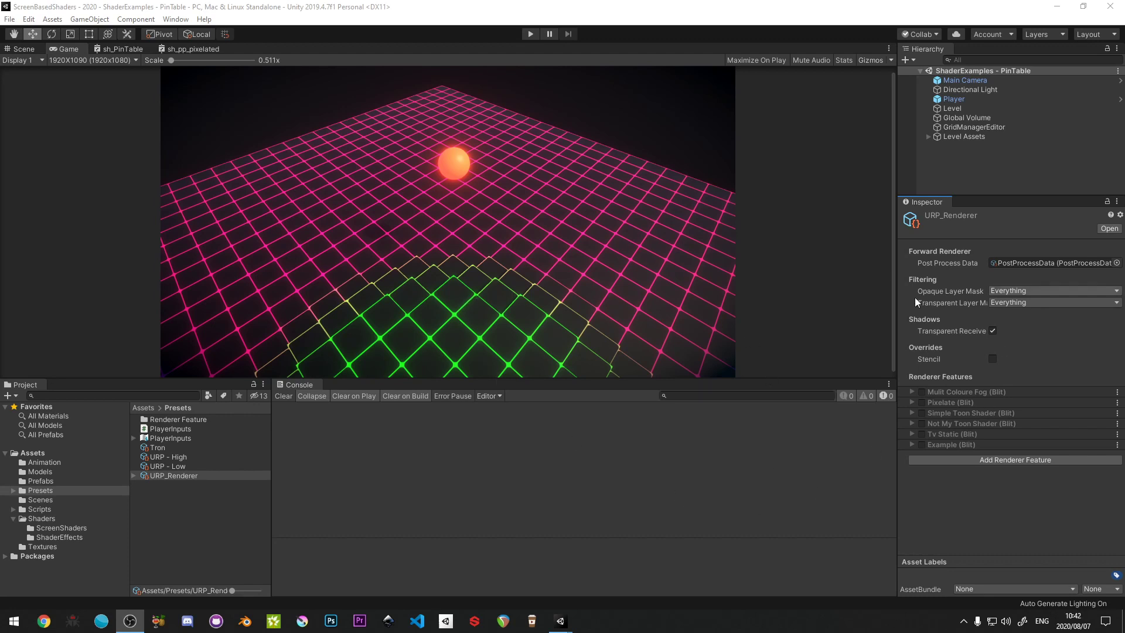
# Toggle the Pixelate renderer feature of URP_Renderer on and back off to preview it on the PinTable scene.
pyautogui.click(921, 403)
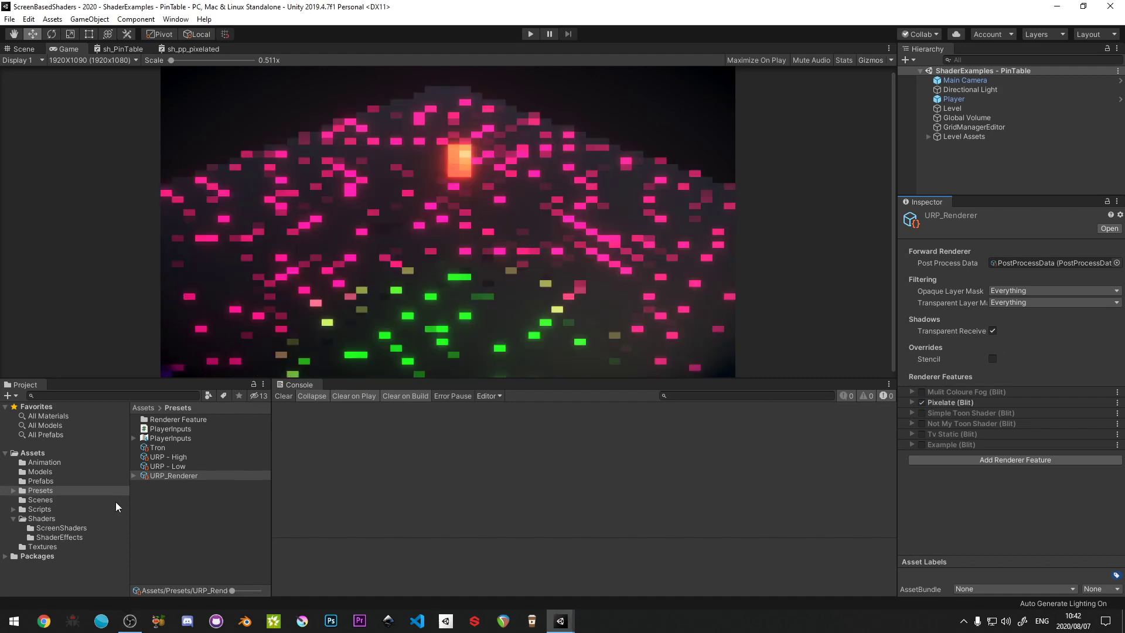
pyautogui.click(921, 403)
# Open the ShaderExamples - ScreenSpace scene from the Scenes folder.
pyautogui.click(50, 500)
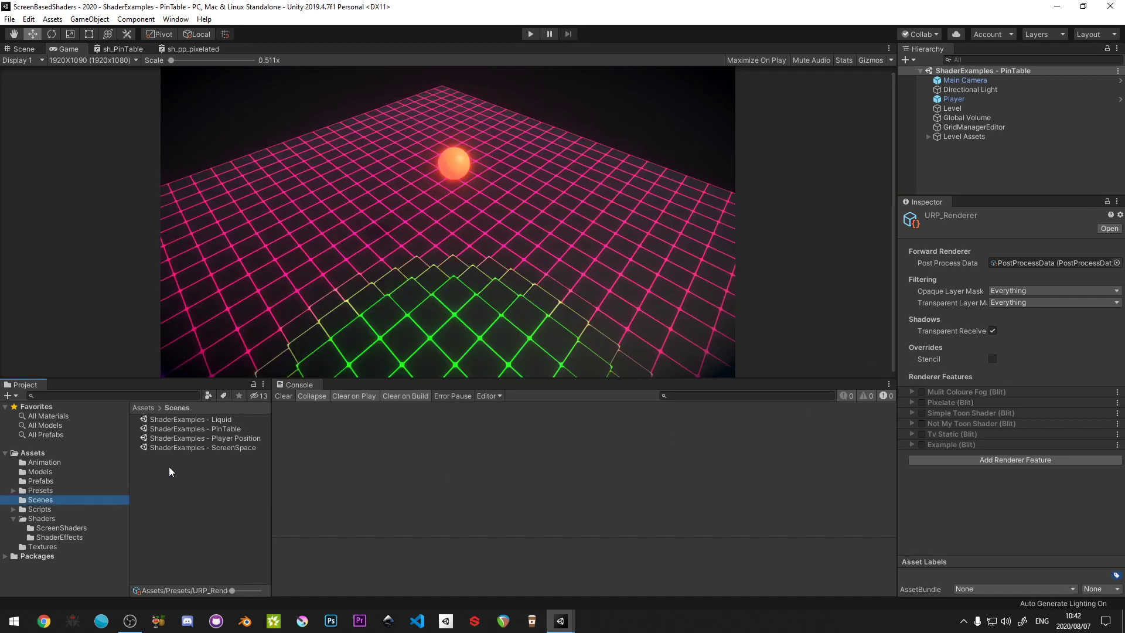
pyautogui.click(191, 445)
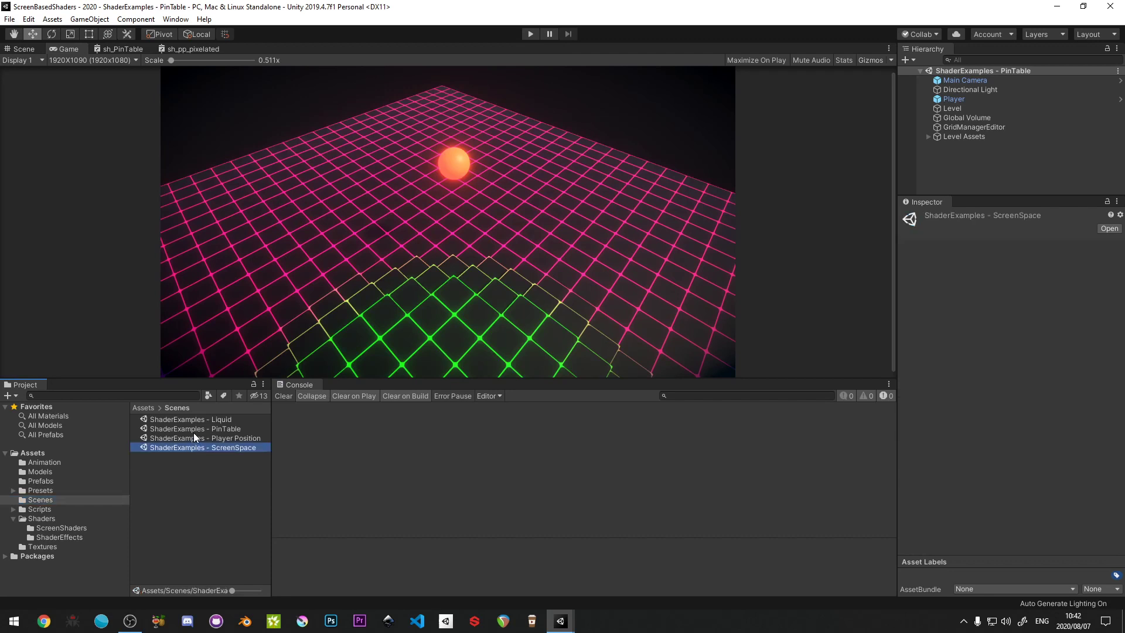
pyautogui.doubleClick(197, 449)
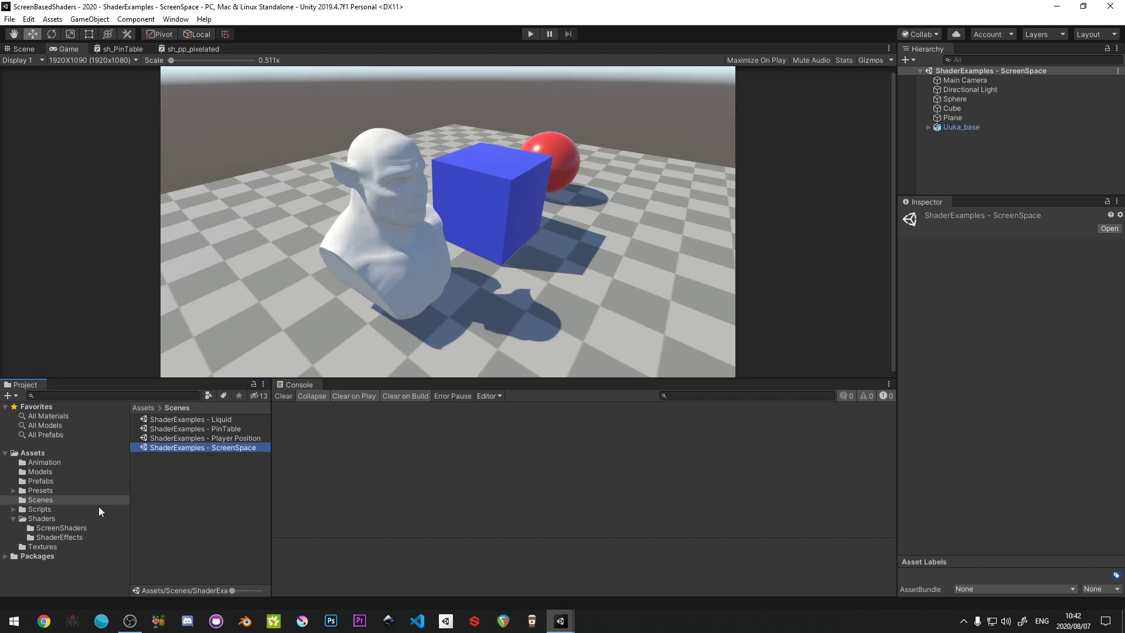
# Enable the Pixelate (Blit) renderer feature on the URP_Renderer asset in the Presets folder.
pyautogui.click(49, 488)
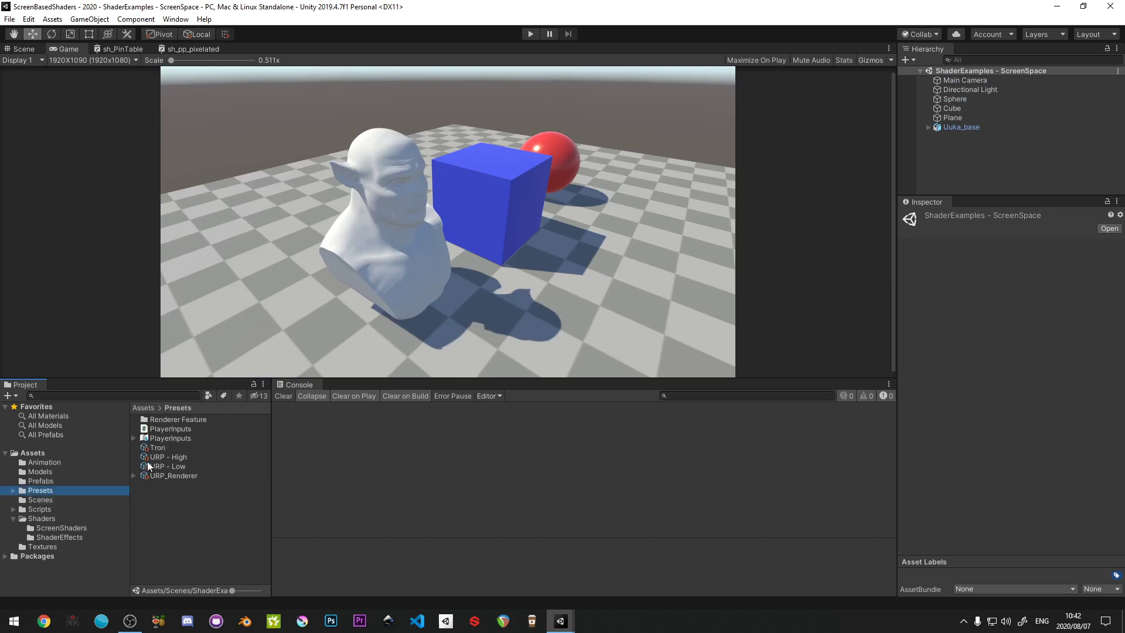
pyautogui.click(167, 476)
pyautogui.click(922, 402)
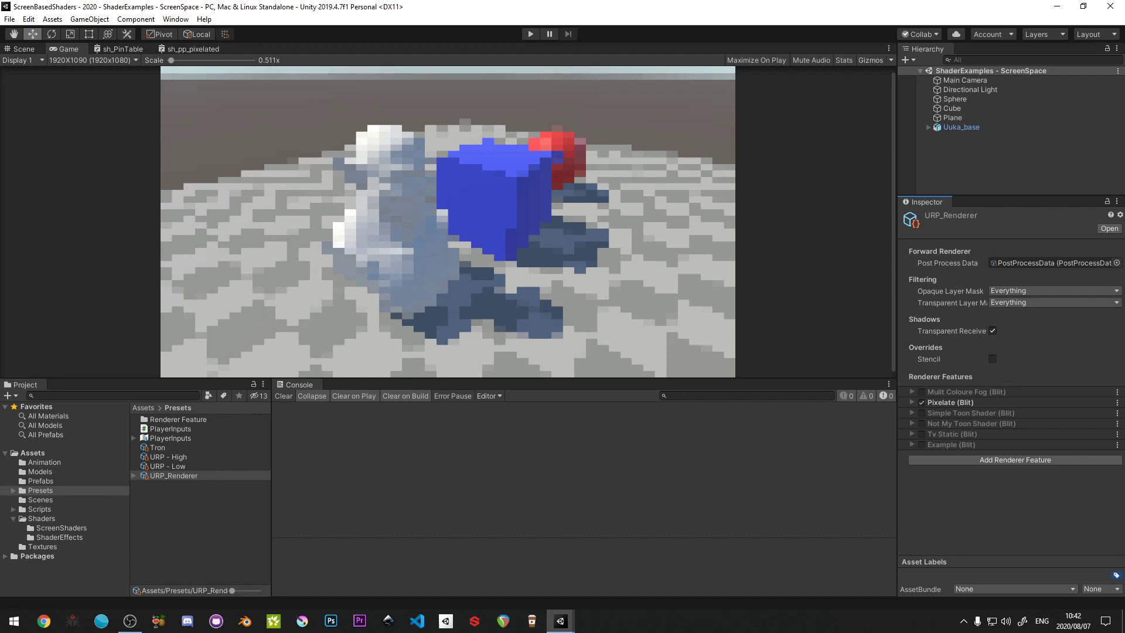
# Open the ScreenShaders folder inside Shaders and select the mat_pp_pixelated material.
pyautogui.click(13, 518)
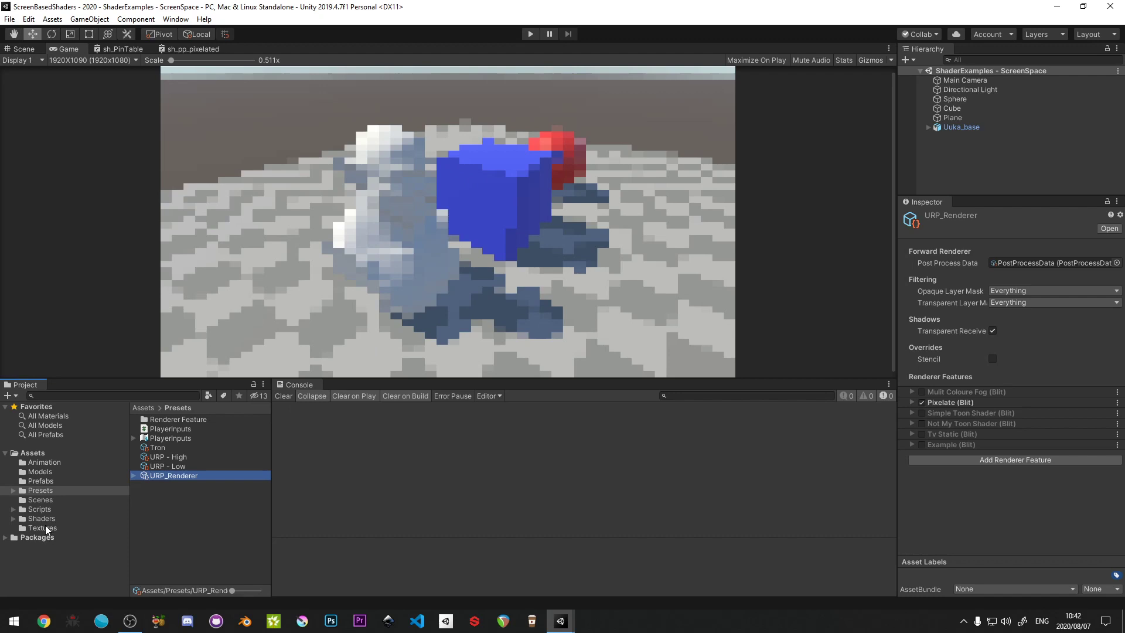
pyautogui.click(42, 519)
pyautogui.doubleClick(188, 422)
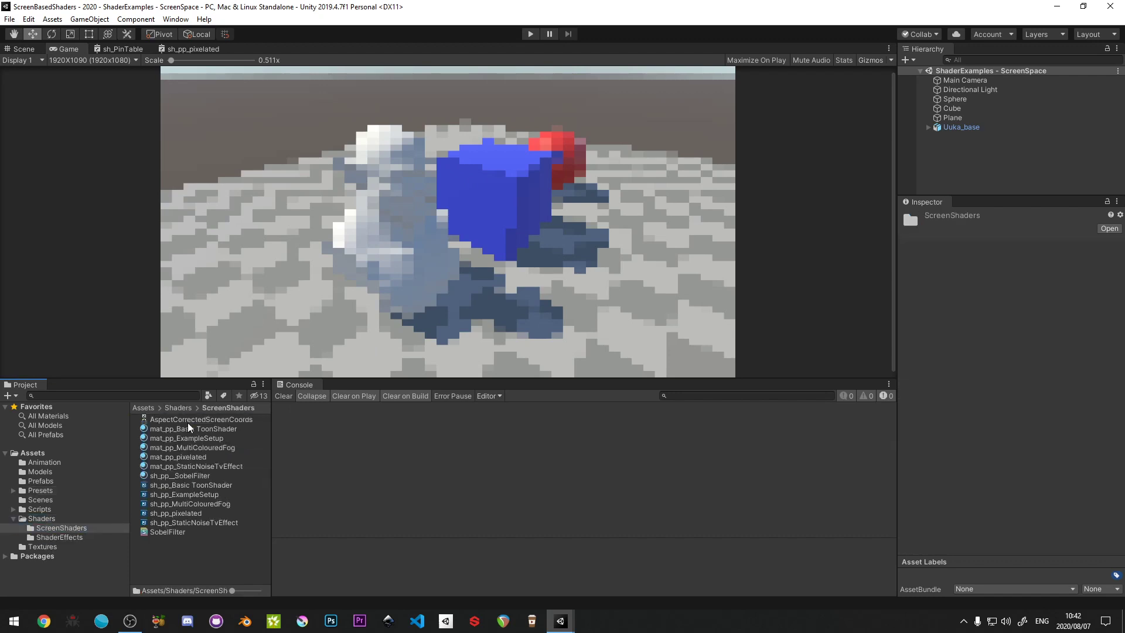
pyautogui.click(191, 458)
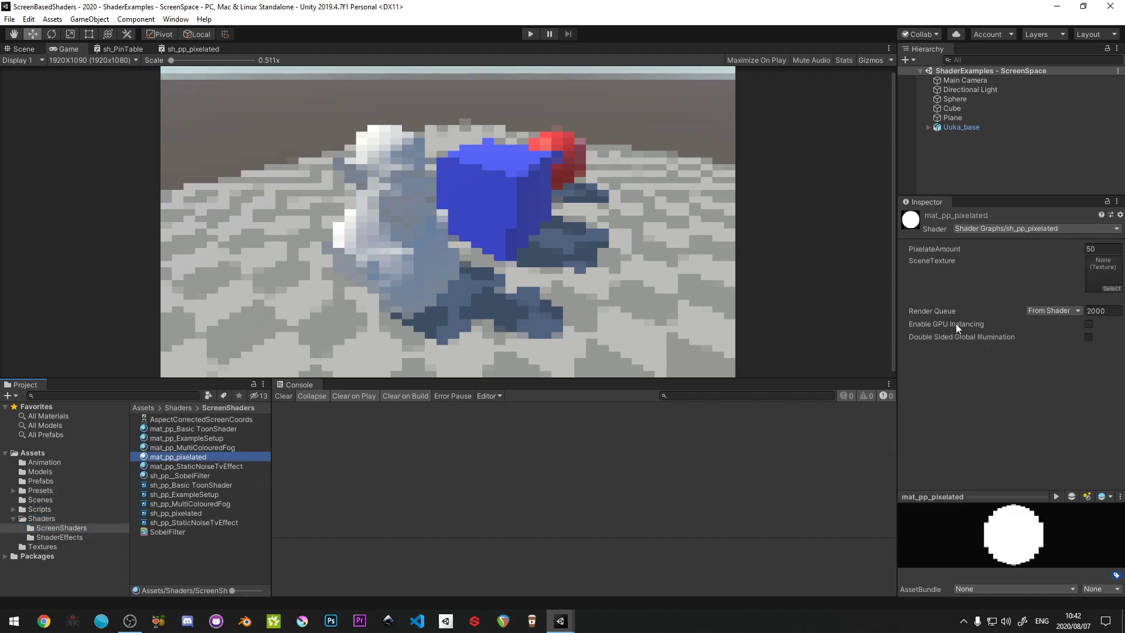
# Lower the PixelateAmount of mat_pp_pixelated and set it to 10.
pyautogui.moveTo(1073, 248); pyautogui.dragTo(795, 248)
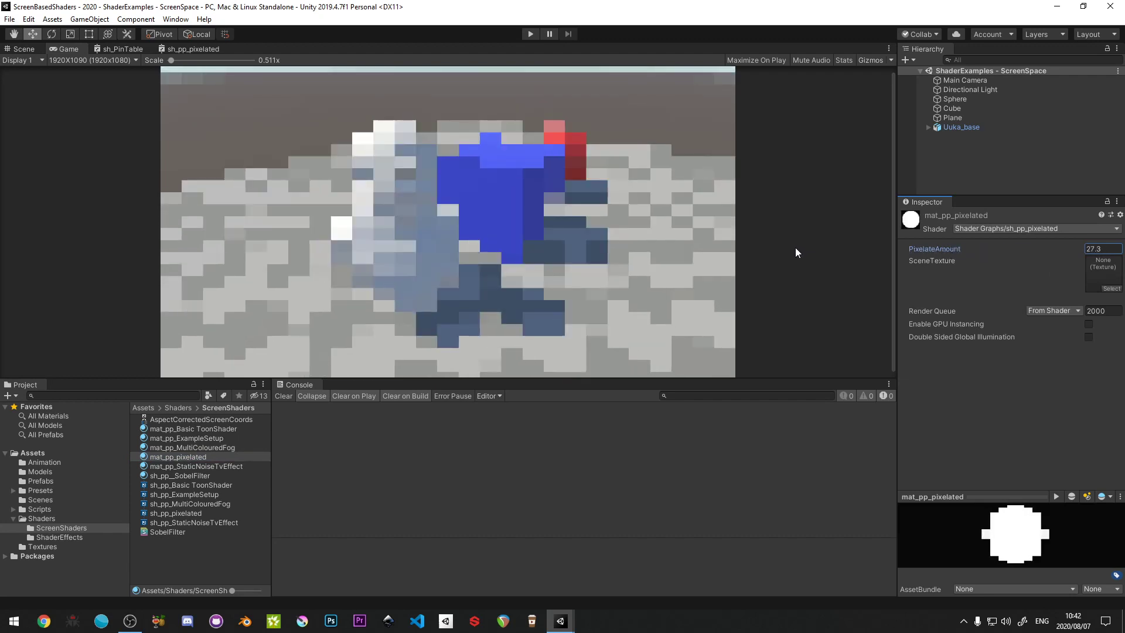
pyautogui.write('10')
pyautogui.press('Return')
# Set the PixelateAmount of mat_pp_pixelated to 1920.
pyautogui.click(997, 248)
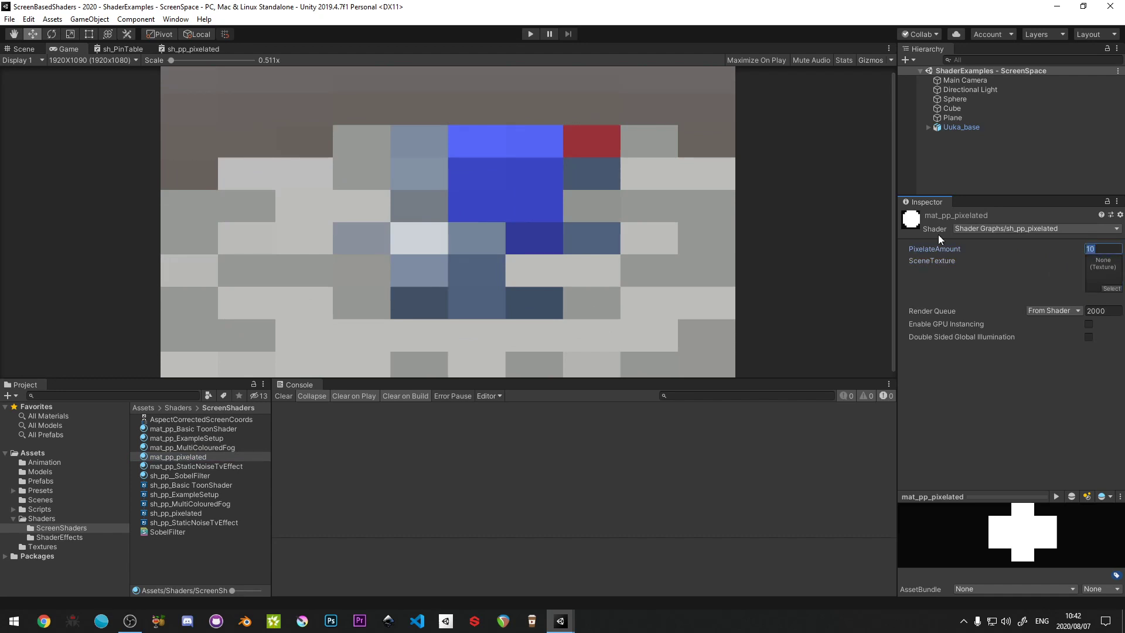
pyautogui.write('1920')
pyautogui.press('Tab')
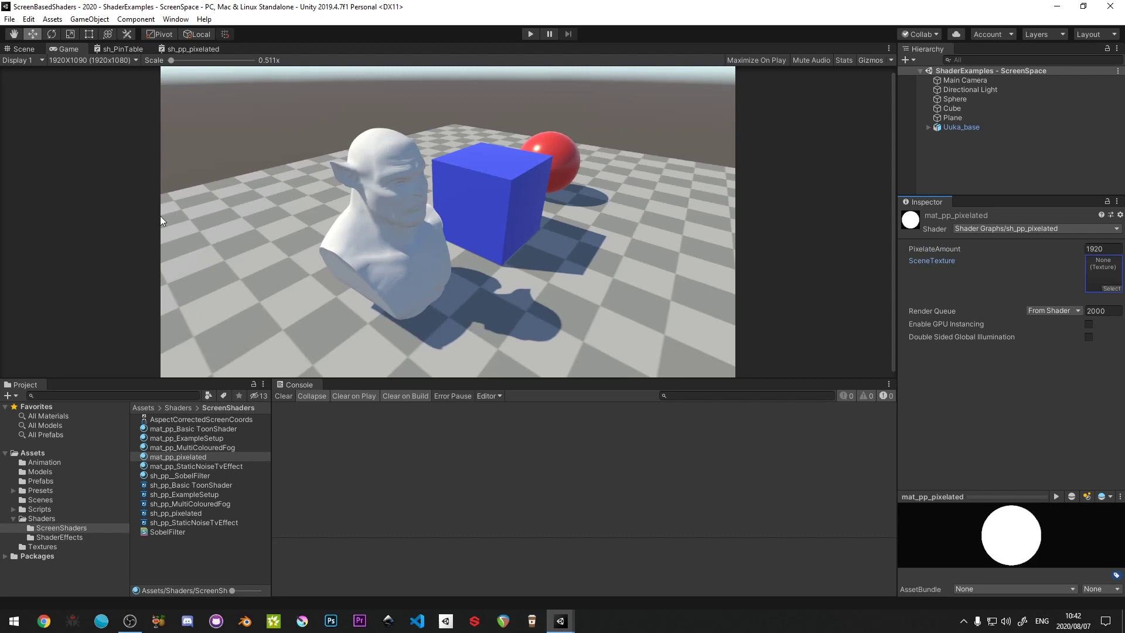
# Try a PixelateAmount of 250 on mat_pp_pixelated, and change it to 32.
pyautogui.moveTo(1079, 249); pyautogui.dragTo(711, 245)
pyautogui.write('250')
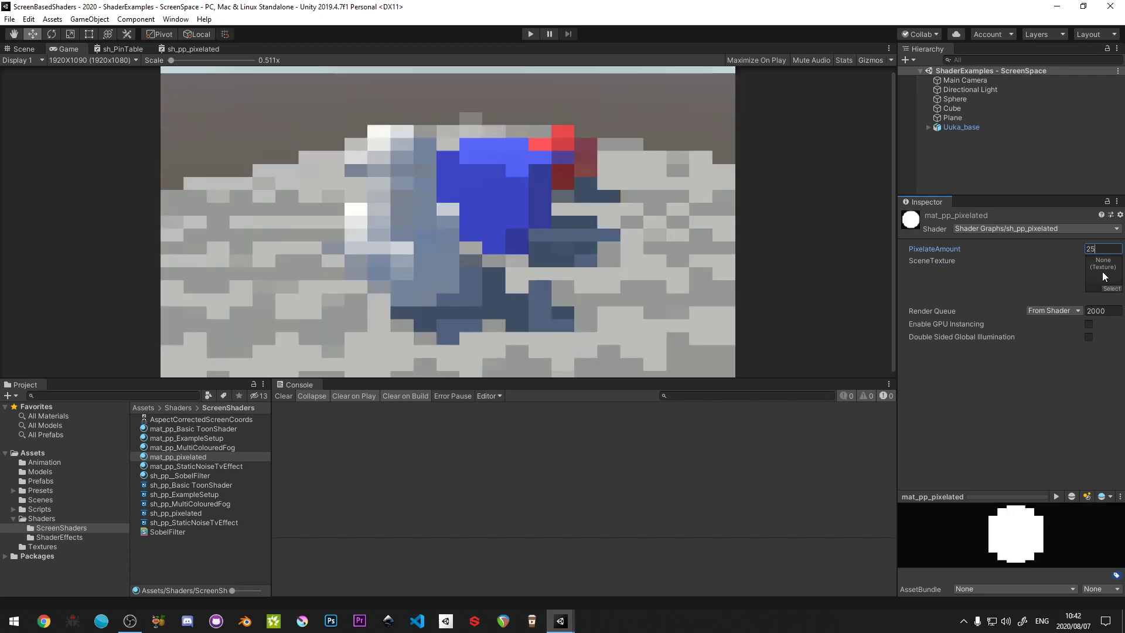
pyautogui.click(1102, 272)
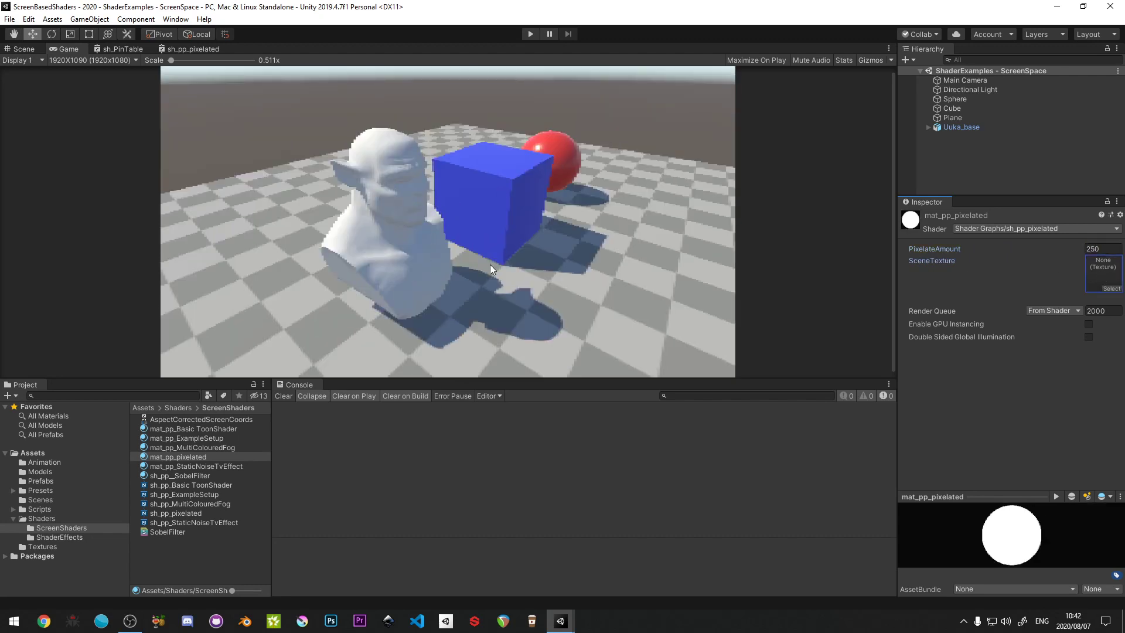
pyautogui.click(965, 250)
pyautogui.write('32')
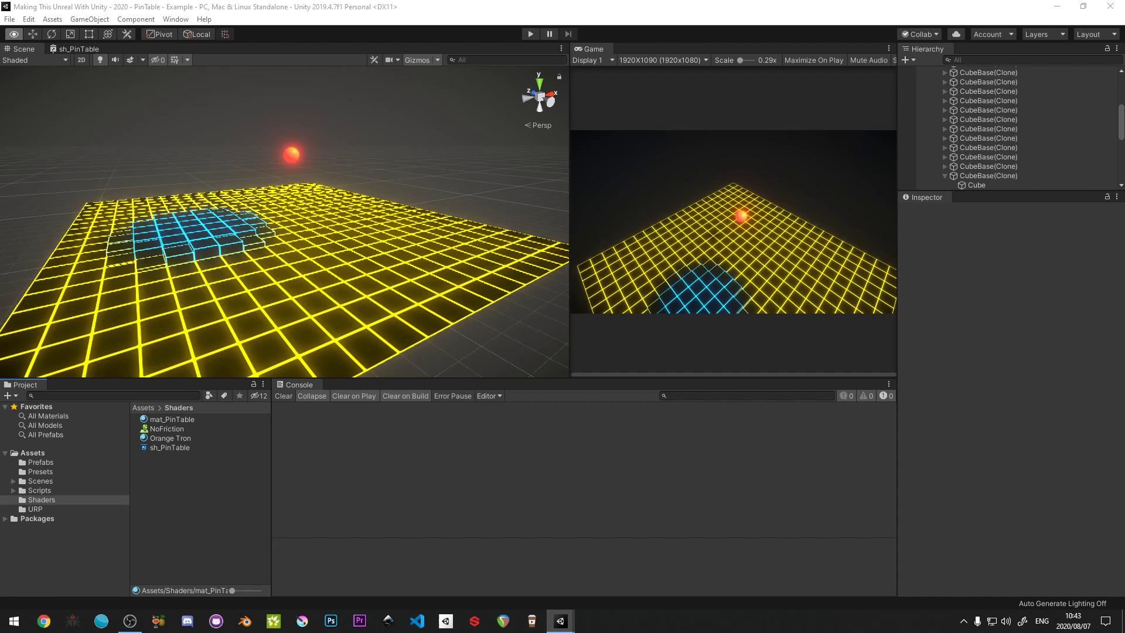
# Import the custom package BlitFeature.unitypackage, including Blit.cs and BlitPass.cs, from the project's Presets folder.
pyautogui.press('w')
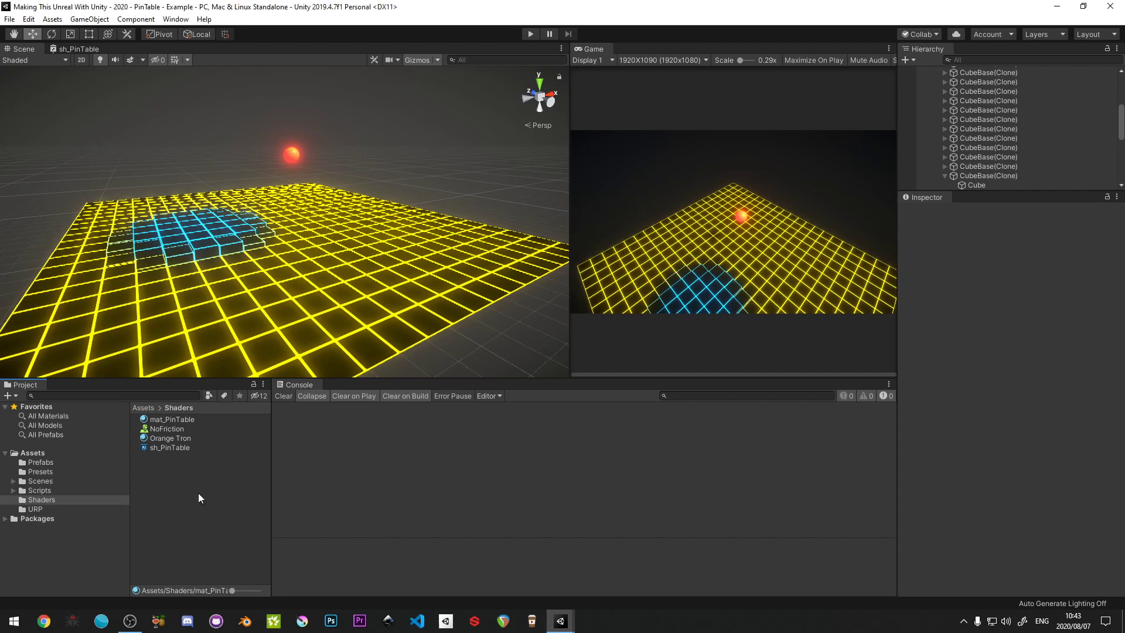
pyautogui.click(55, 471)
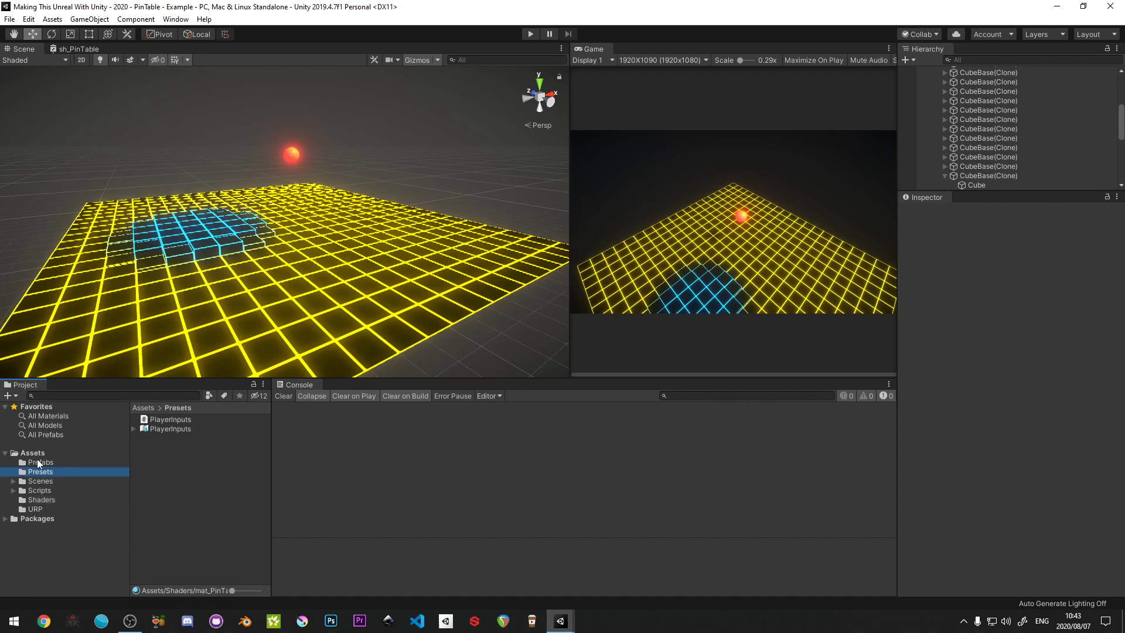
pyautogui.click(59, 452)
pyautogui.rightClick(196, 529)
pyautogui.click(54, 471)
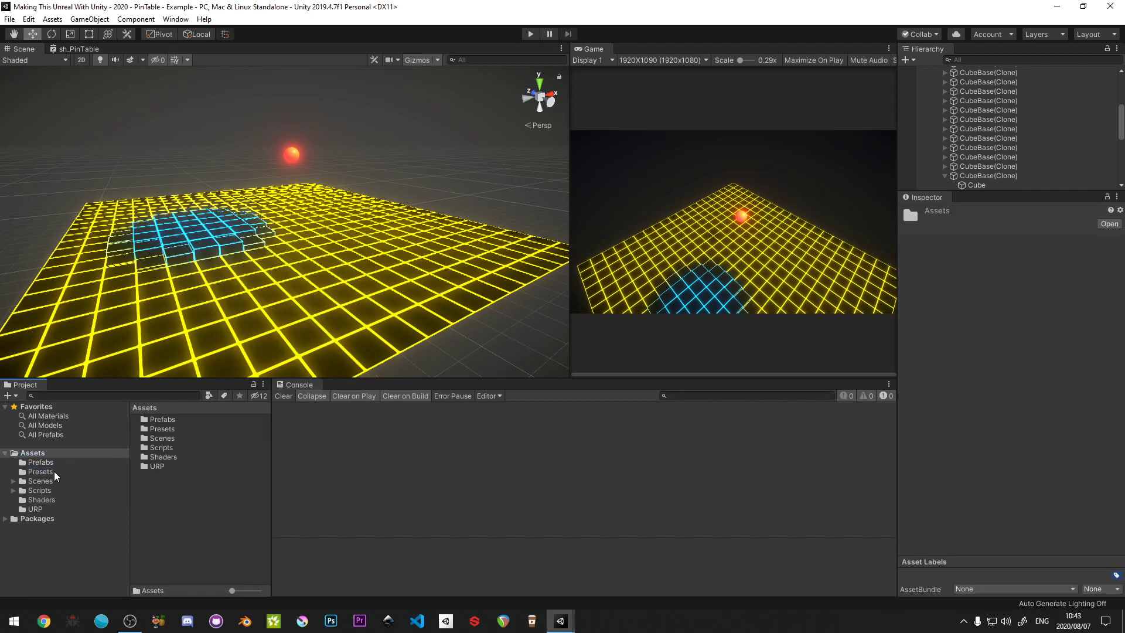
pyautogui.click(54, 471)
pyautogui.rightClick(177, 474)
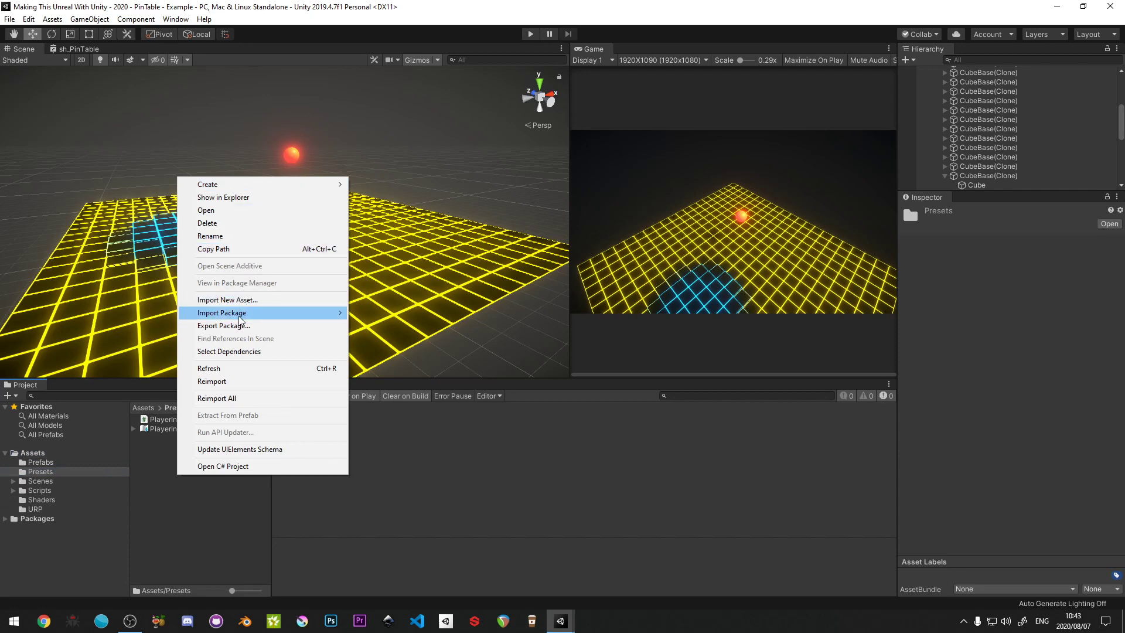
pyautogui.moveTo(243, 316)
pyautogui.click(401, 314)
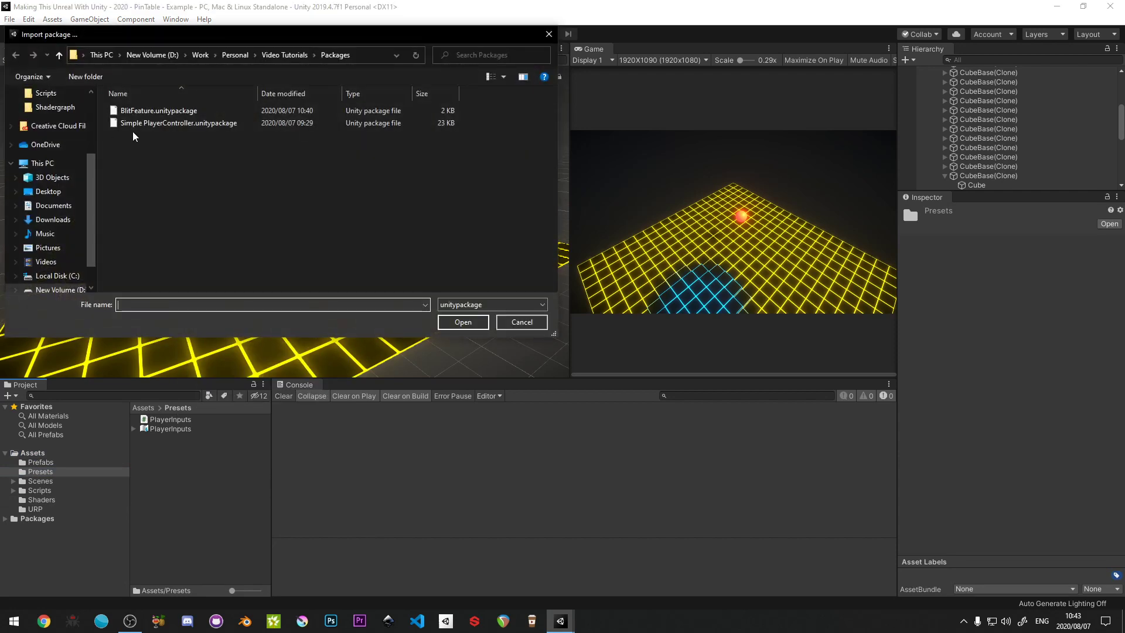
pyautogui.click(134, 111)
pyautogui.click(446, 322)
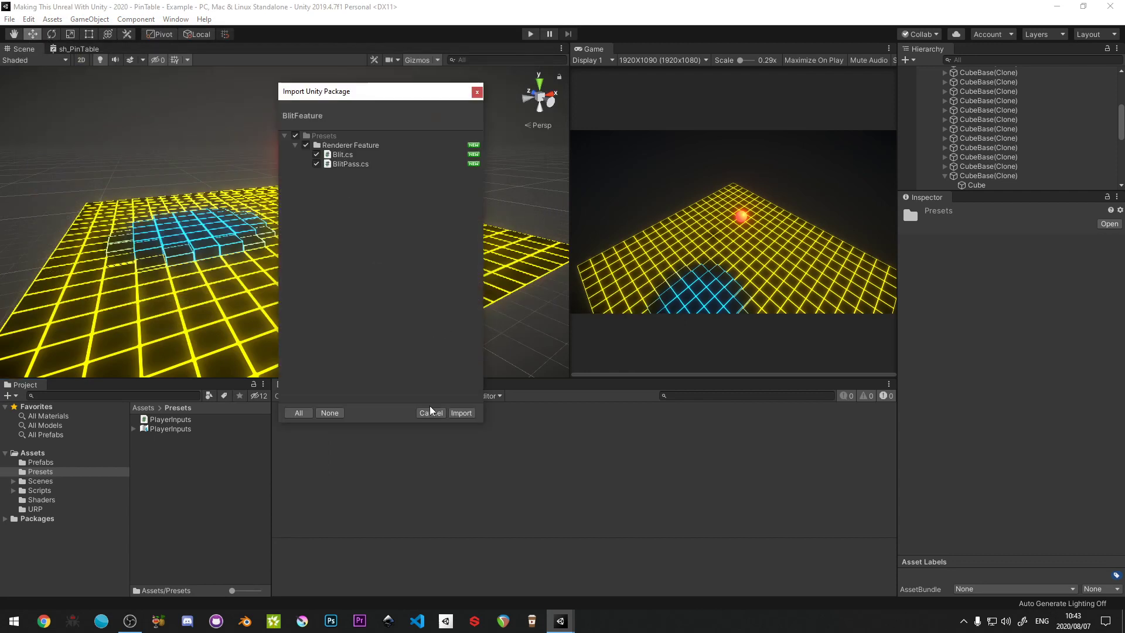
pyautogui.click(461, 413)
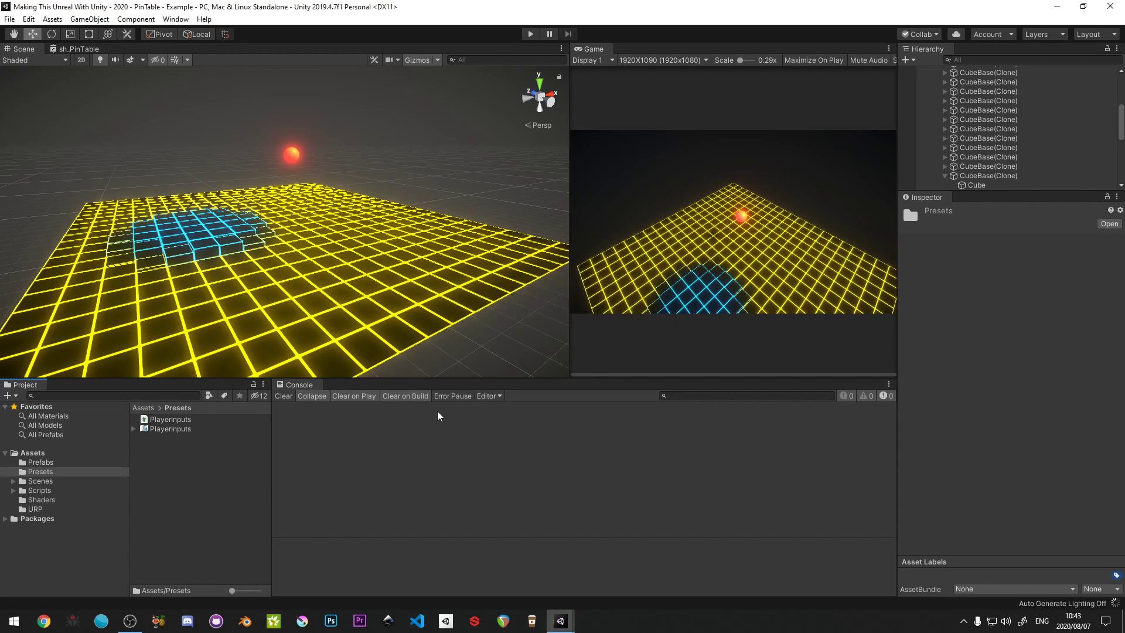
# Move the imported Renderer Feature folder from Presets into the URP folder and clear the console warnings.
pyautogui.click(172, 419)
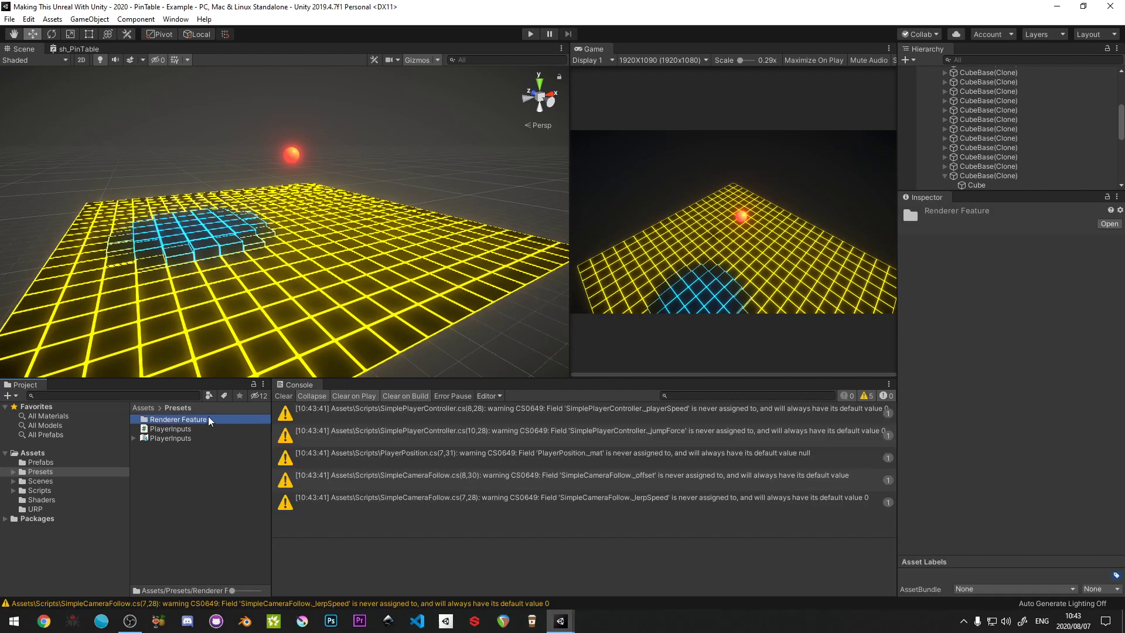
pyautogui.click(284, 395)
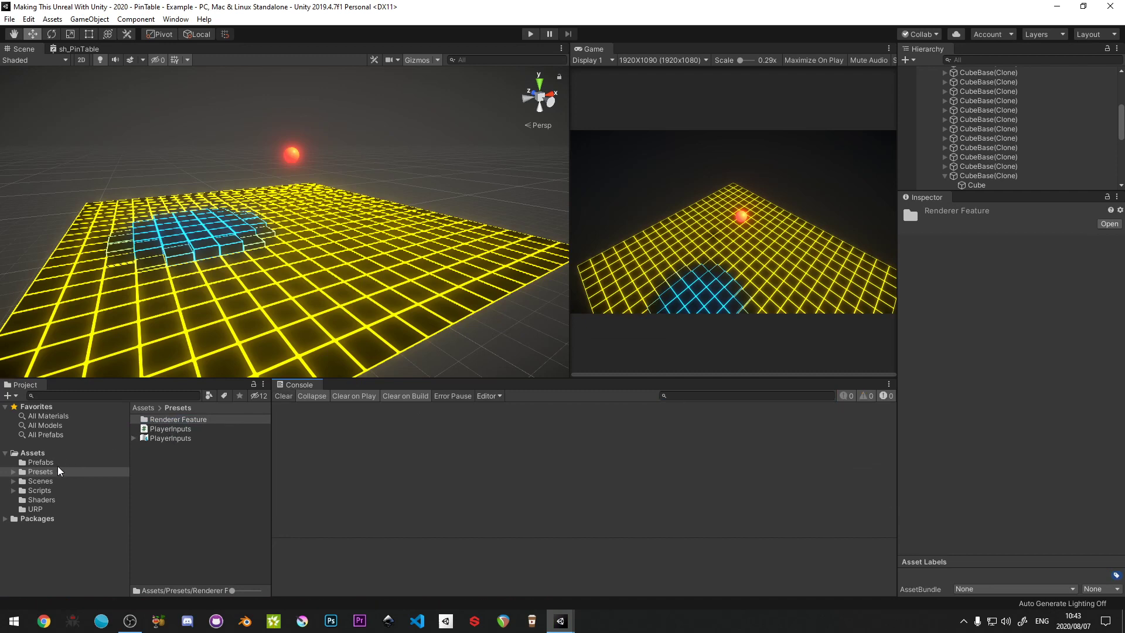
pyautogui.click(171, 464)
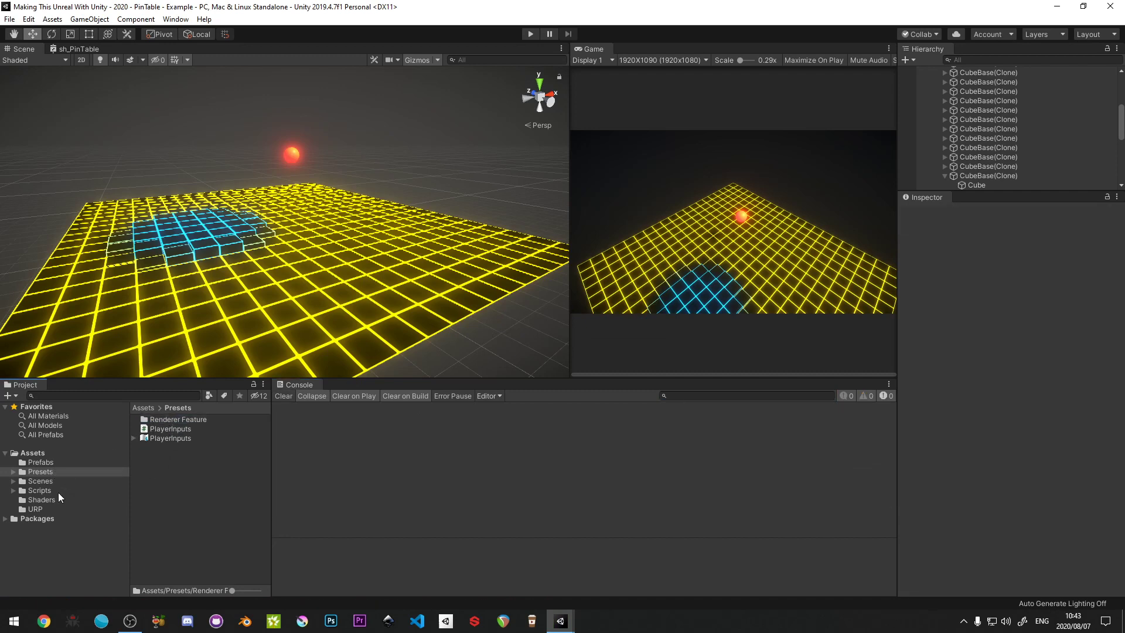
pyautogui.moveTo(166, 420); pyautogui.dragTo(39, 508)
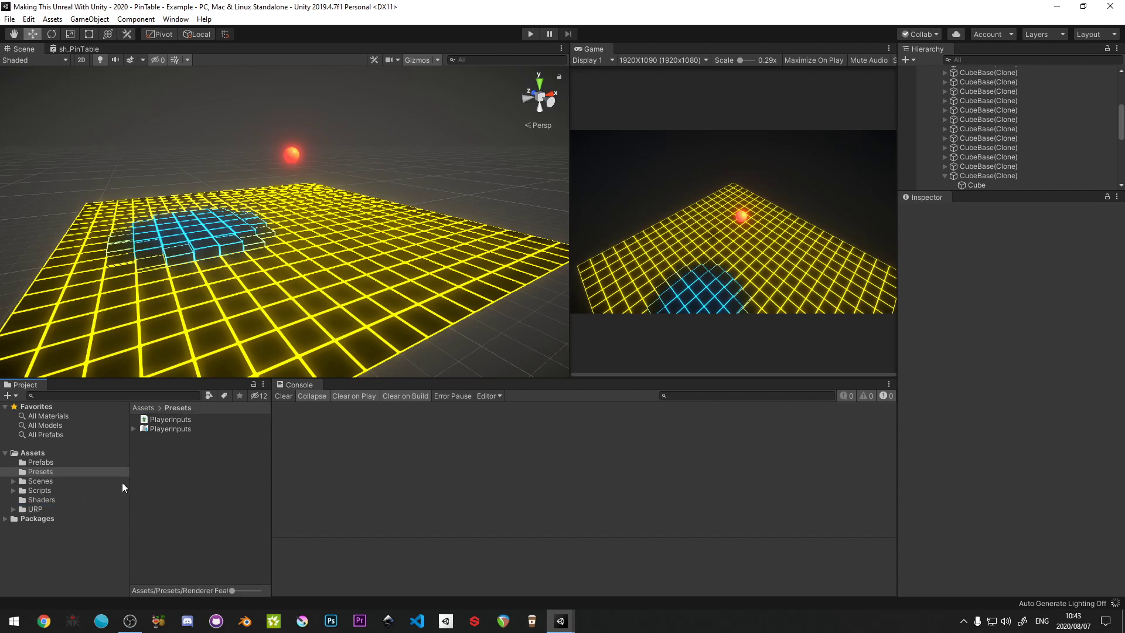
pyautogui.click(91, 472)
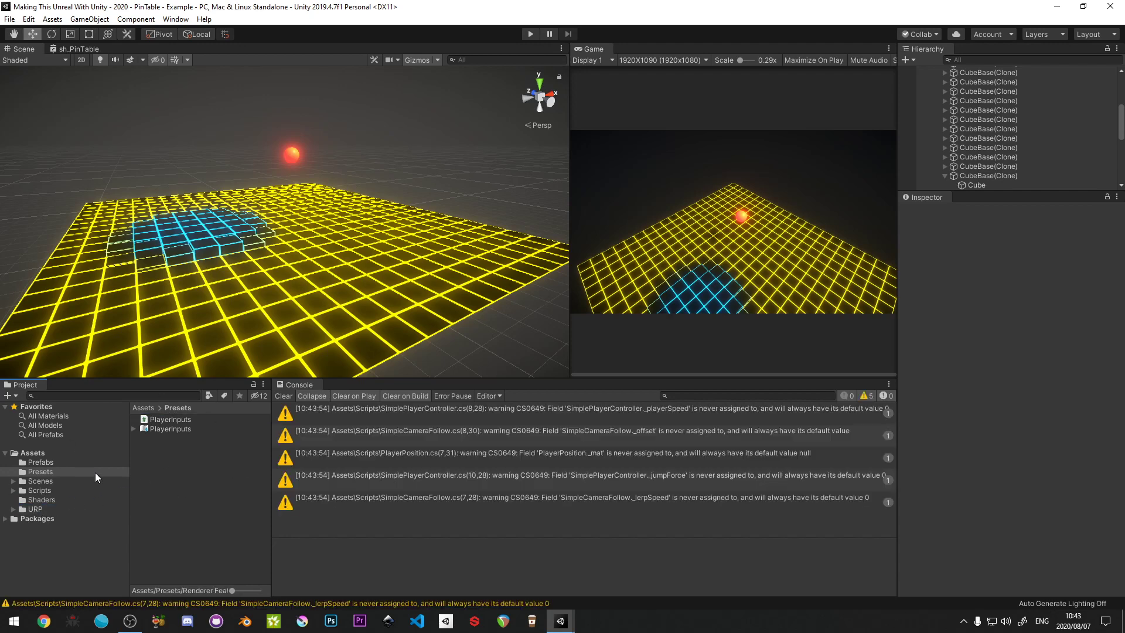
pyautogui.click(284, 396)
# Create a folder named "Screen shaders" inside the Shaders folder.
pyautogui.click(48, 502)
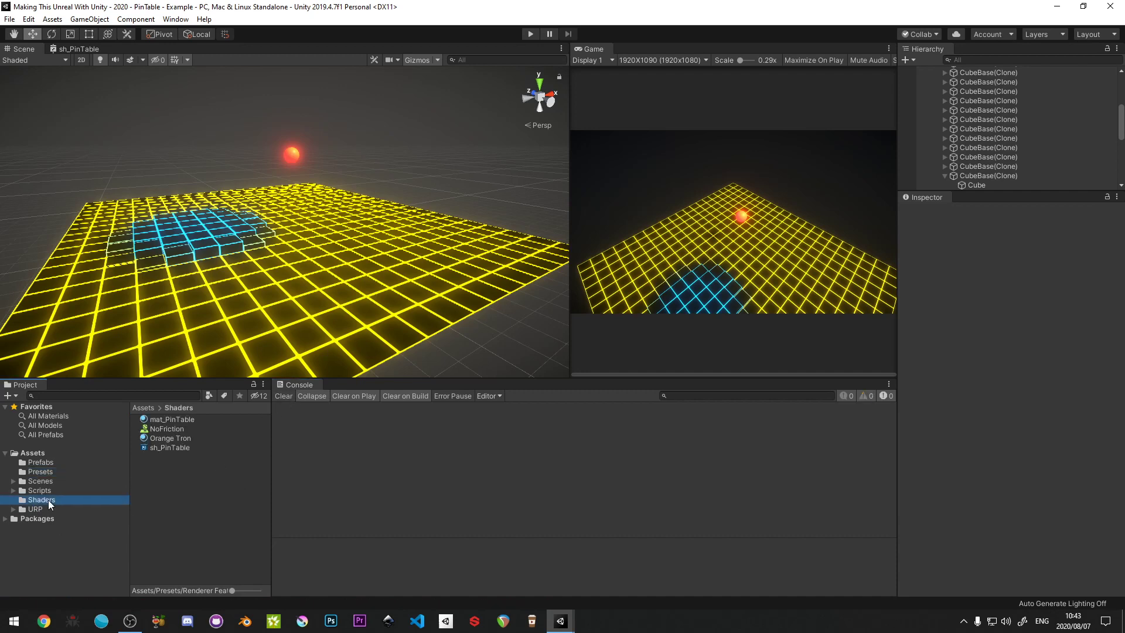
pyautogui.rightClick(160, 483)
pyautogui.rightClick(163, 487)
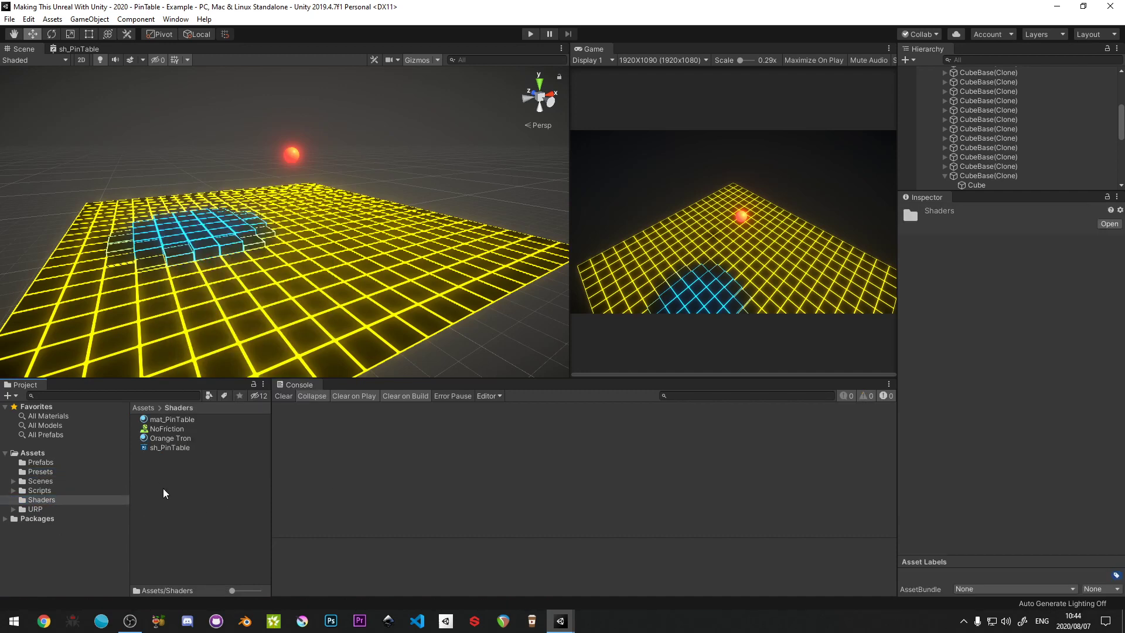
pyautogui.moveTo(234, 197)
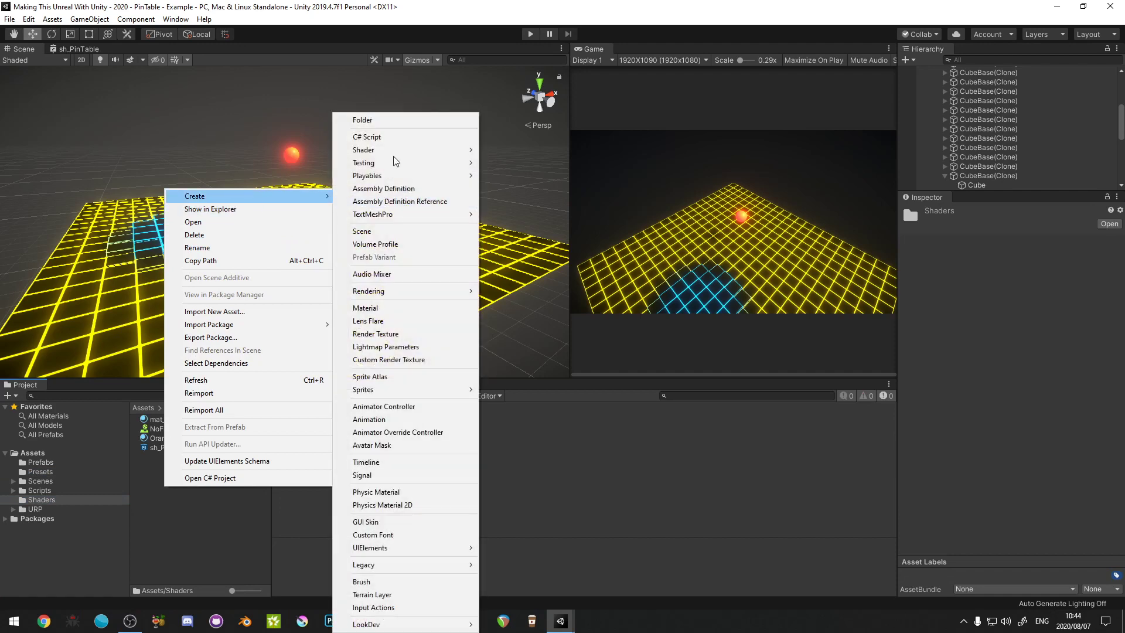
pyautogui.click(377, 121)
pyautogui.write('Scr')
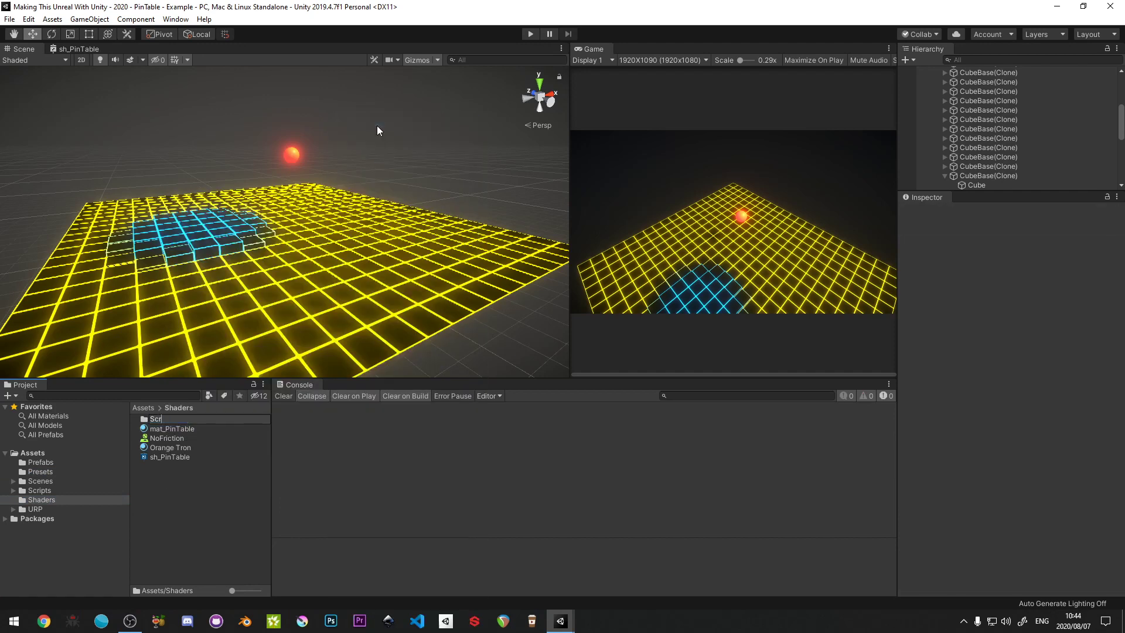
pyautogui.write('een hader')
pyautogui.write('s')
pyautogui.write('S')
pyautogui.press('Return')
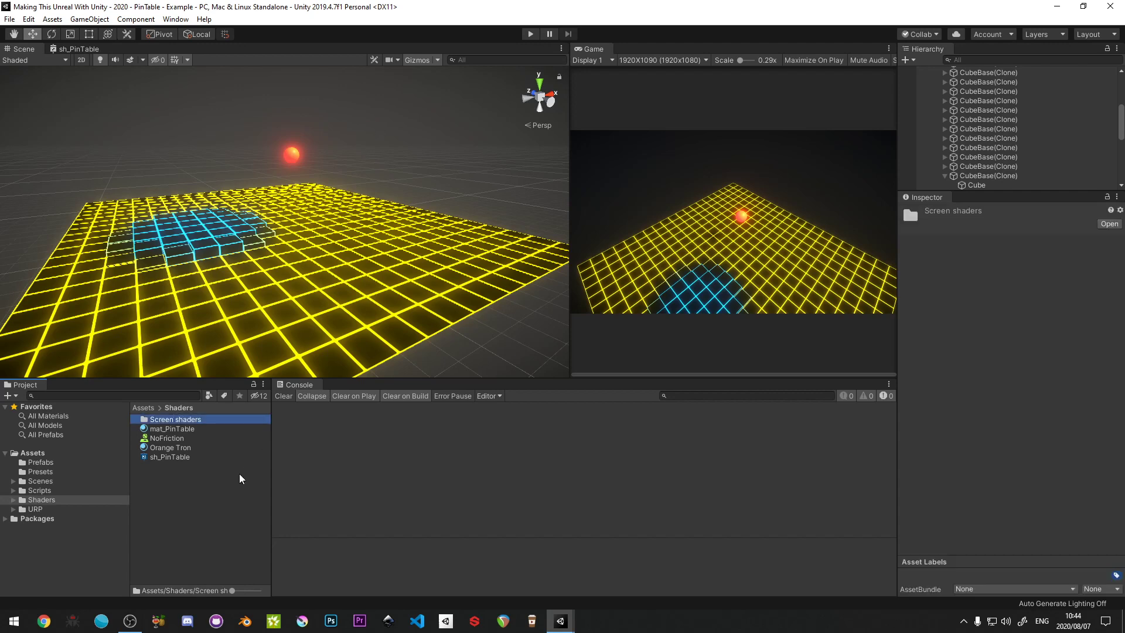
pyautogui.rightClick(175, 506)
pyautogui.moveTo(328, 216)
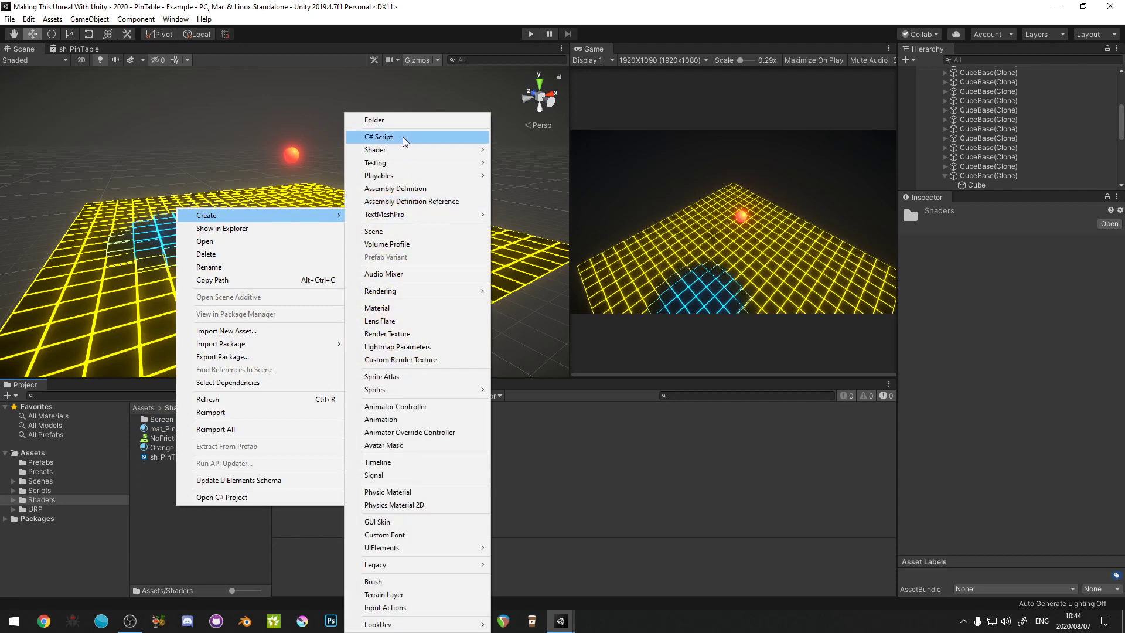
pyautogui.moveTo(393, 153)
pyautogui.press('Return')
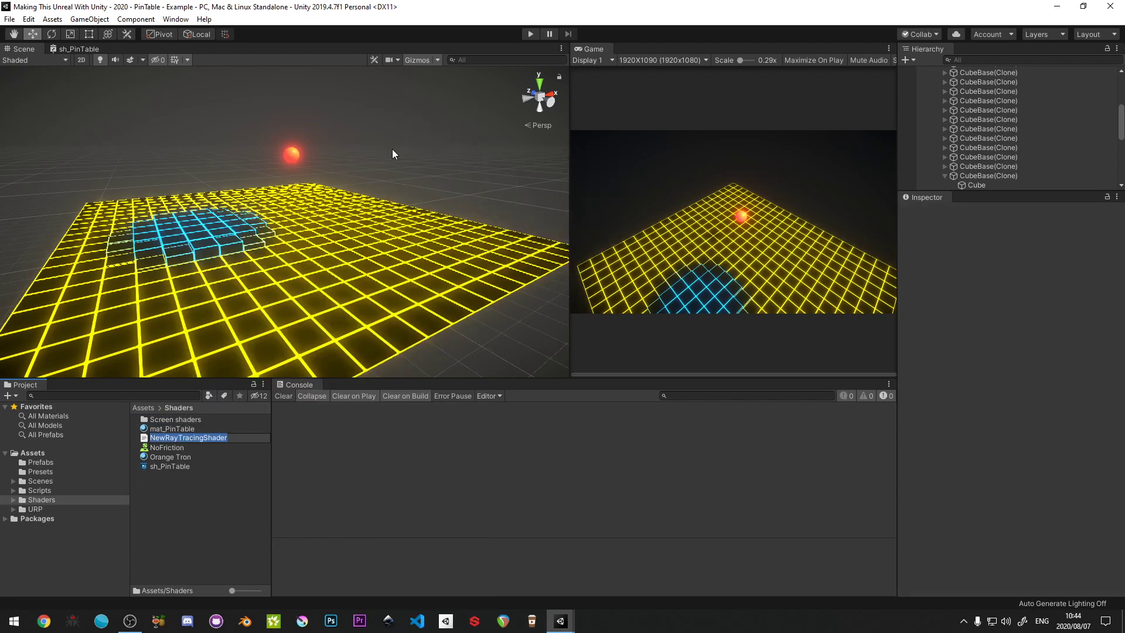
pyautogui.write('s')
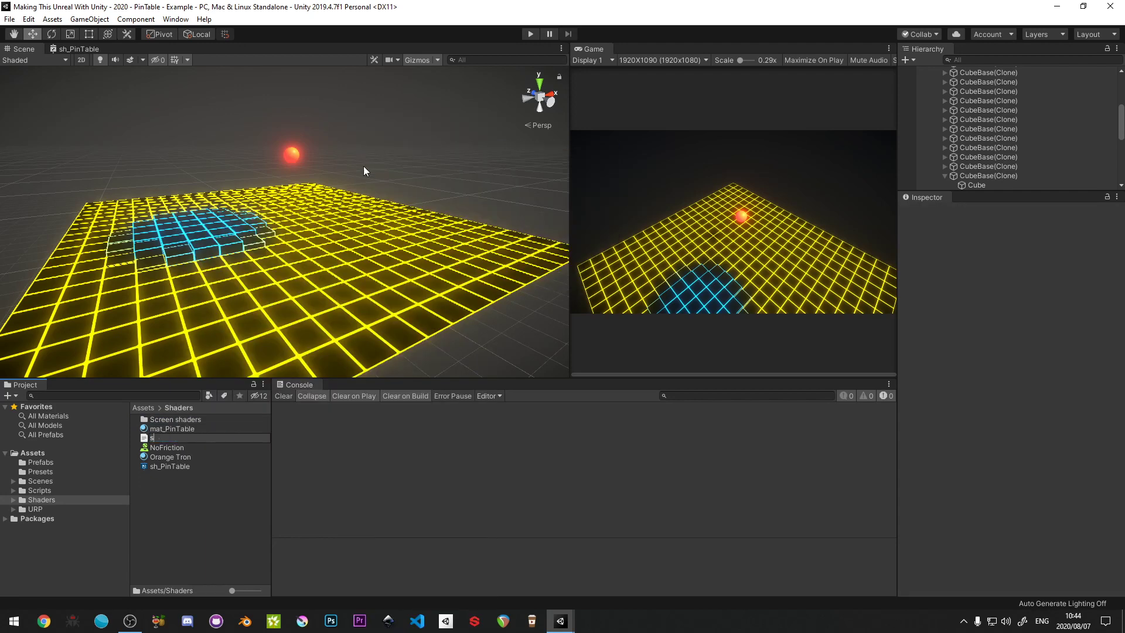
pyautogui.press('Return')
pyautogui.rightClick(160, 451)
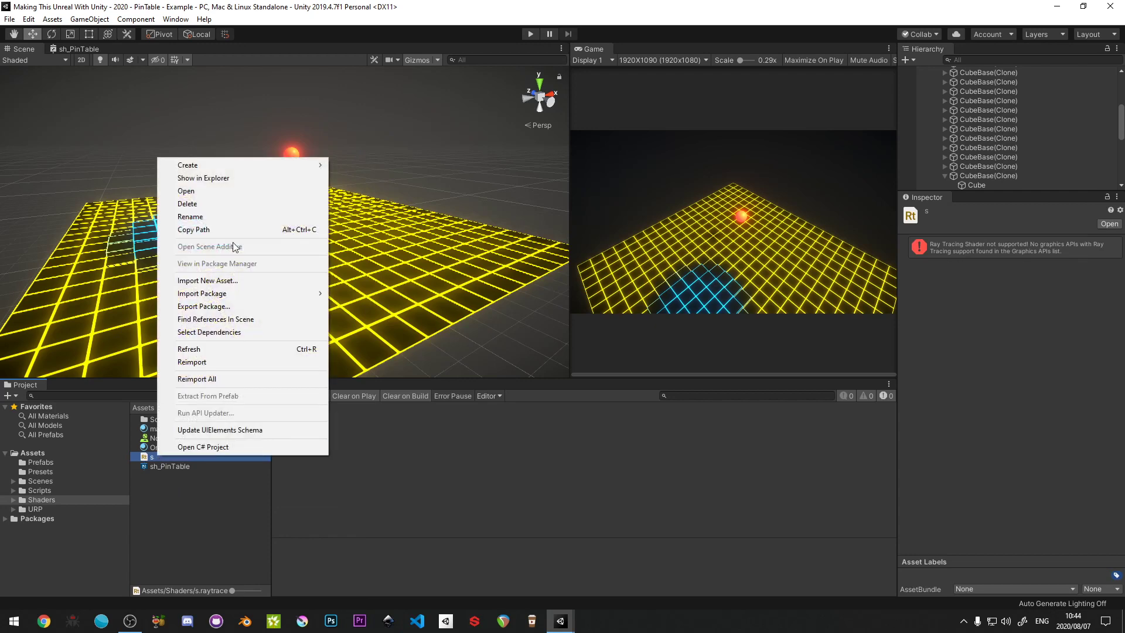
pyautogui.click(235, 204)
pyautogui.click(595, 333)
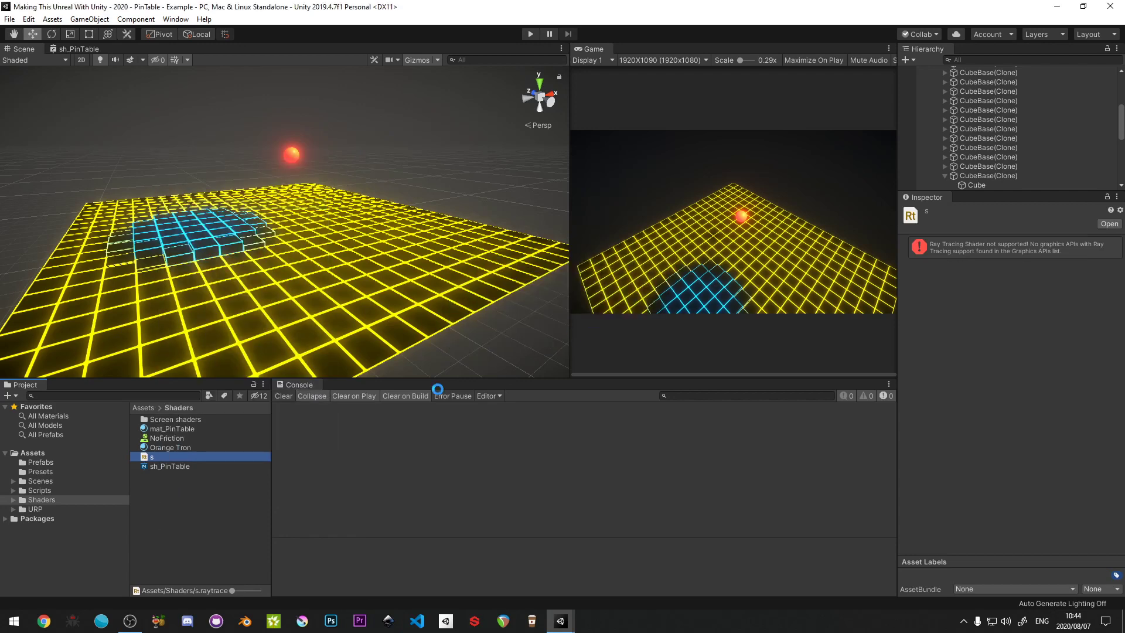
# Create a subfolder named "Shaders" inside the existing Shaders folder.
pyautogui.rightClick(243, 513)
pyautogui.moveTo(275, 215)
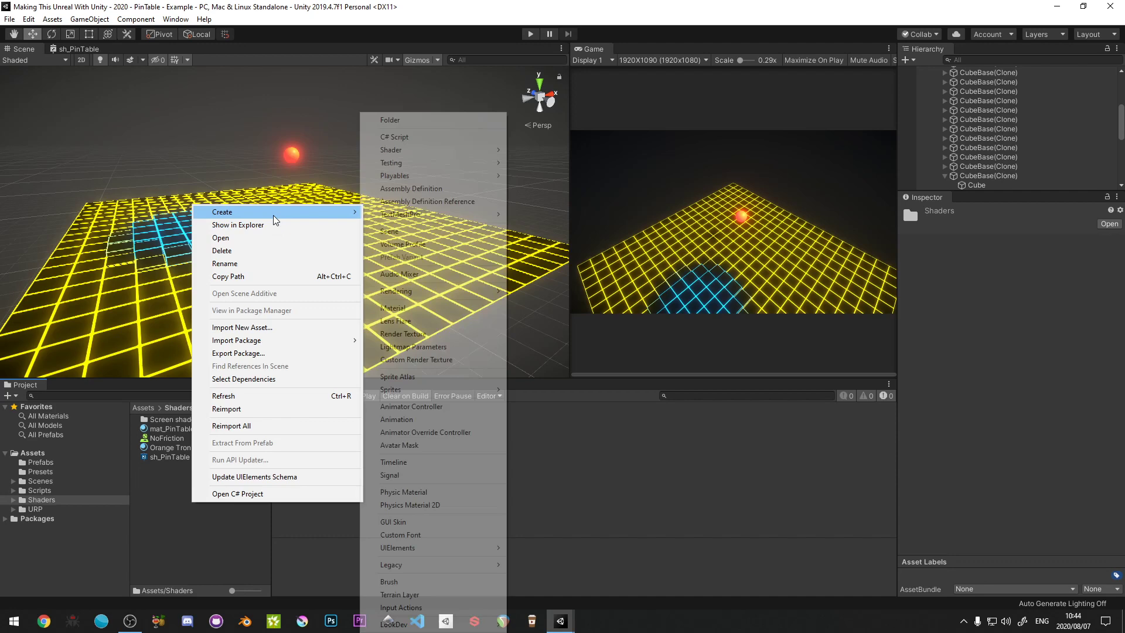
pyautogui.click(423, 120)
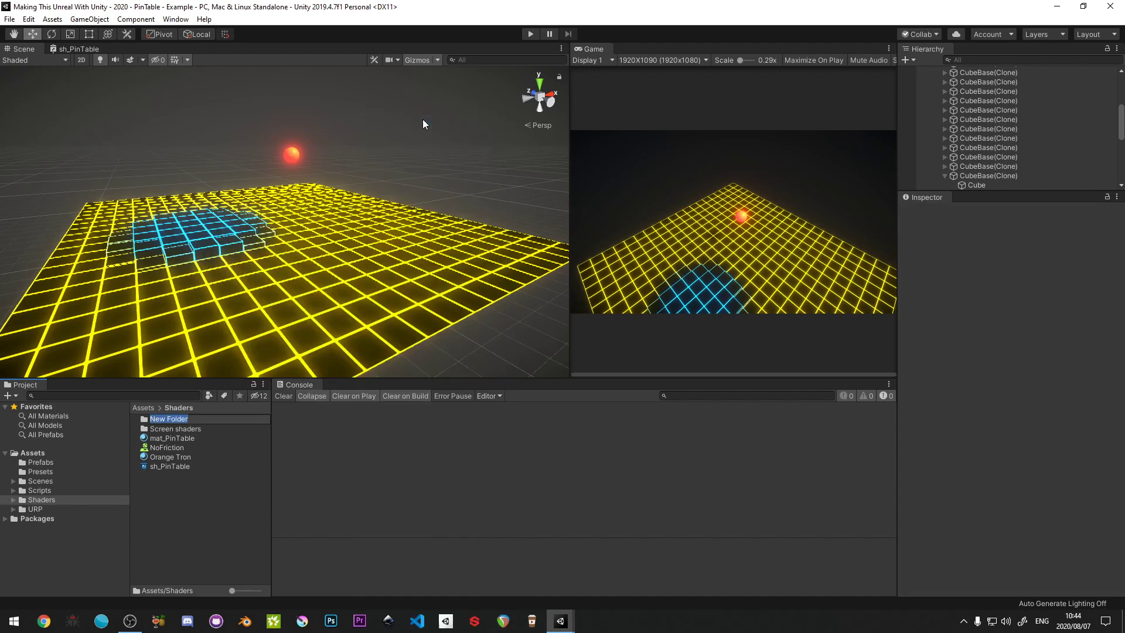
pyautogui.write('Shaders')
pyautogui.press('Return')
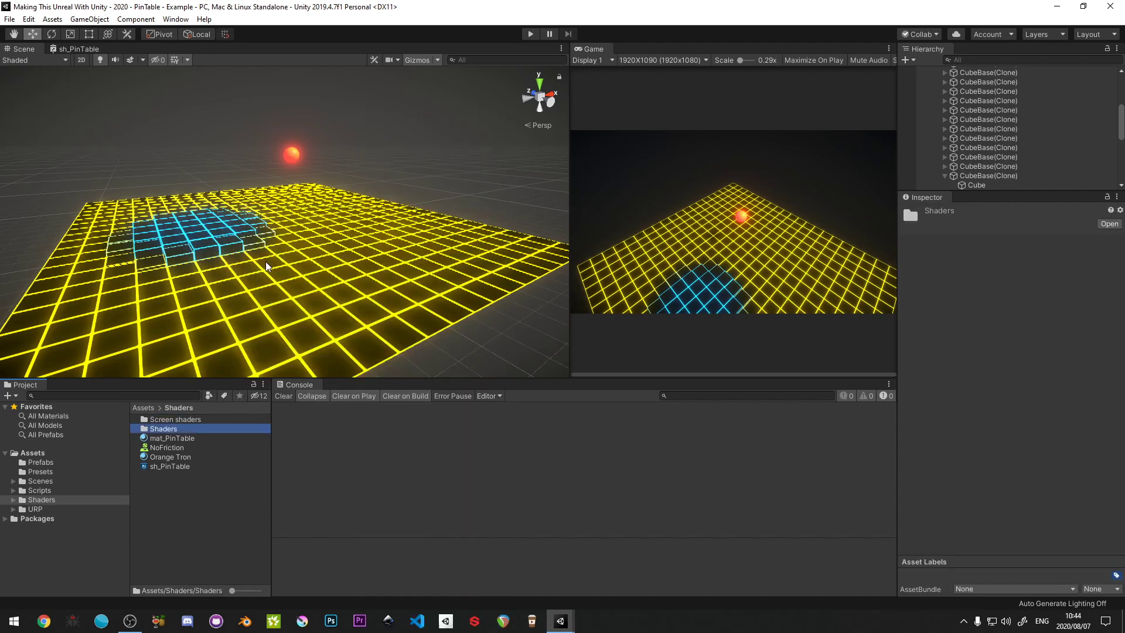
# Move mat_PinTable, NoFriction, Orange Tron and sh_PinTable into the new Shaders subfolder and clear the console.
pyautogui.click(176, 438)
pyautogui.keyDown('shift'); pyautogui.click(171, 466); pyautogui.keyUp('shift')
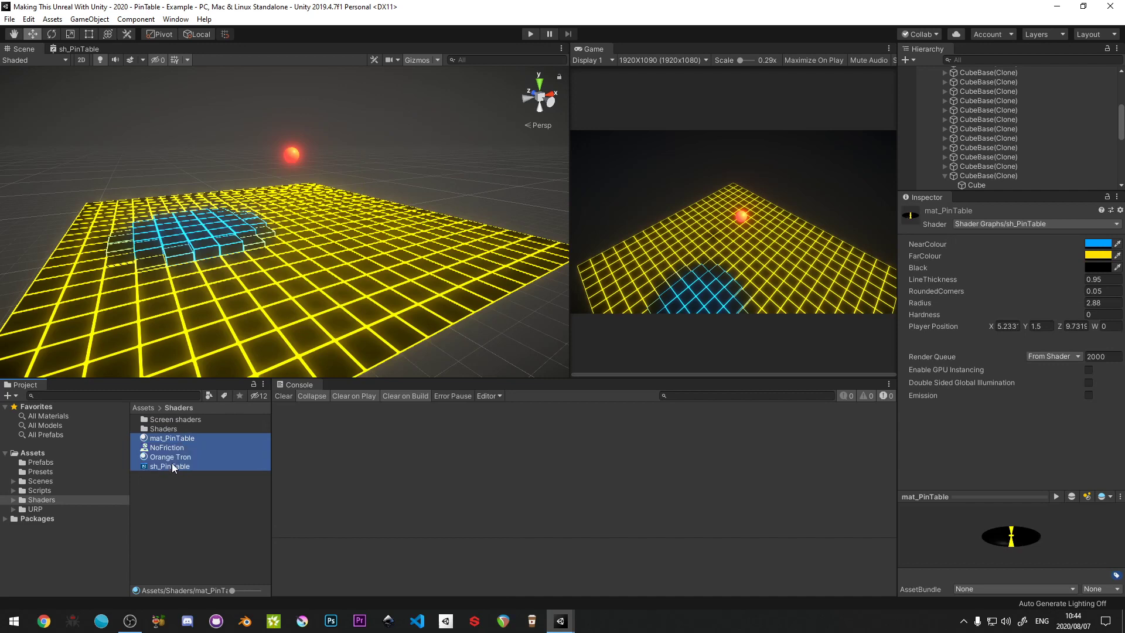
pyautogui.moveTo(171, 465); pyautogui.dragTo(159, 428)
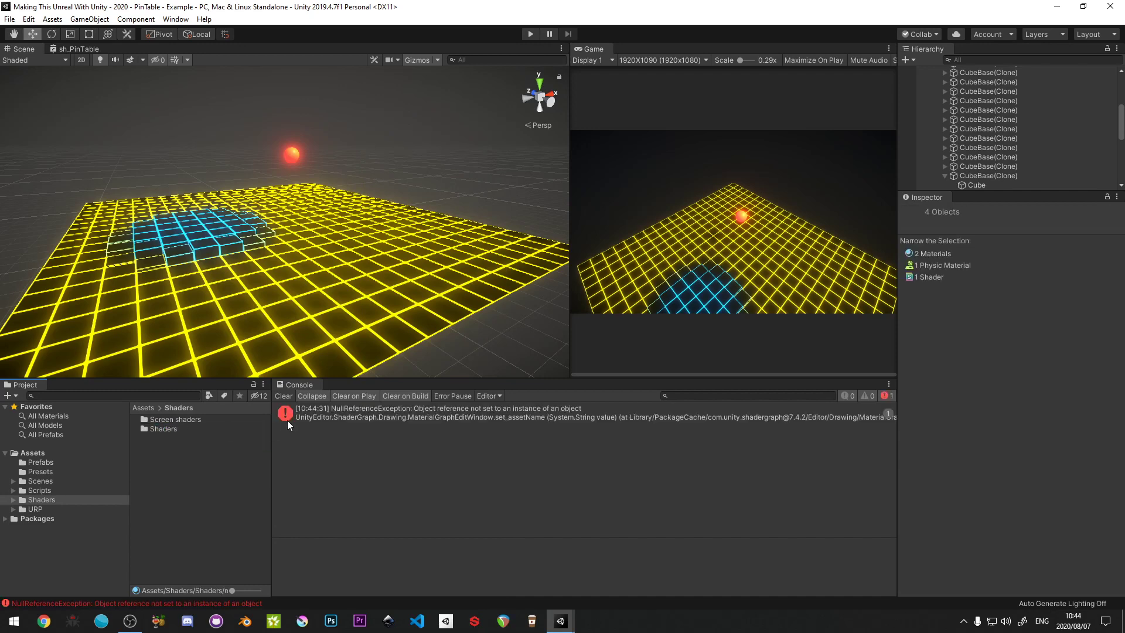
pyautogui.click(283, 396)
# Create a shader graph named sh_Pixelator in the Screen shaders folder.
pyautogui.doubleClick(167, 420)
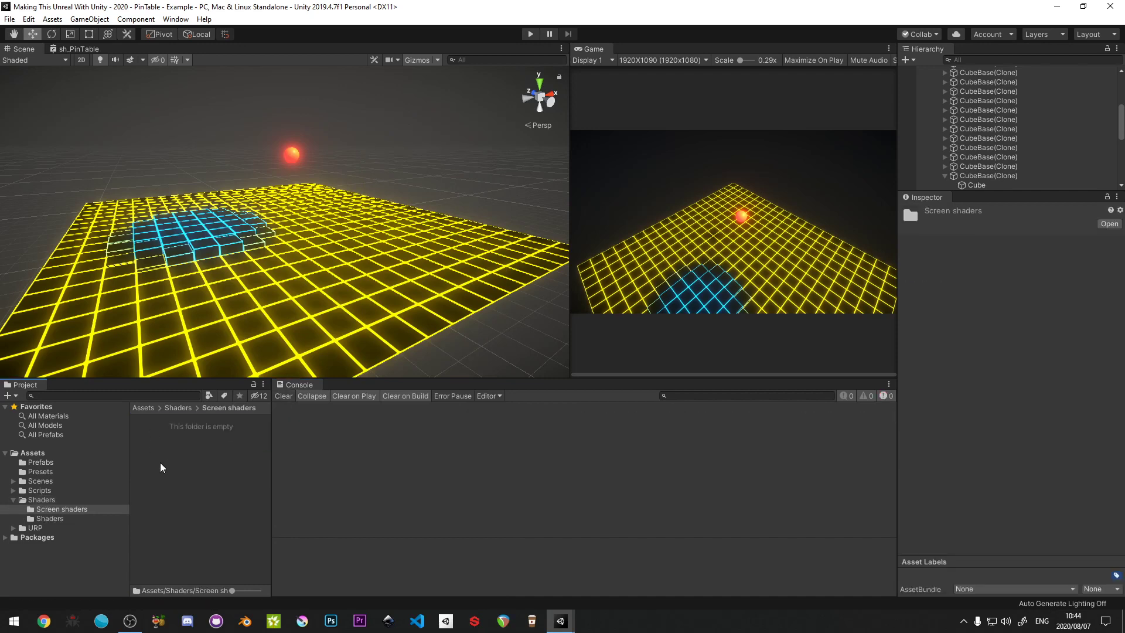
pyautogui.rightClick(163, 468)
pyautogui.moveTo(231, 175)
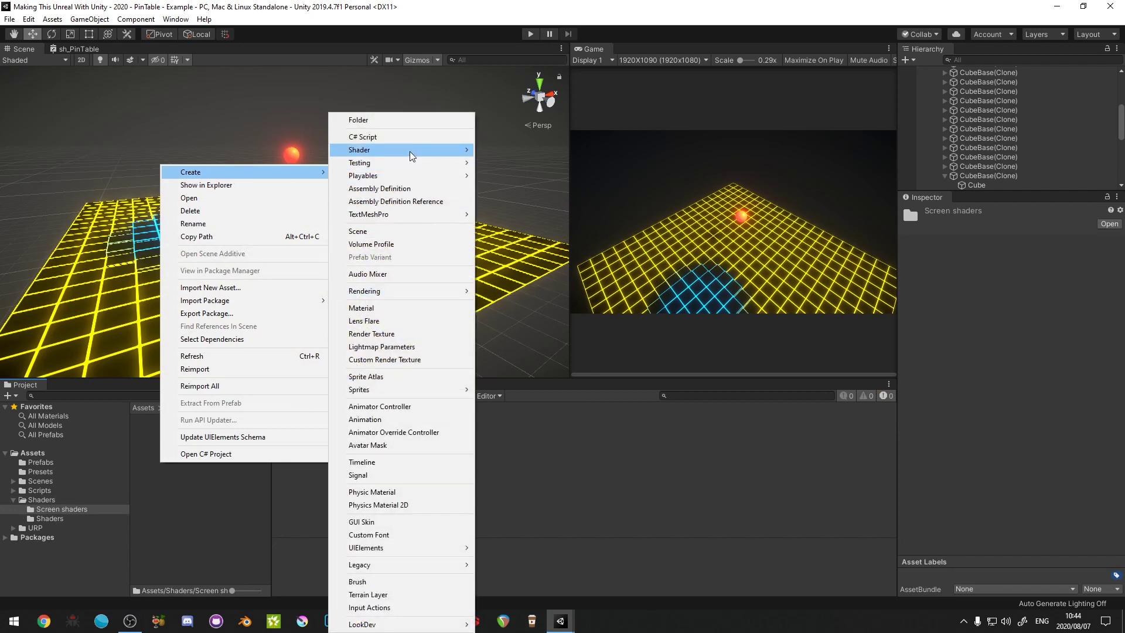
pyautogui.moveTo(410, 155)
pyautogui.click(510, 234)
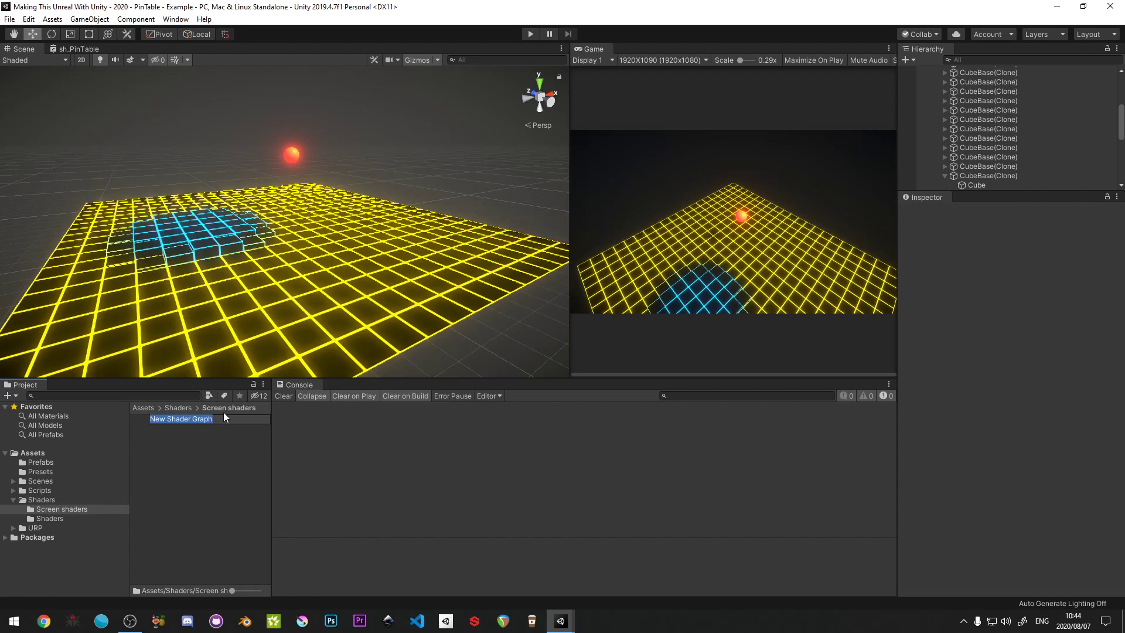
pyautogui.write('sh_Pixelator')
pyautogui.press('Return')
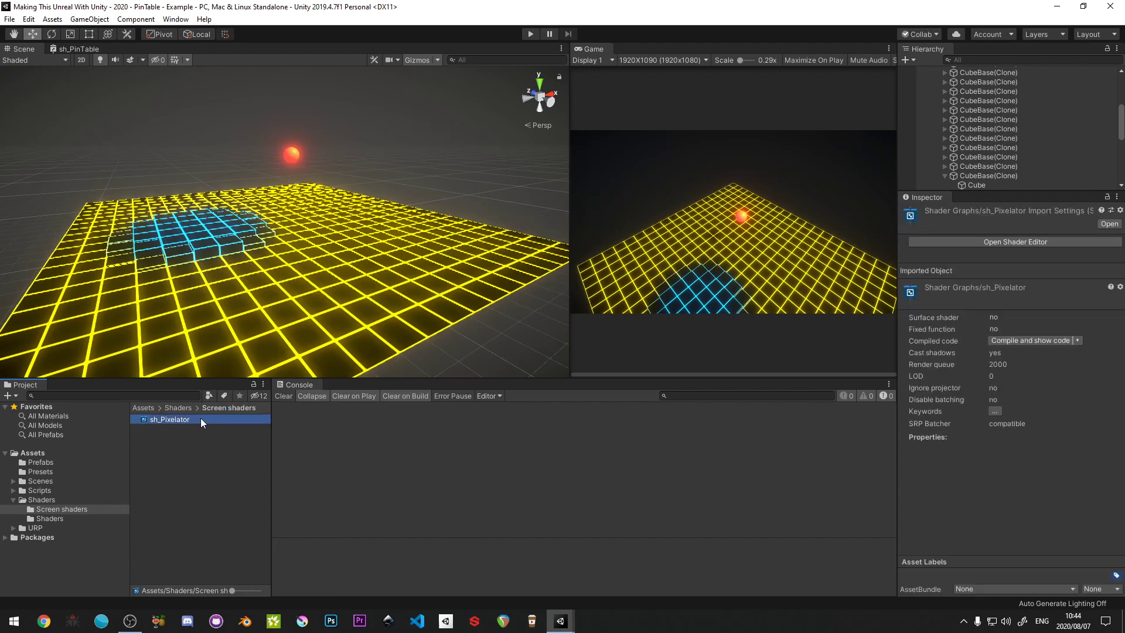
# Create a material from the sh_Pixelator shader and name it mat_Pixelator.
pyautogui.rightClick(200, 417)
pyautogui.moveTo(288, 126)
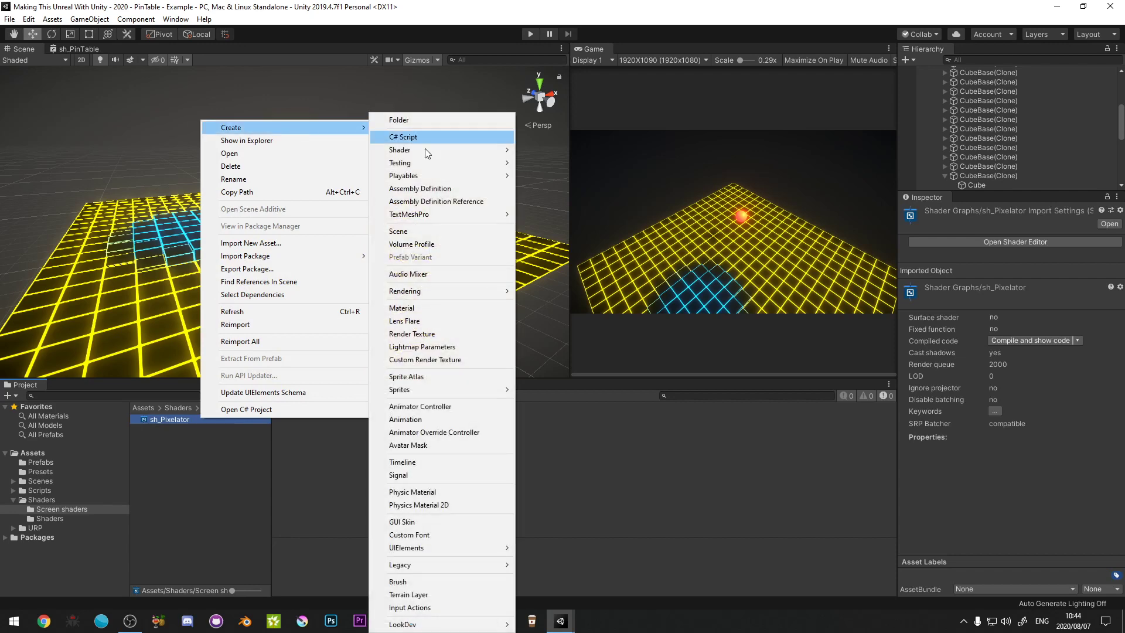
pyautogui.click(418, 308)
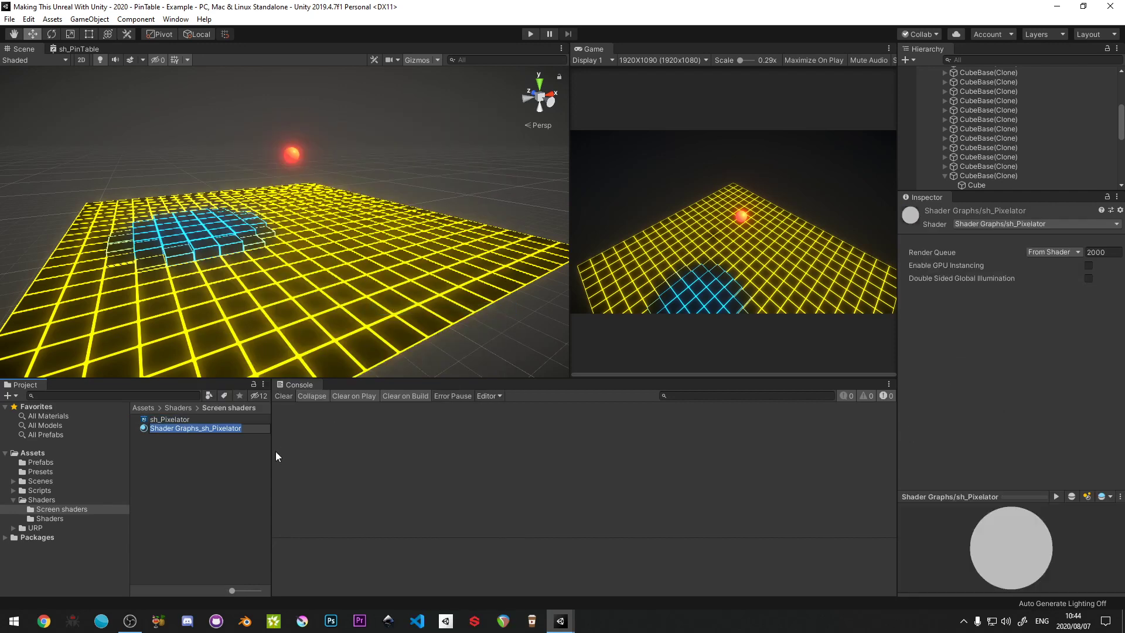
pyautogui.press('Home')
pyautogui.hotkey('shift', 'Right')
pyautogui.hotkey('shift', 'Right')
pyautogui.hotkey('shift', 'Right')
pyautogui.hotkey('shift', 'Right')
pyautogui.hotkey('shift', 'Right')
pyautogui.hotkey('shift', 'Right')
pyautogui.hotkey('shift', 'Right')
pyautogui.hotkey('shift', 'Right')
pyautogui.hotkey('shift', 'Right')
pyautogui.hotkey('shift', 'Right')
pyautogui.hotkey('shift', 'Right')
pyautogui.hotkey('shift', 'Right')
pyautogui.hotkey('shift', 'Right')
pyautogui.hotkey('shift', 'Right')
pyautogui.hotkey('shift', 'Right')
pyautogui.hotkey('shift', 'Right')
pyautogui.write('mat')
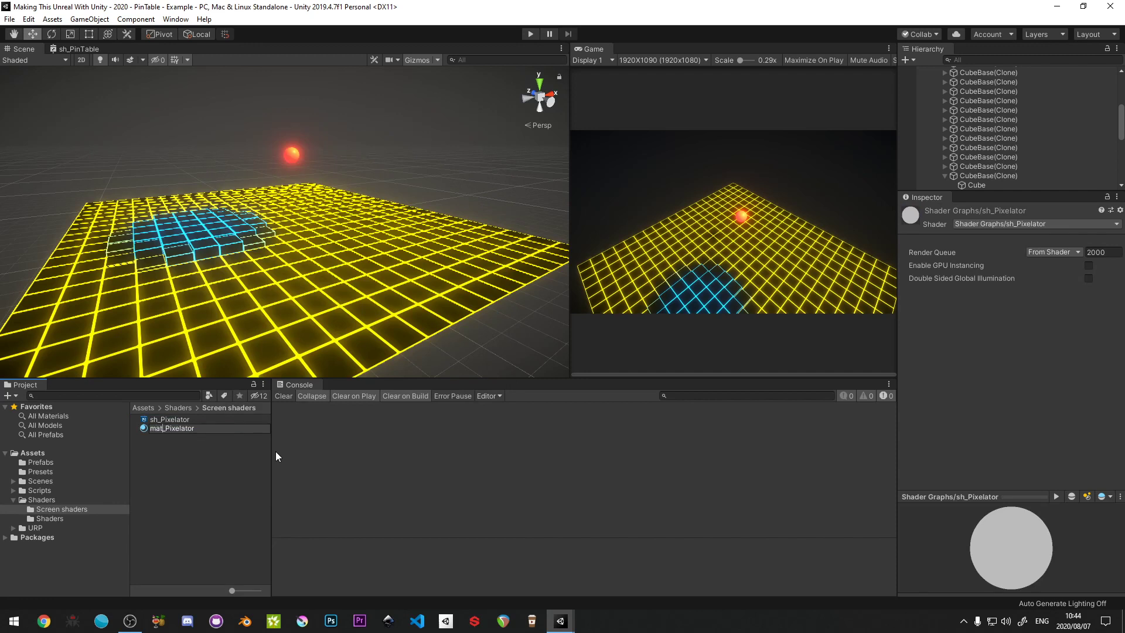
pyautogui.press('Return')
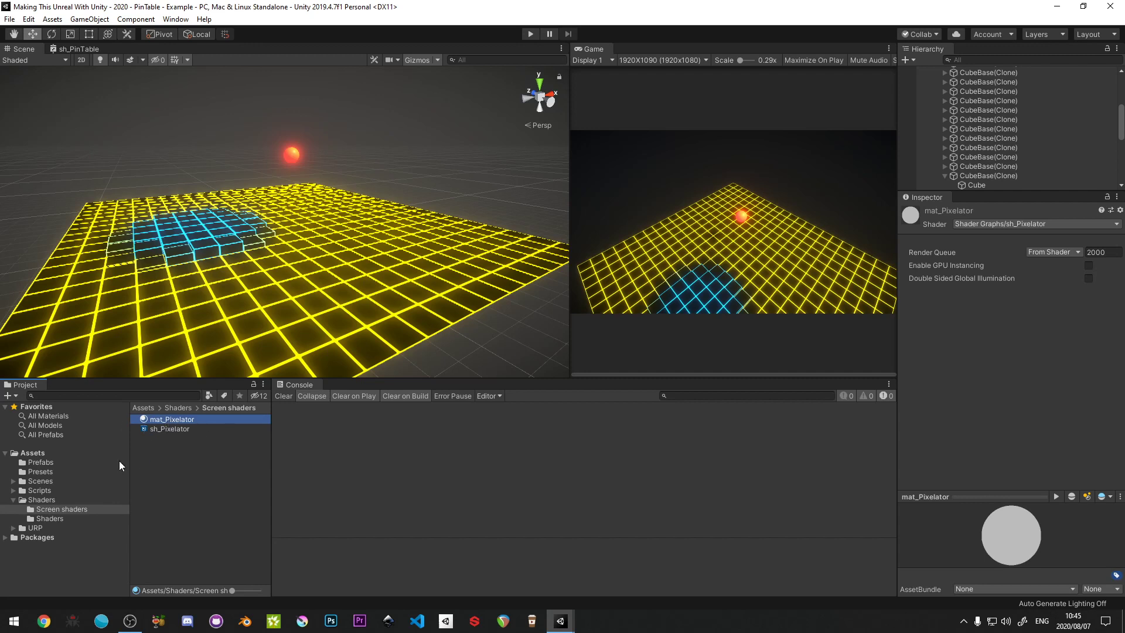
pyautogui.click(175, 466)
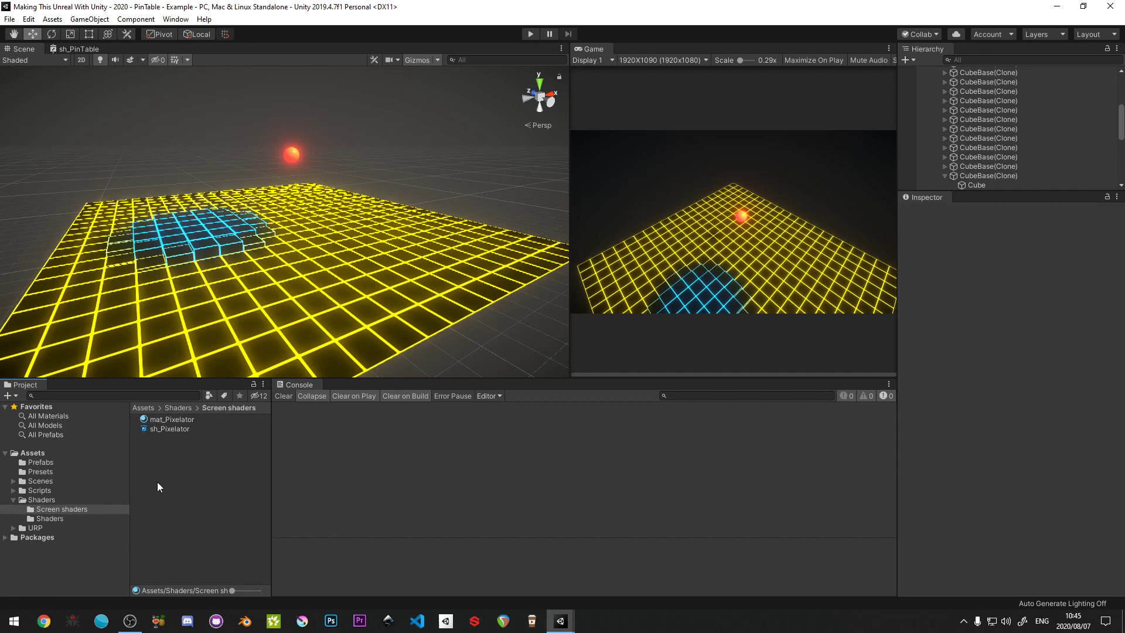
# Add a Blit renderer feature to UniversalRenderPipelineAsset_Renderer in the URP folder.
pyautogui.click(41, 473)
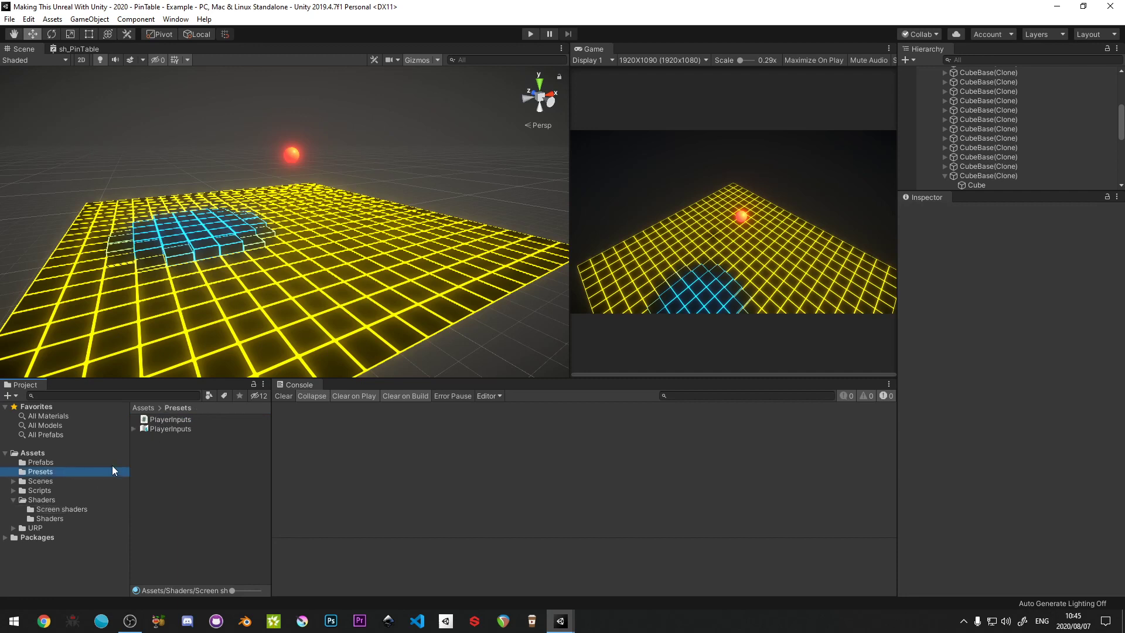
pyautogui.click(32, 528)
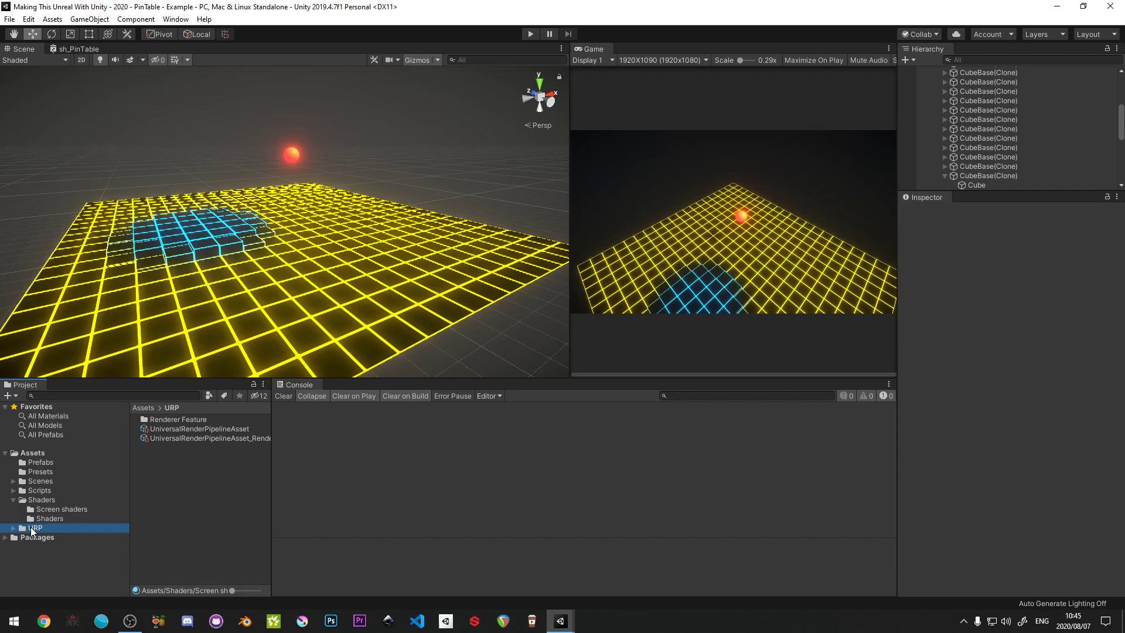
pyautogui.click(196, 438)
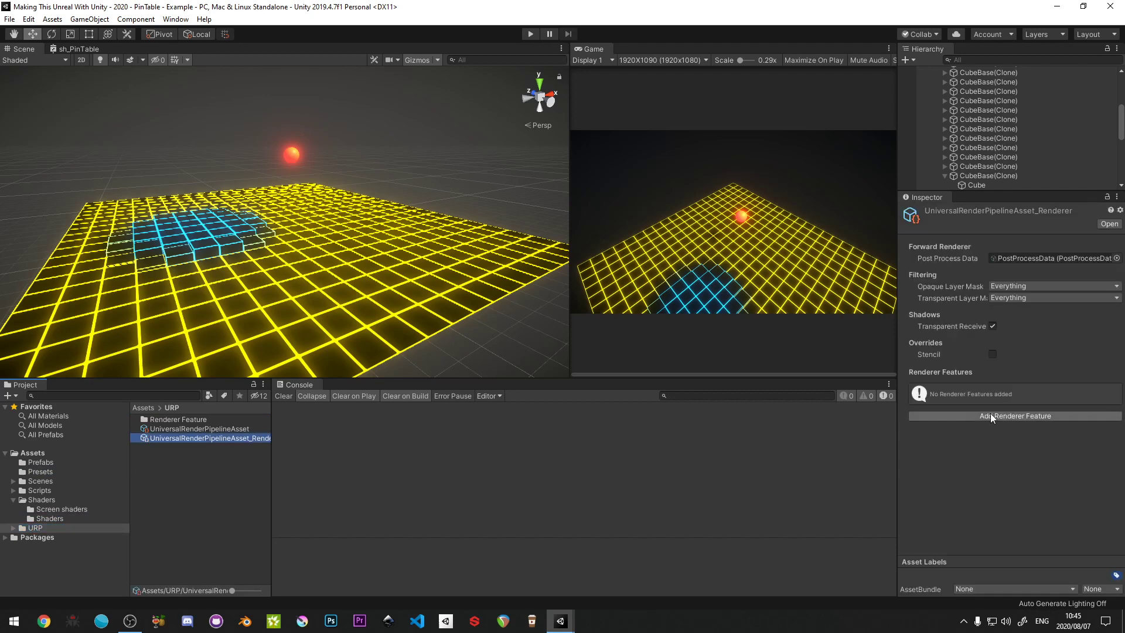
pyautogui.click(990, 415)
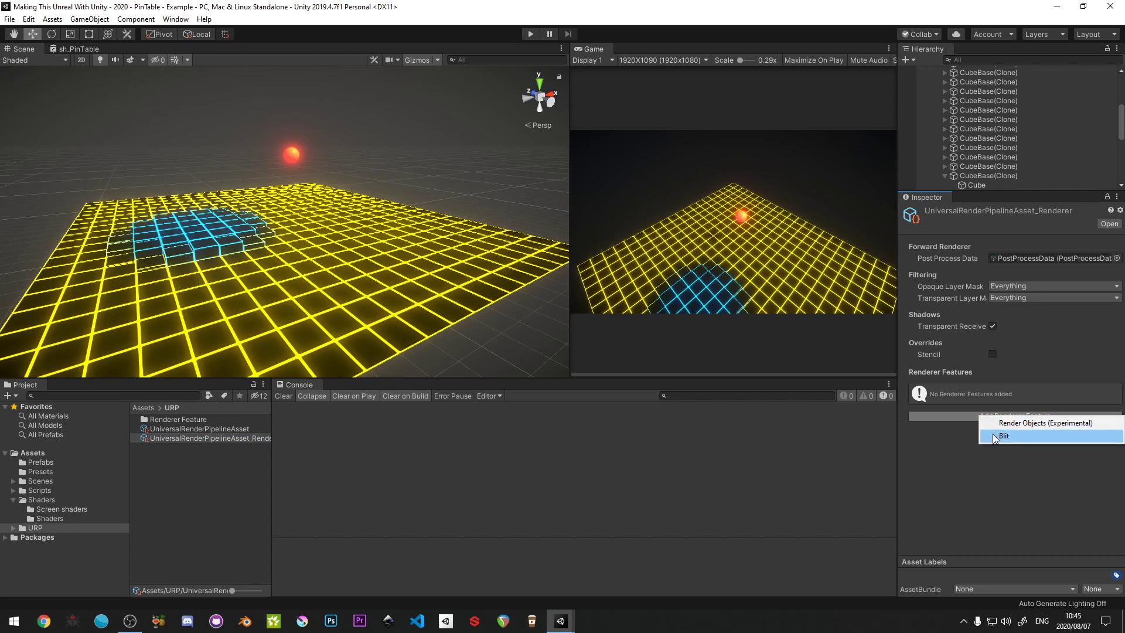
pyautogui.click(1003, 436)
# Rename the new Blit renderer feature to Pixelator.
pyautogui.click(909, 388)
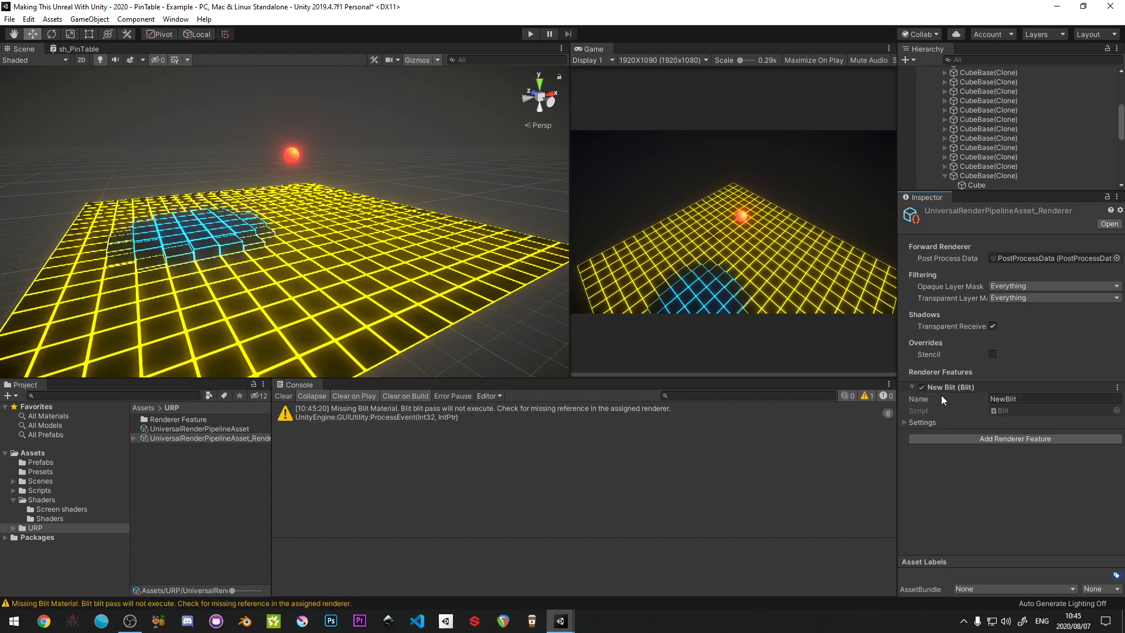
pyautogui.click(1005, 398)
pyautogui.write('Pix')
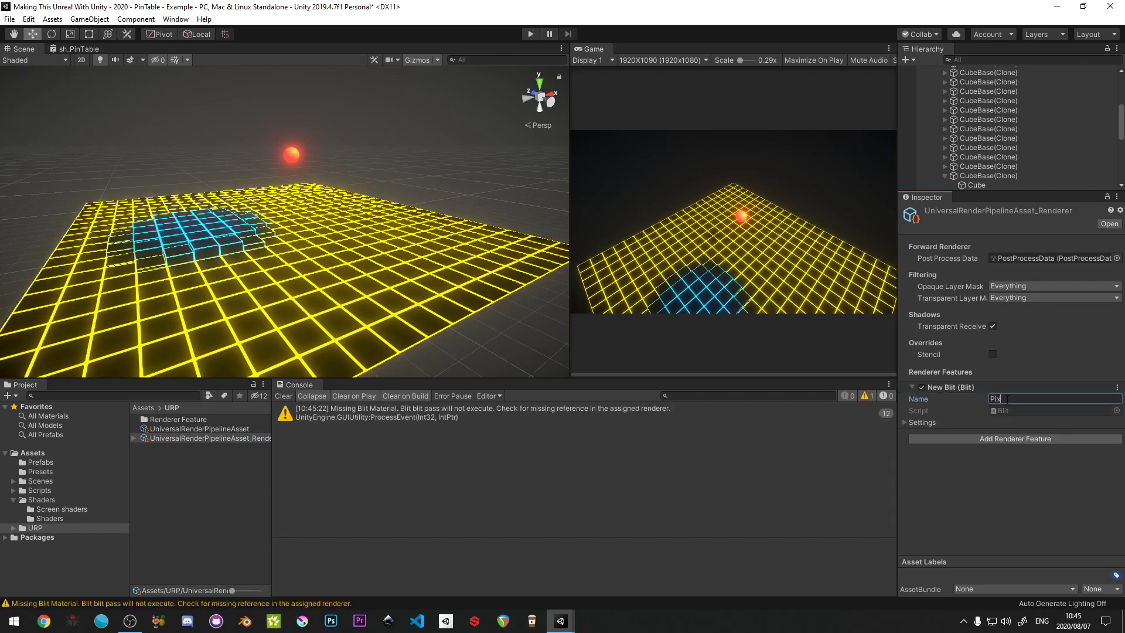
pyautogui.write('elator')
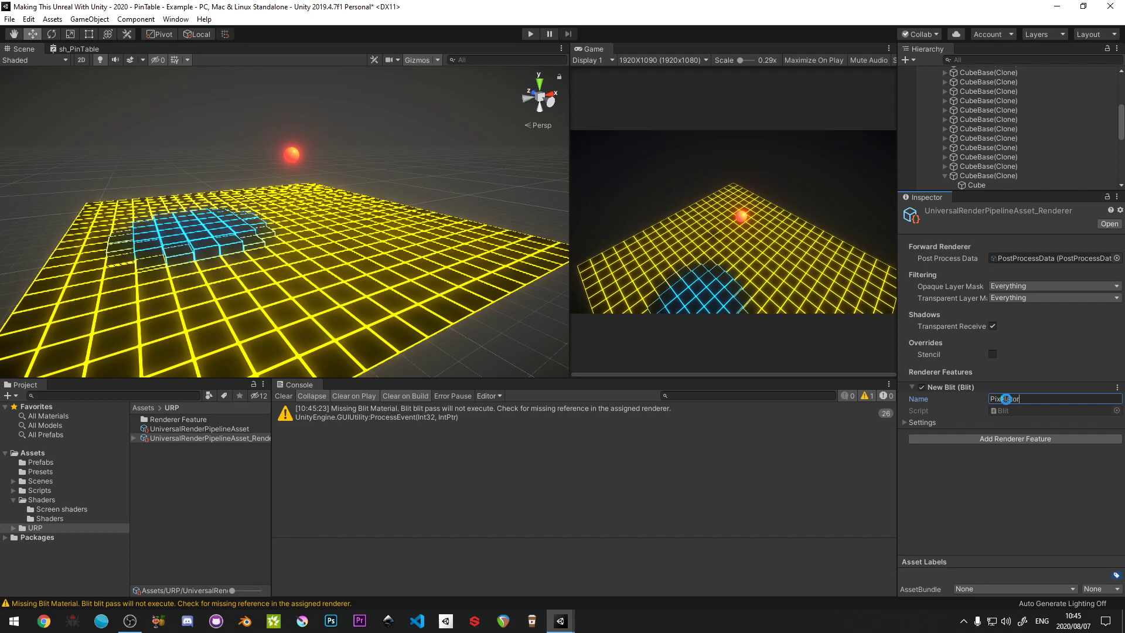
pyautogui.press('Return')
# Assign mat_Pixelator from the Screen shaders folder as the Blit Material of the Pixelator feature.
pyautogui.click(904, 423)
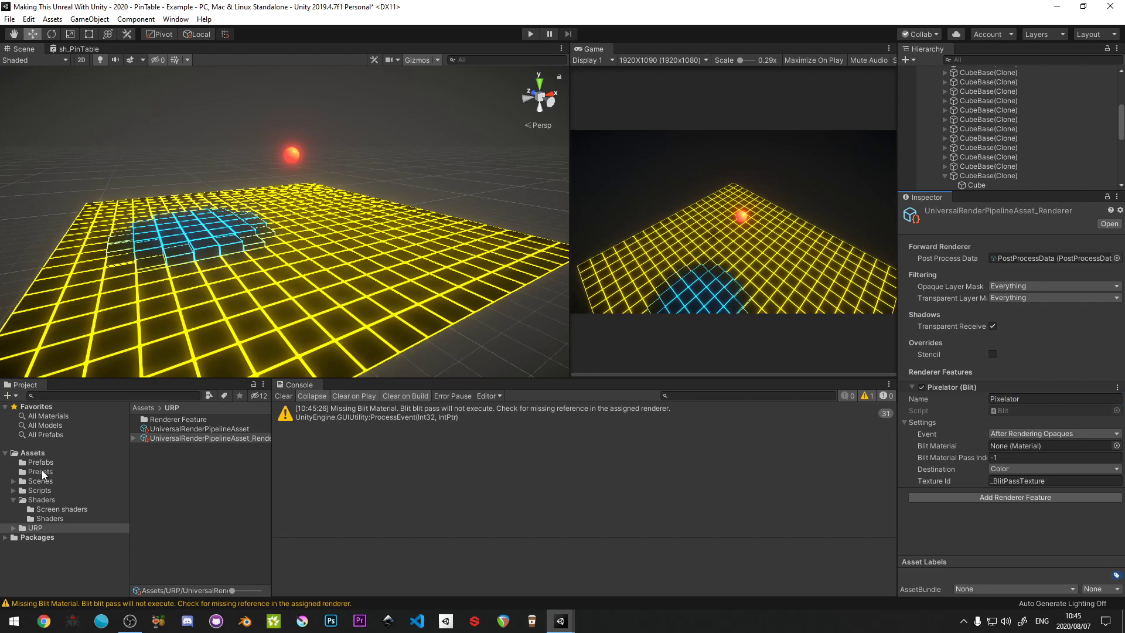
pyautogui.click(40, 498)
pyautogui.click(54, 511)
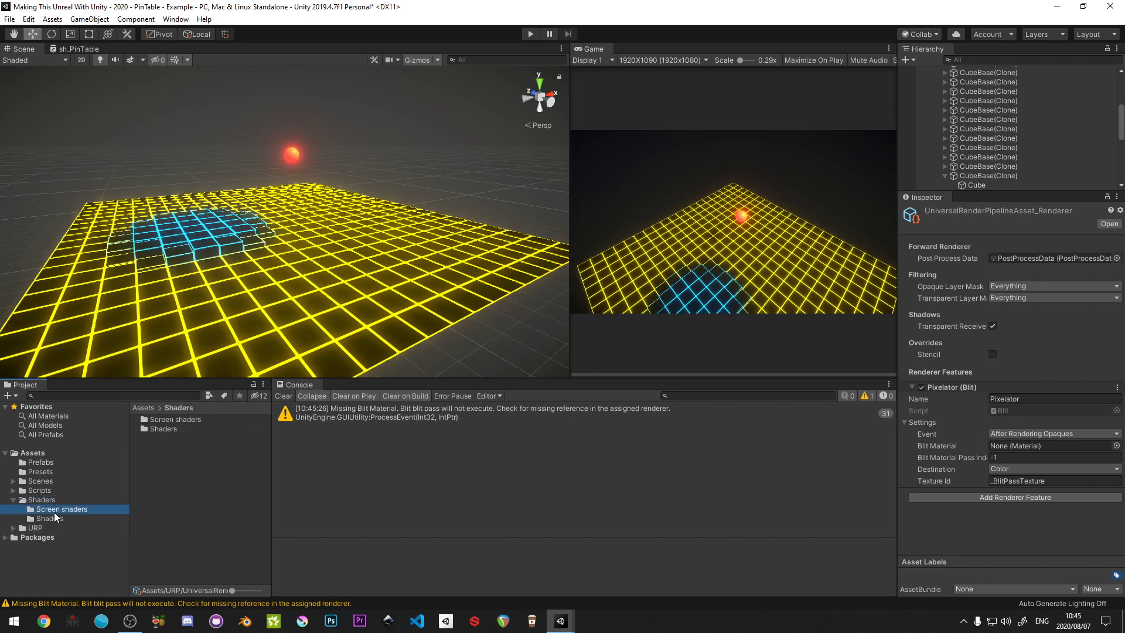
pyautogui.moveTo(165, 420); pyautogui.dragTo(1014, 447)
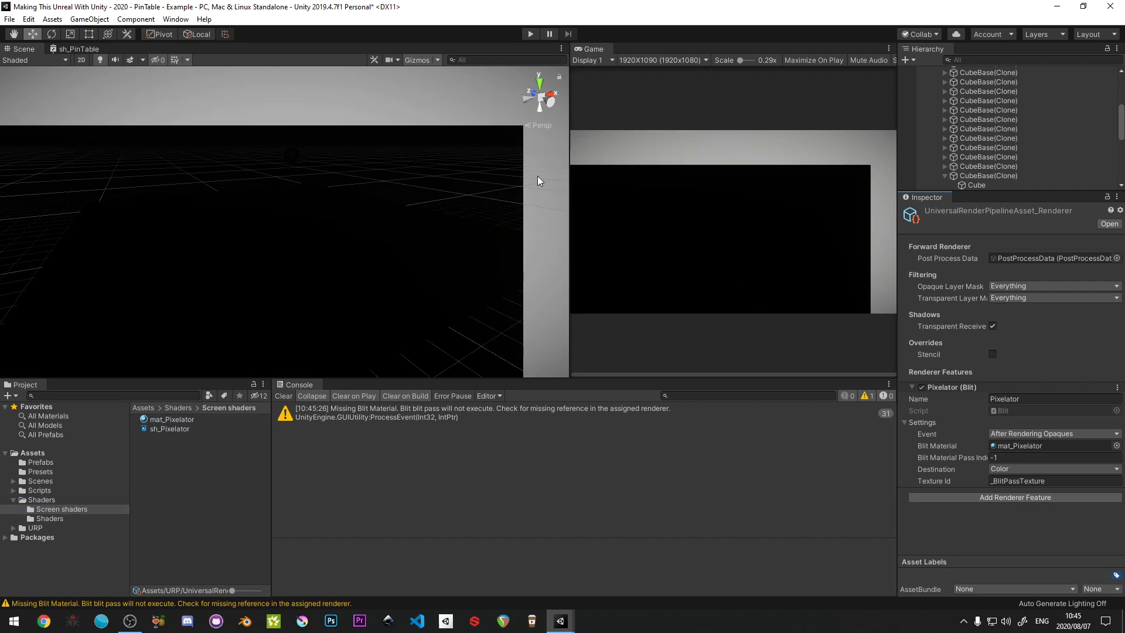
# Set the Pixelator feature's Blit Material Pass Index to 0 and its Event to After Rendering Transparents.
pyautogui.click(1012, 456)
pyautogui.write('0')
pyautogui.press('Tab')
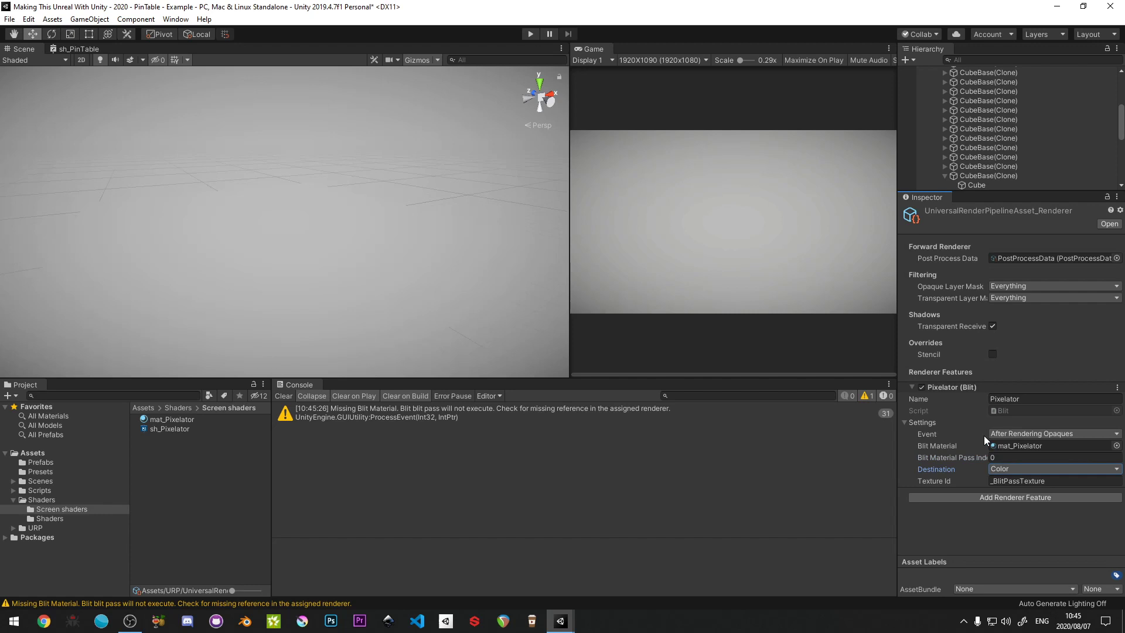
pyautogui.click(1035, 435)
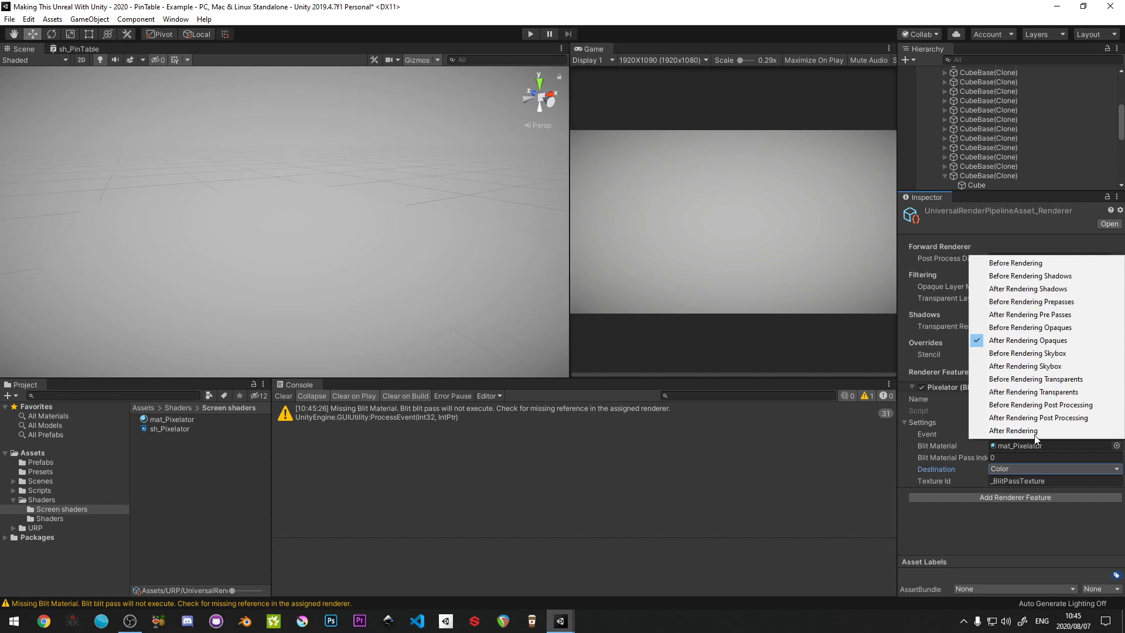
pyautogui.click(1022, 393)
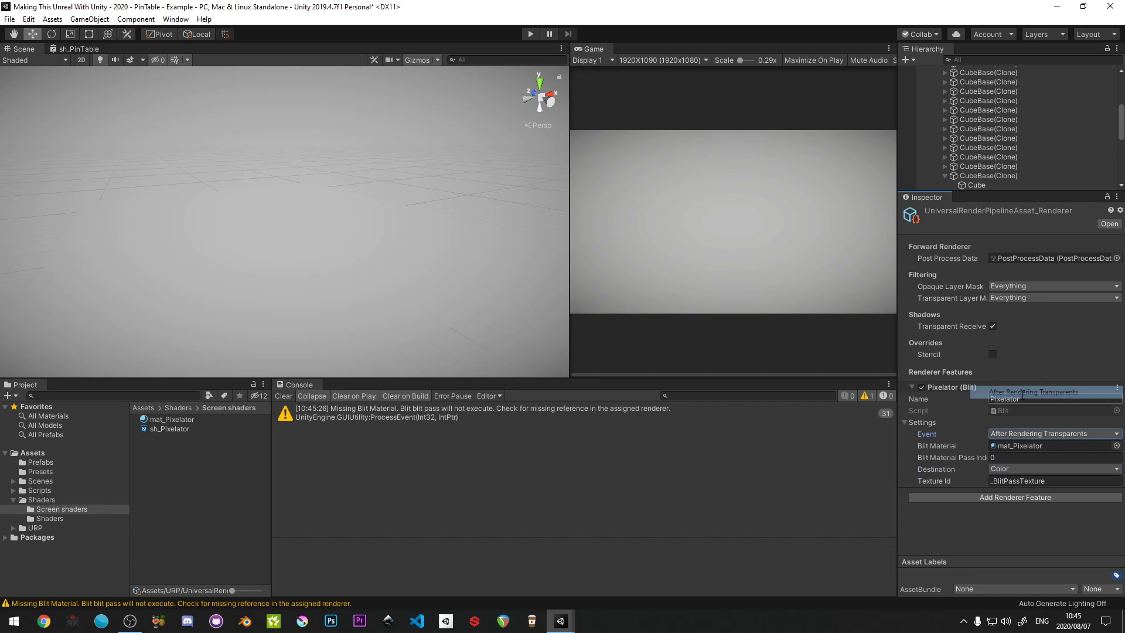
# Clear the console warnings and save the project.
pyautogui.moveTo(309, 241); pyautogui.dragTo(272, 250, button='right')
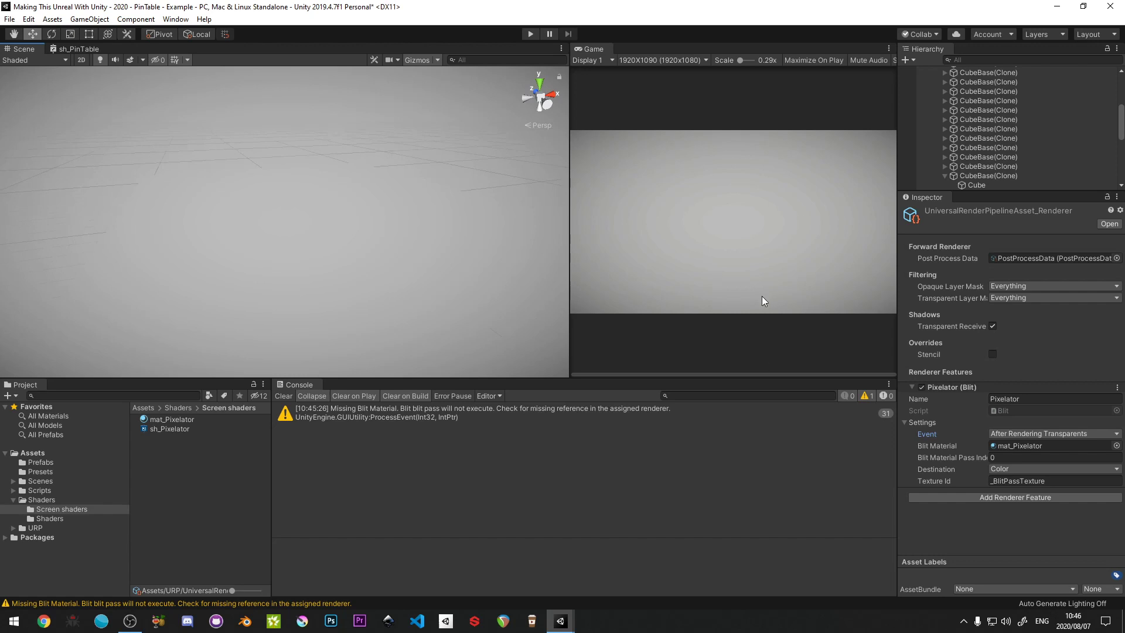
pyautogui.click(290, 396)
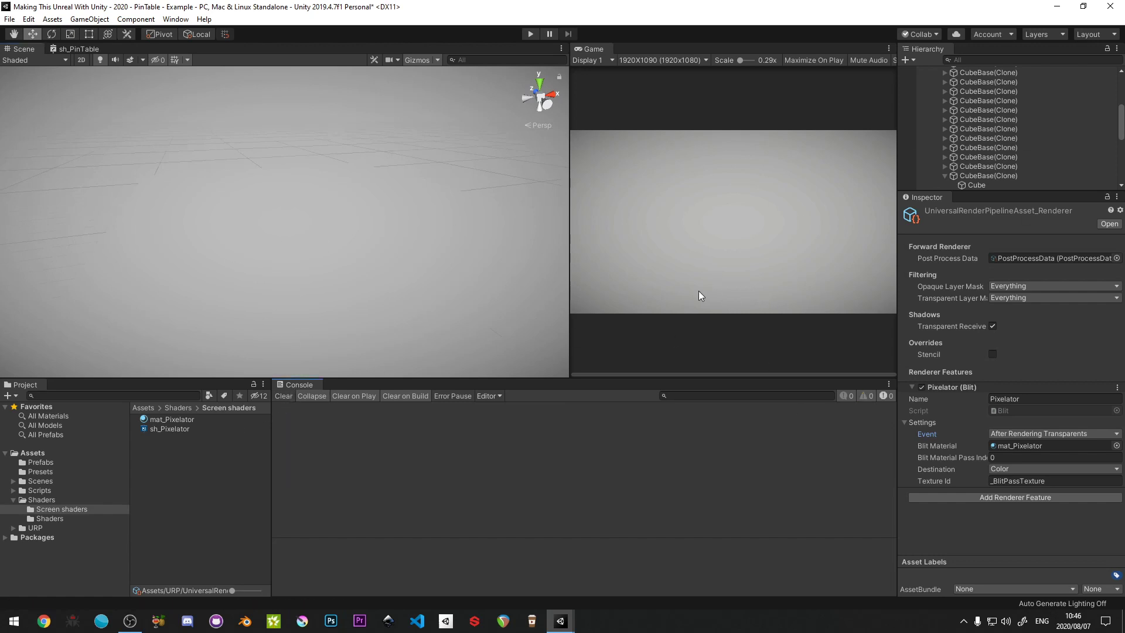
pyautogui.hotkey('ctrl', 's')
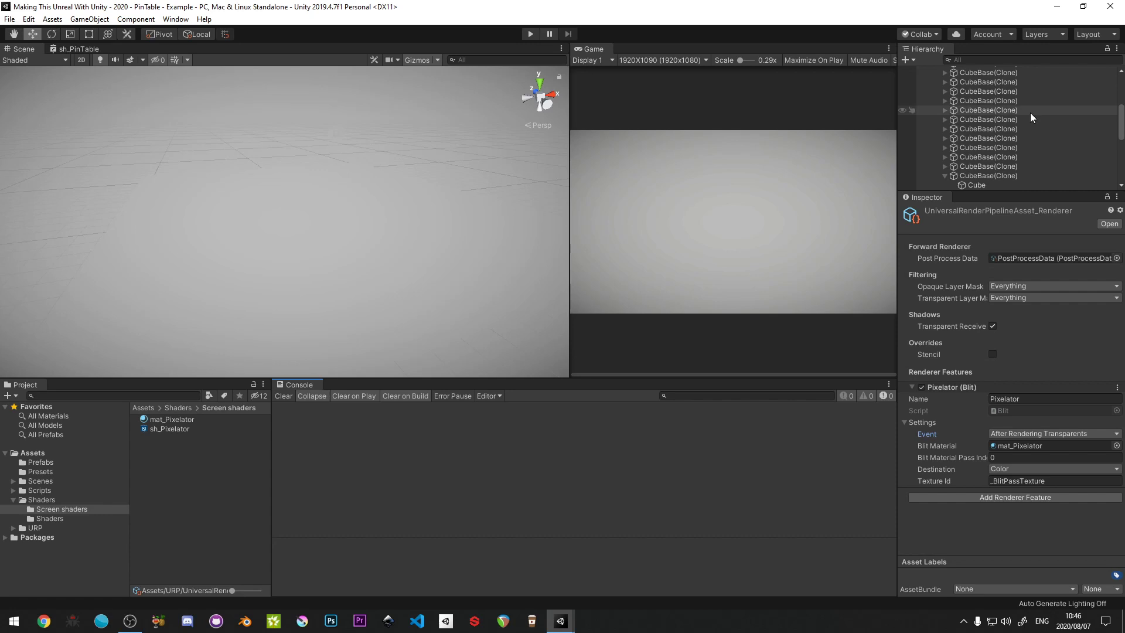
# Collapse the Level object's children in the Hierarchy and clear the selection.
pyautogui.scroll(10, 1030, 113)
pyautogui.click(927, 117)
pyautogui.click(968, 165)
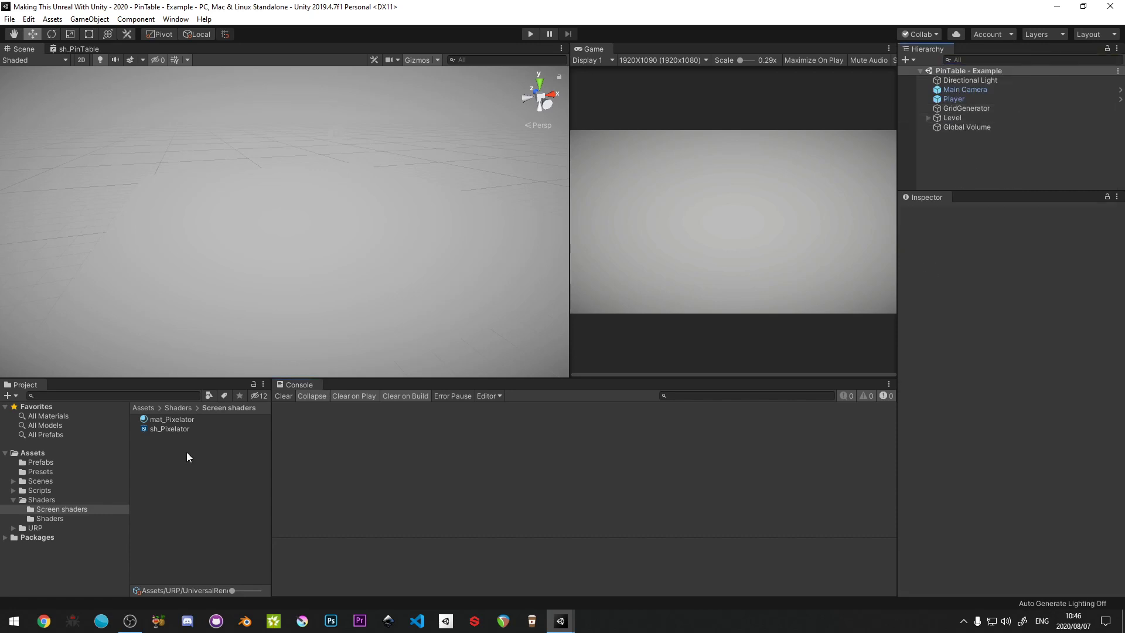
# Open the sh_Pixelator shader graph and move its Blackboard up clear of the node area.
pyautogui.doubleClick(177, 431)
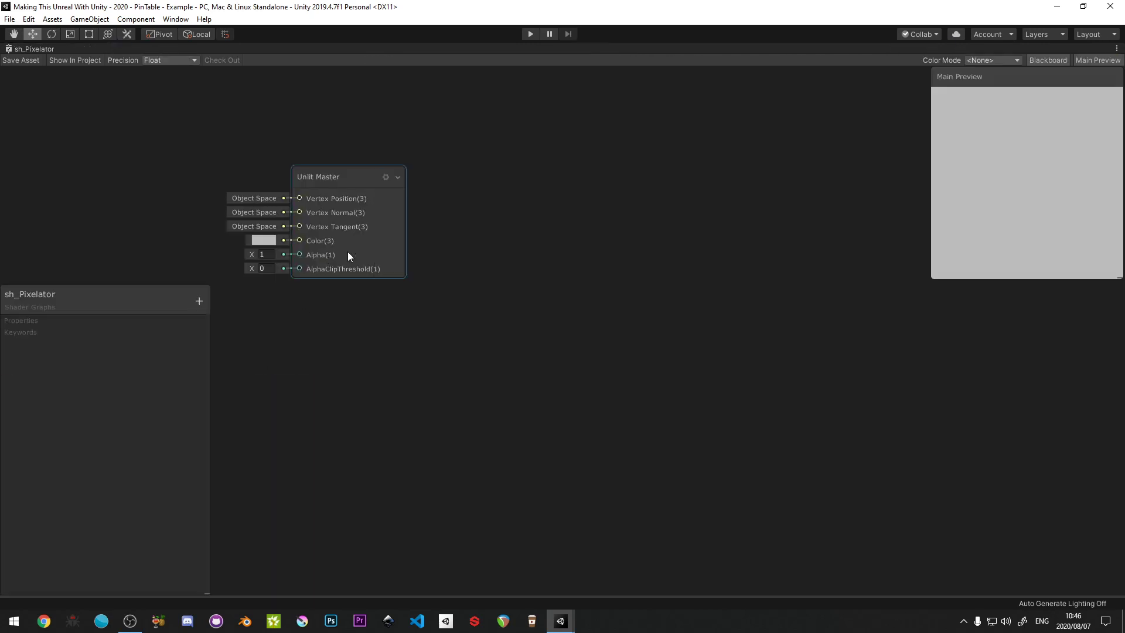
pyautogui.moveTo(348, 256); pyautogui.dragTo(728, 324, button='middle')
pyautogui.moveTo(117, 296); pyautogui.dragTo(116, 76)
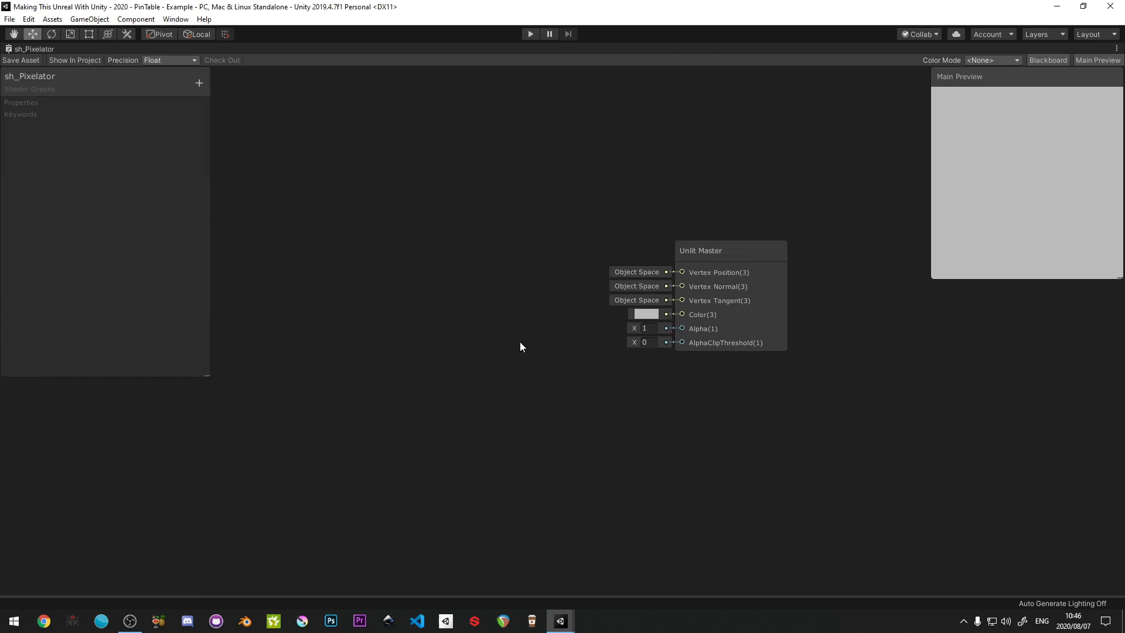
pyautogui.moveTo(520, 345); pyautogui.dragTo(539, 353, button='middle')
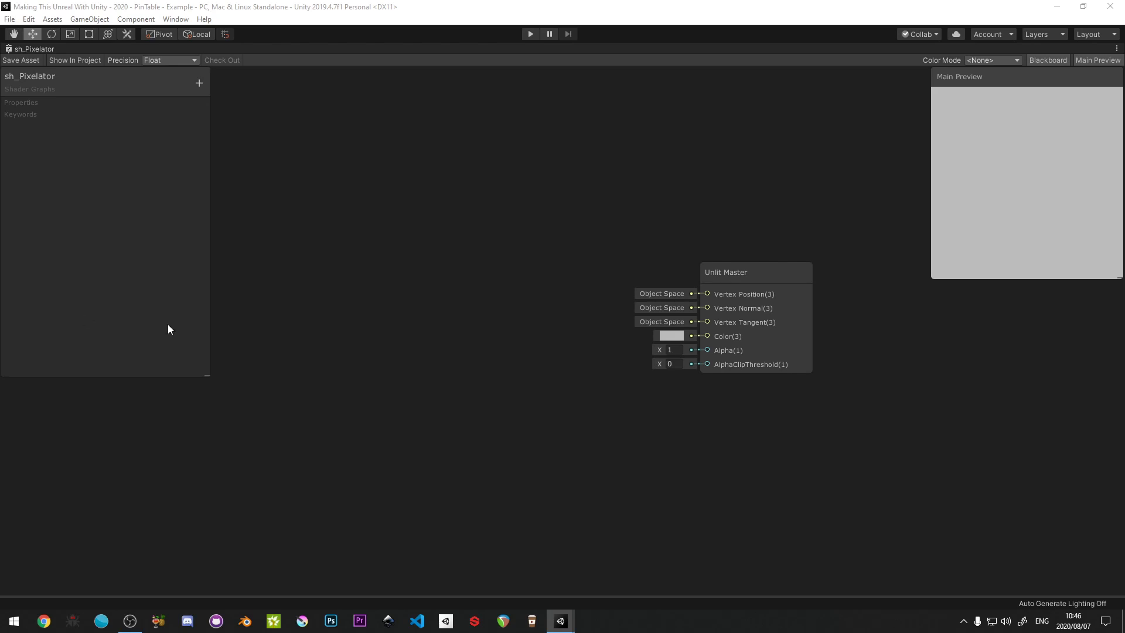
# Add a Sample Texture 2D node and connect its RGBA output to the Unlit Master's Color input.
pyautogui.rightClick(416, 257)
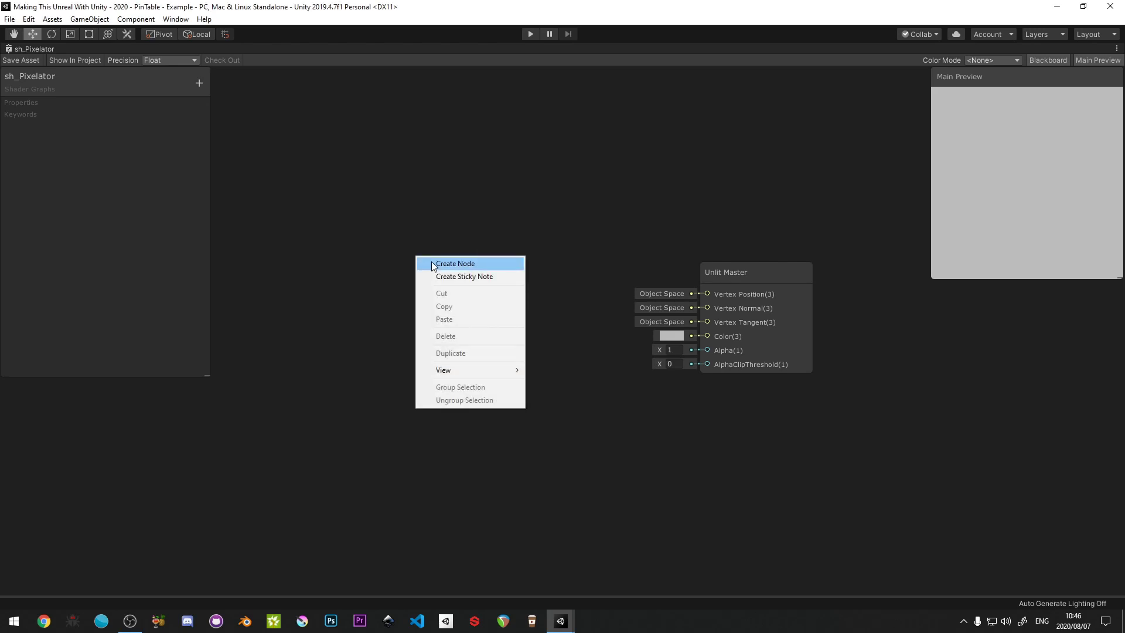
pyautogui.click(432, 263)
pyautogui.write('Sa')
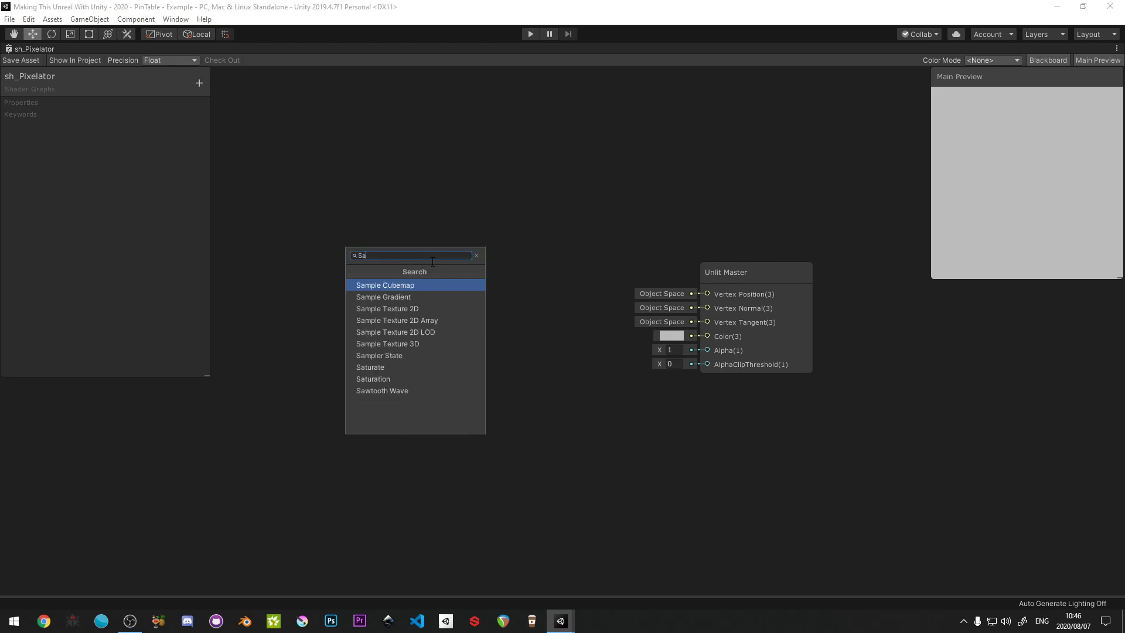
pyautogui.write('mple text')
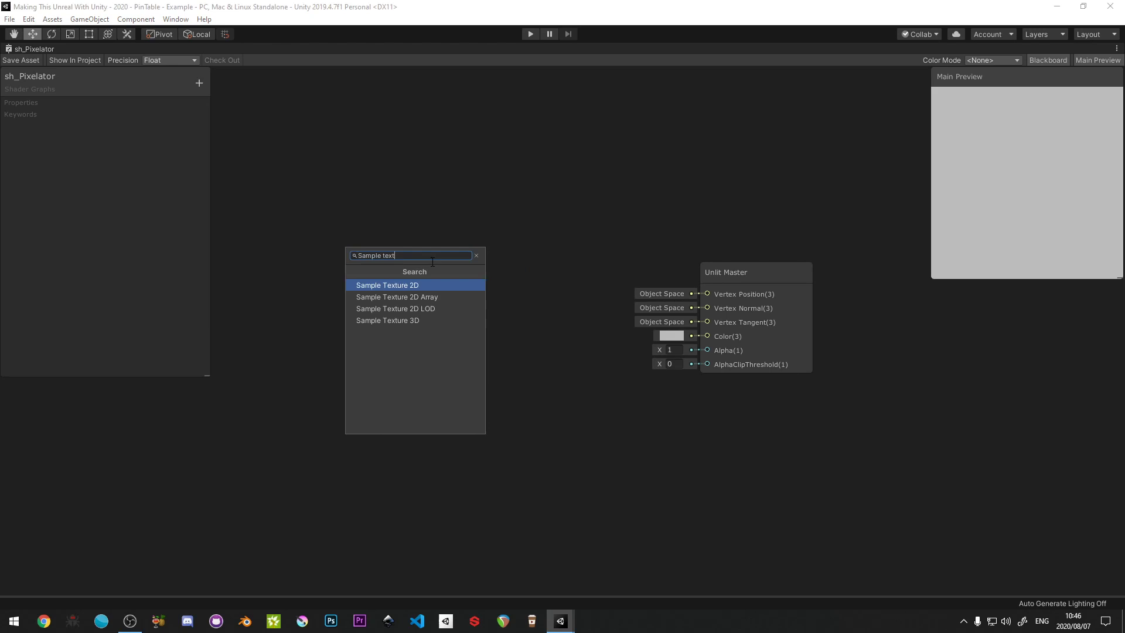
pyautogui.write('1')
pyautogui.press('BackSpace')
pyautogui.press('Return')
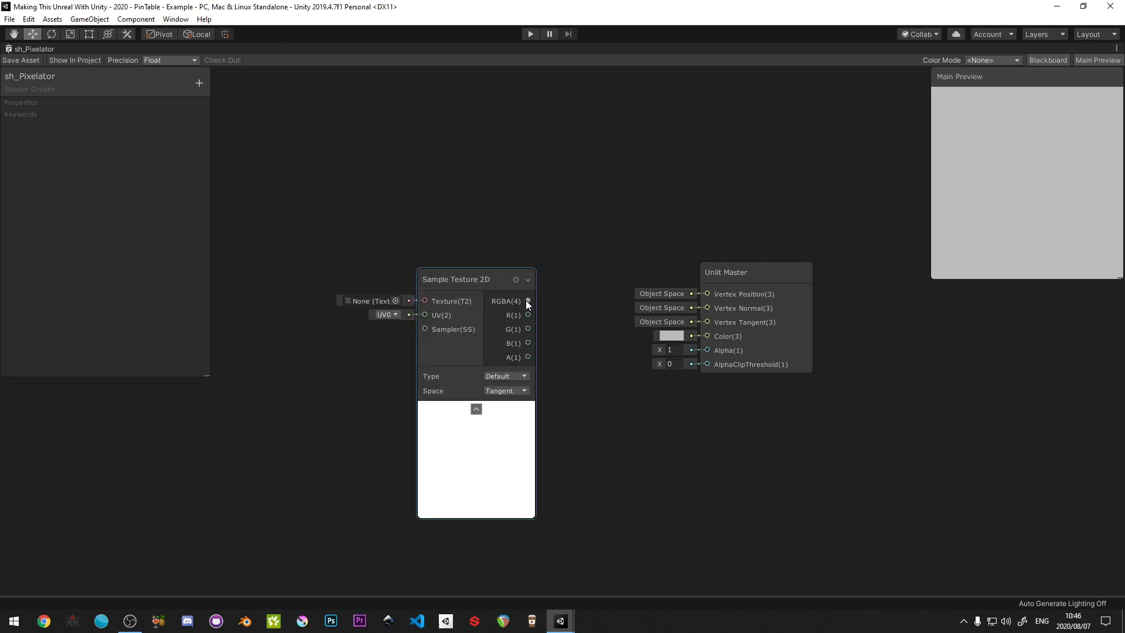
pyautogui.moveTo(527, 301); pyautogui.dragTo(707, 336)
pyautogui.moveTo(502, 282); pyautogui.dragTo(558, 318)
pyautogui.moveTo(412, 293); pyautogui.dragTo(611, 170, button='middle')
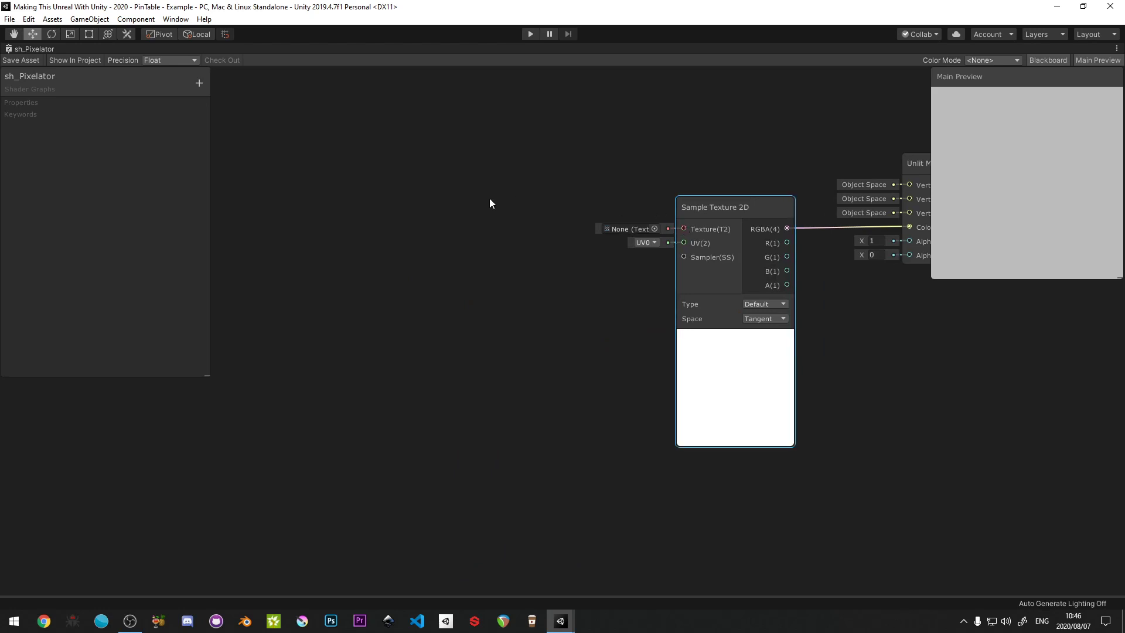
pyautogui.rightClick(399, 159)
pyautogui.click(420, 161)
pyautogui.write('S')
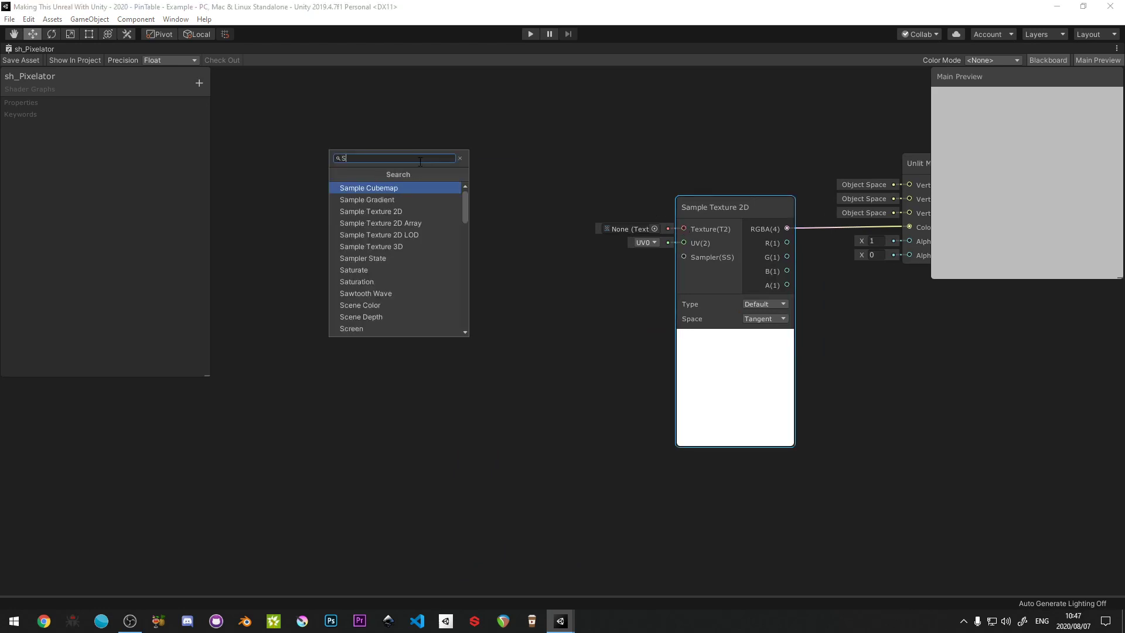
pyautogui.write('cenecolo')
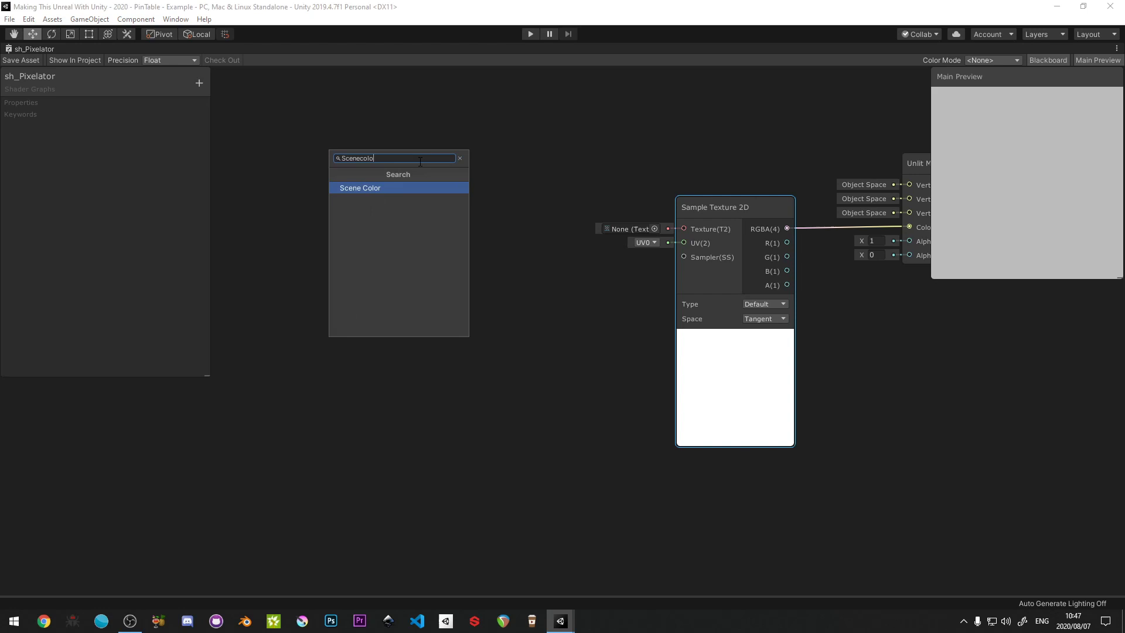
pyautogui.click(394, 187)
pyautogui.moveTo(472, 203); pyautogui.dragTo(557, 140)
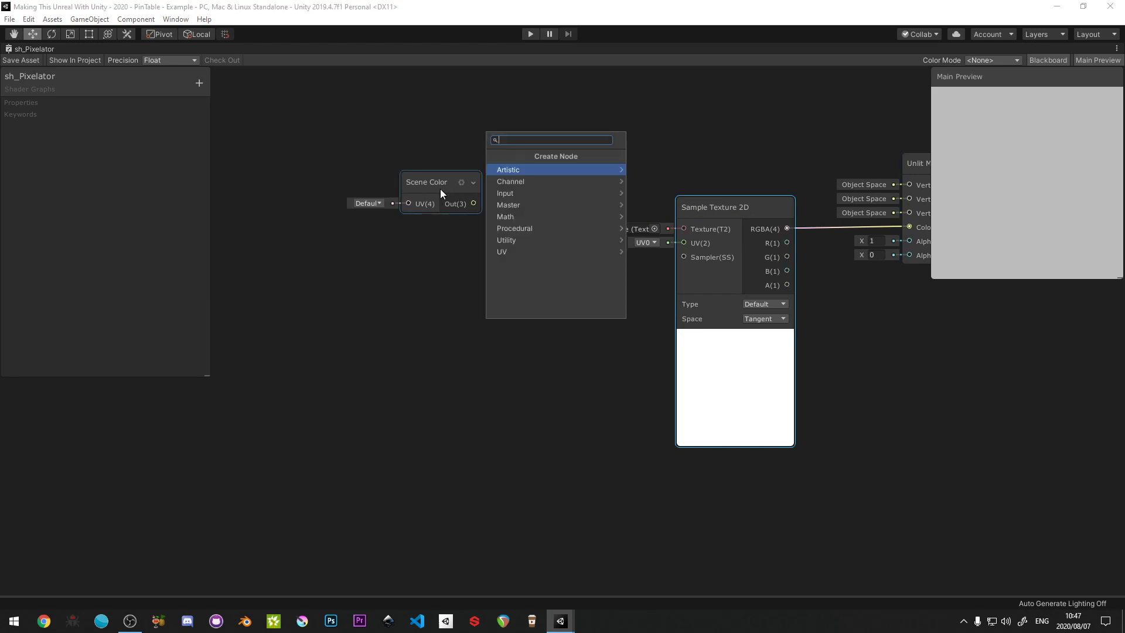
pyautogui.moveTo(444, 182); pyautogui.dragTo(483, 166)
pyautogui.press('Delete')
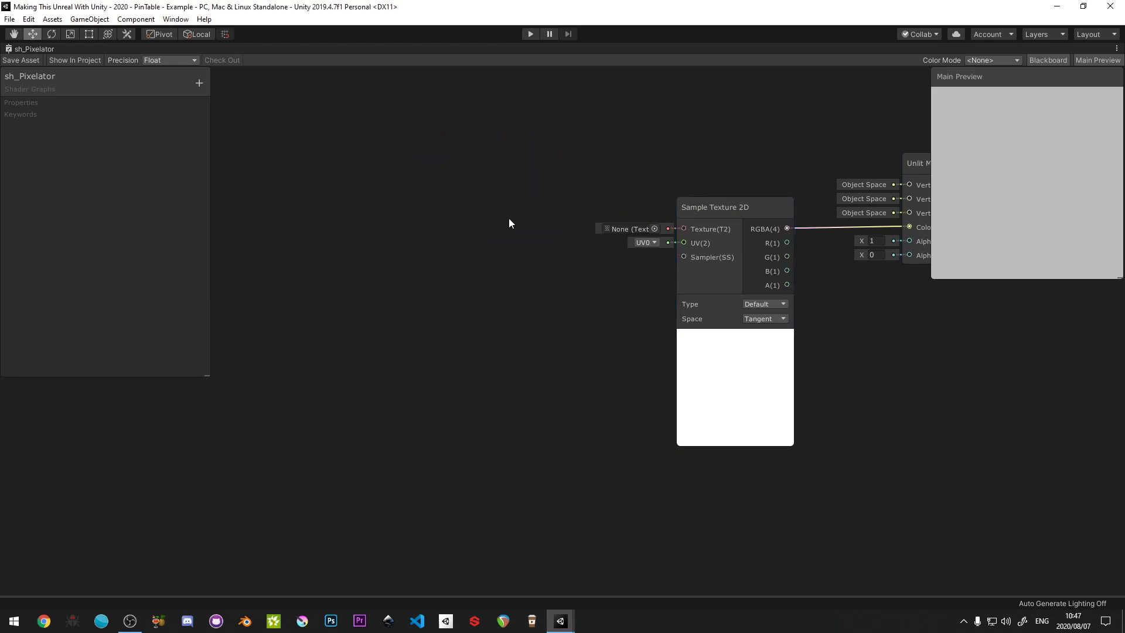
# Add a Texture2D property named SceneColour to the sh_Pixelator Blackboard.
pyautogui.click(199, 83)
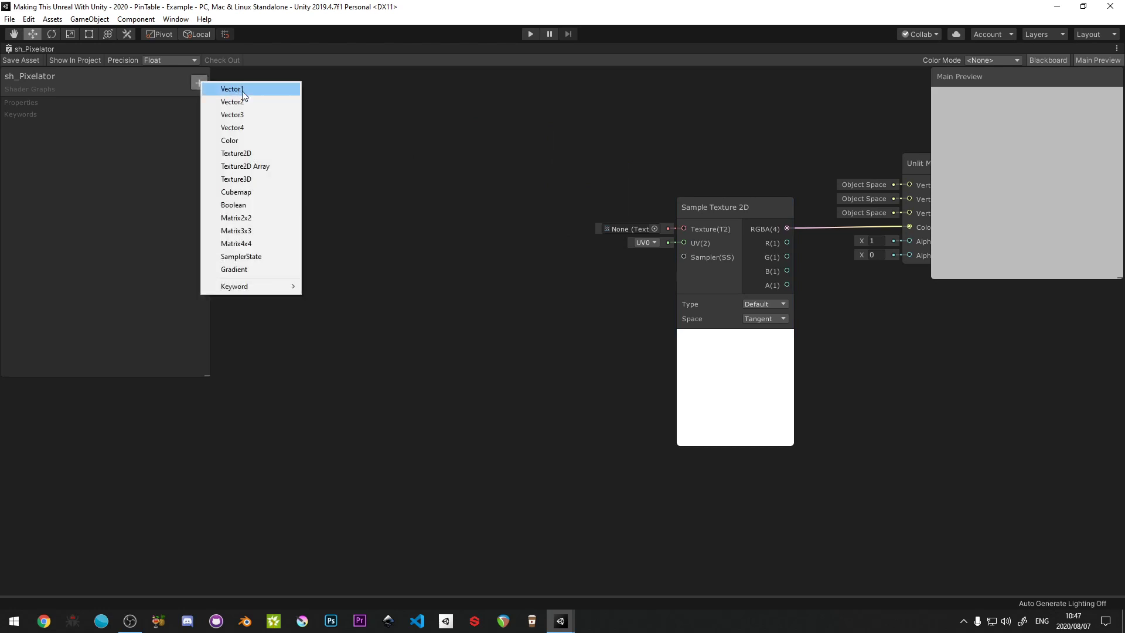
pyautogui.click(240, 154)
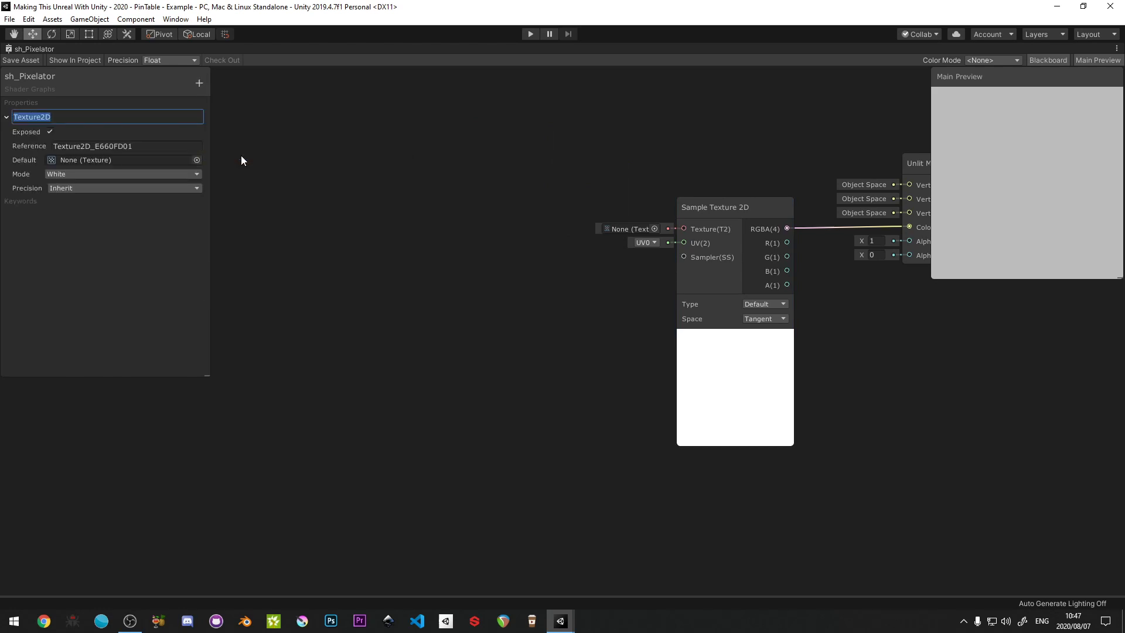
pyautogui.write('SceneColour')
pyautogui.press('Return')
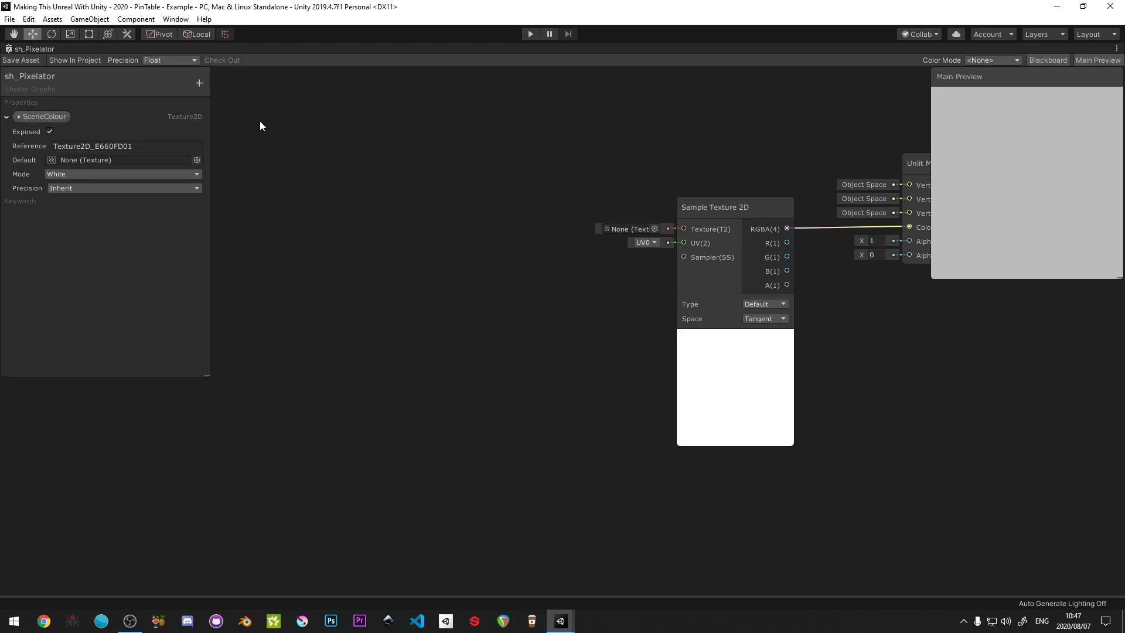
# Set the SceneColour property's reference to _MainTex and save the shader asset.
pyautogui.click(141, 146)
pyautogui.doubleClick(70, 146)
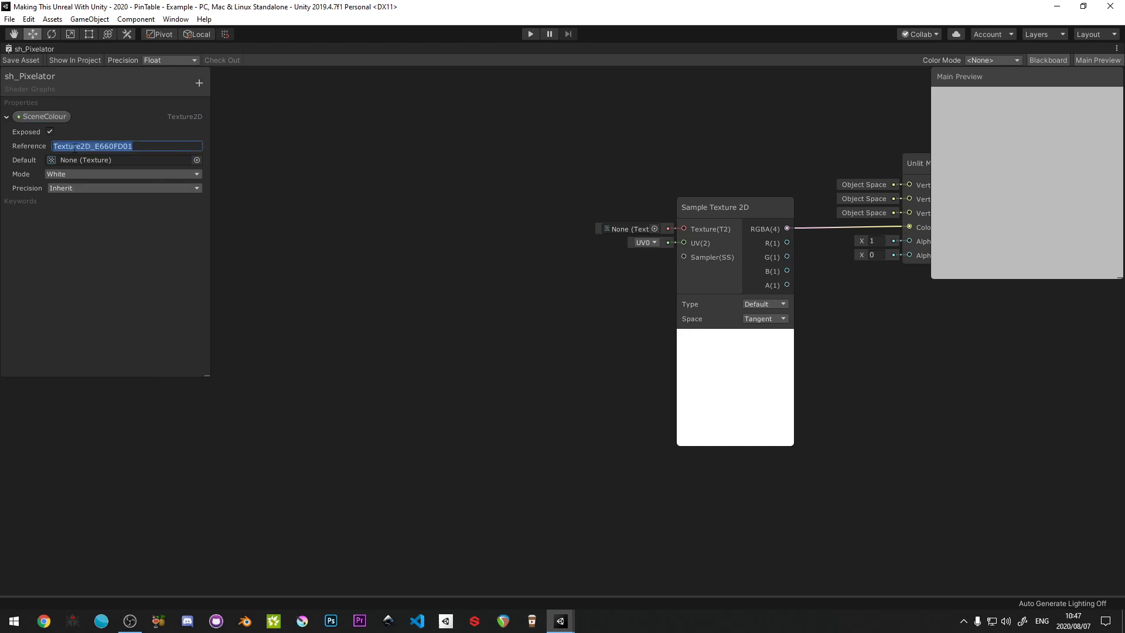
pyautogui.write('_Main')
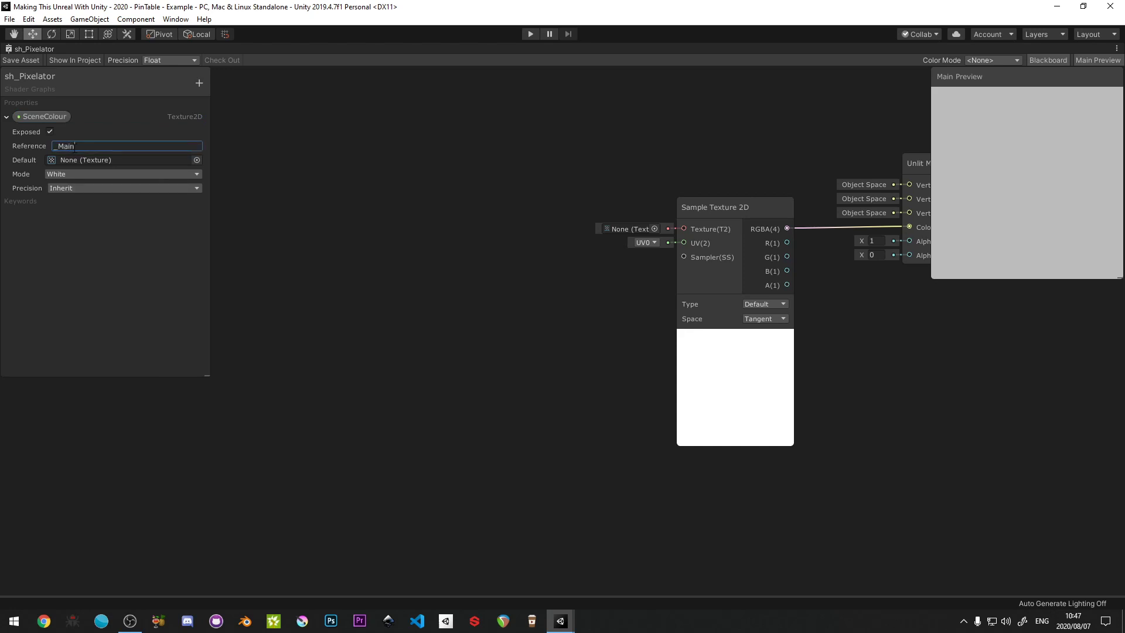
pyautogui.write('Tex')
pyautogui.press('Return')
pyautogui.click(27, 58)
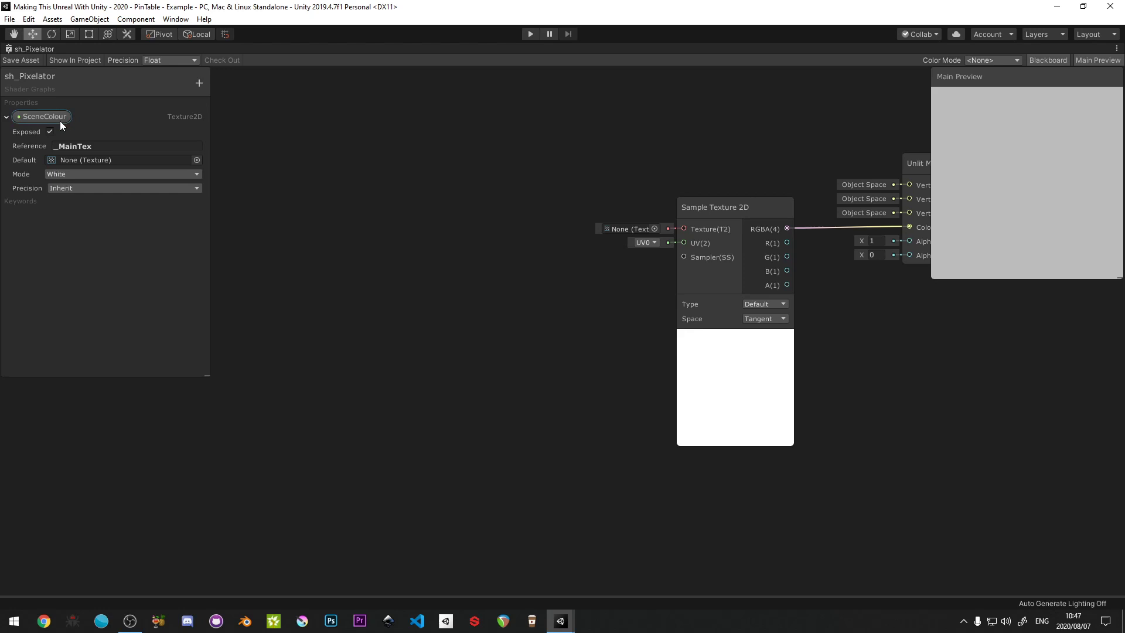
# Place the SceneColour property in the graph and connect it to the Texture input of Sample Texture 2D.
pyautogui.moveTo(60, 121); pyautogui.dragTo(495, 232)
pyautogui.moveTo(682, 229); pyautogui.dragTo(582, 229)
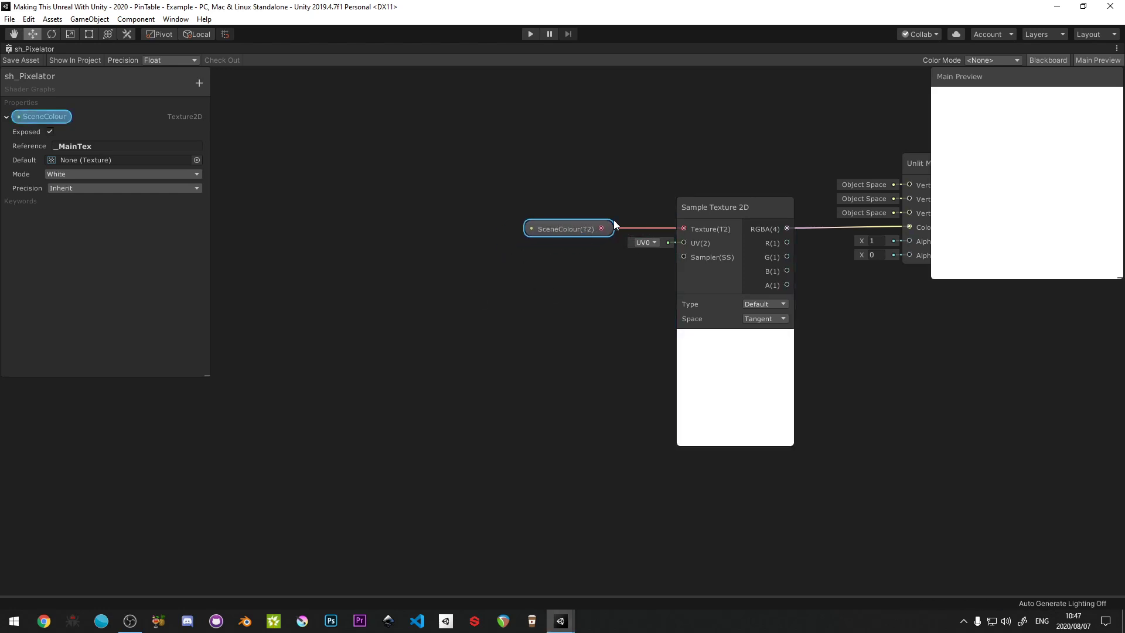
pyautogui.click(466, 283)
pyautogui.moveTo(566, 235)
pyautogui.mouseDown()
pyautogui.moveTo(609, 229)
pyautogui.moveTo(574, 232)
pyautogui.mouseUp()
pyautogui.click(531, 217)
pyautogui.click(521, 212)
pyautogui.click(538, 228)
pyautogui.click(603, 258)
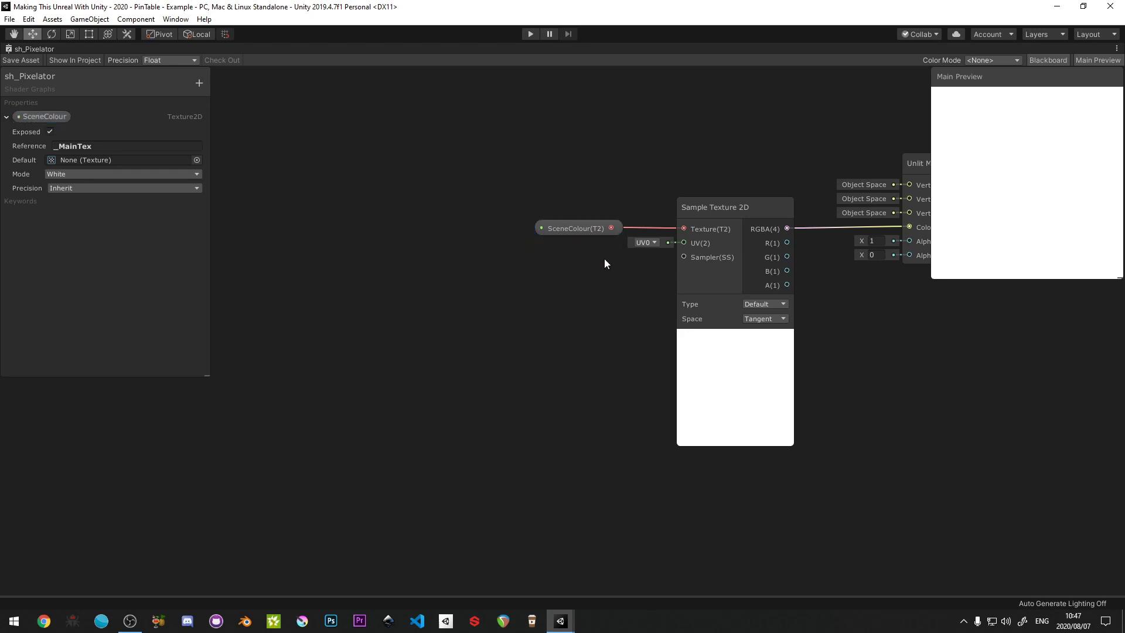
# Restore the full editor layout to check the Game view, and maximize the sh_Pixelator graph again.
pyautogui.moveTo(603, 258); pyautogui.dragTo(406, 233, button='middle')
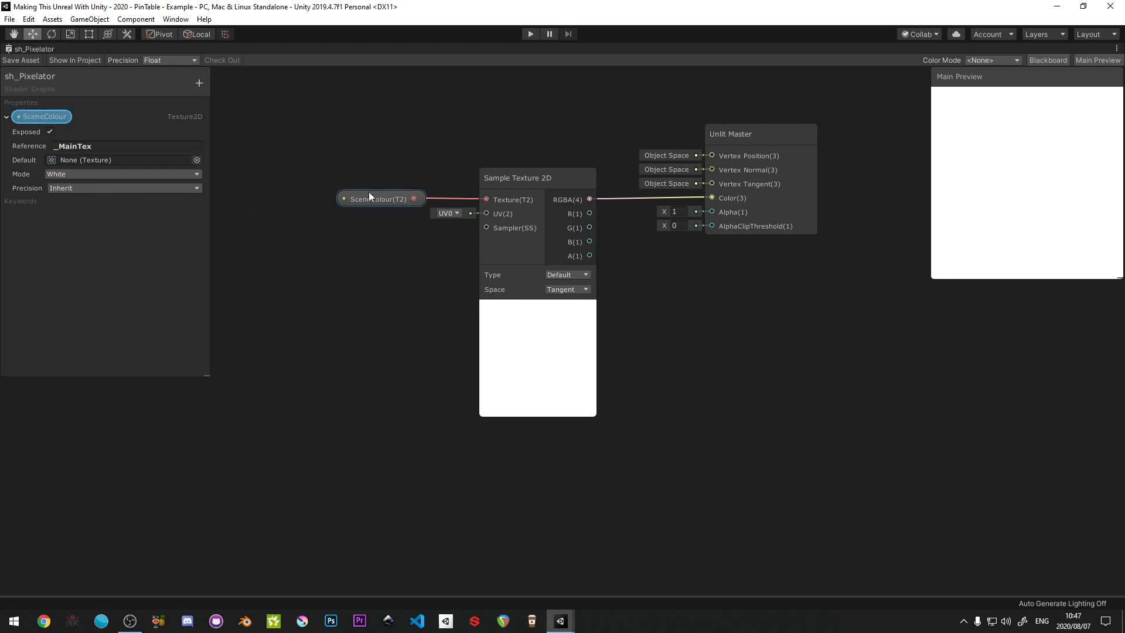
pyautogui.moveTo(388, 240); pyautogui.dragTo(483, 236, button='middle')
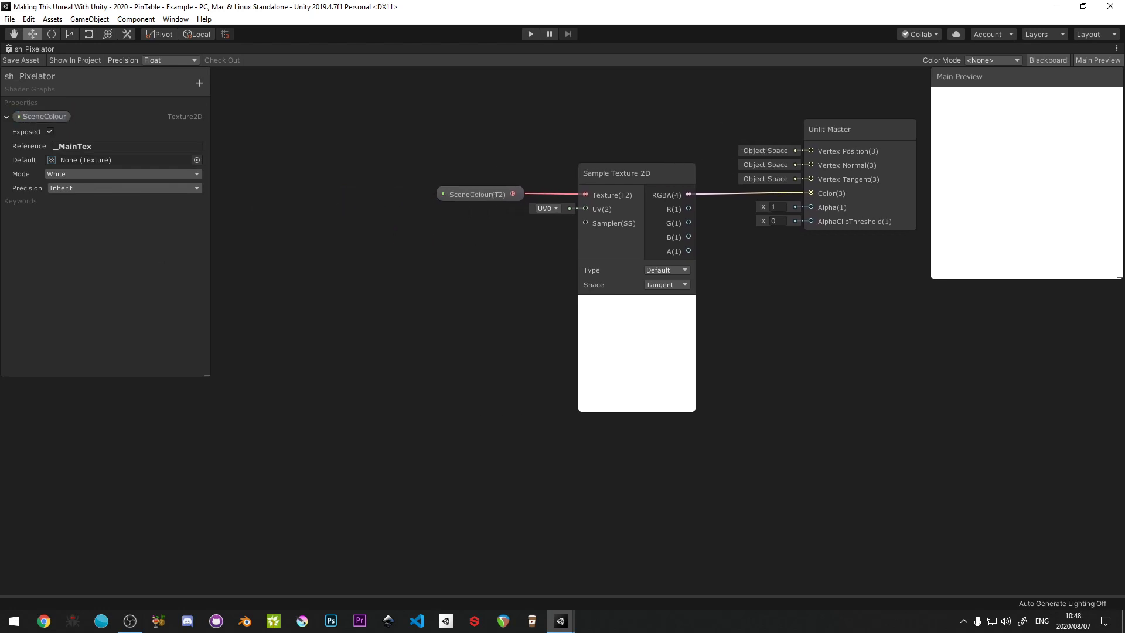
pyautogui.doubleClick(32, 50)
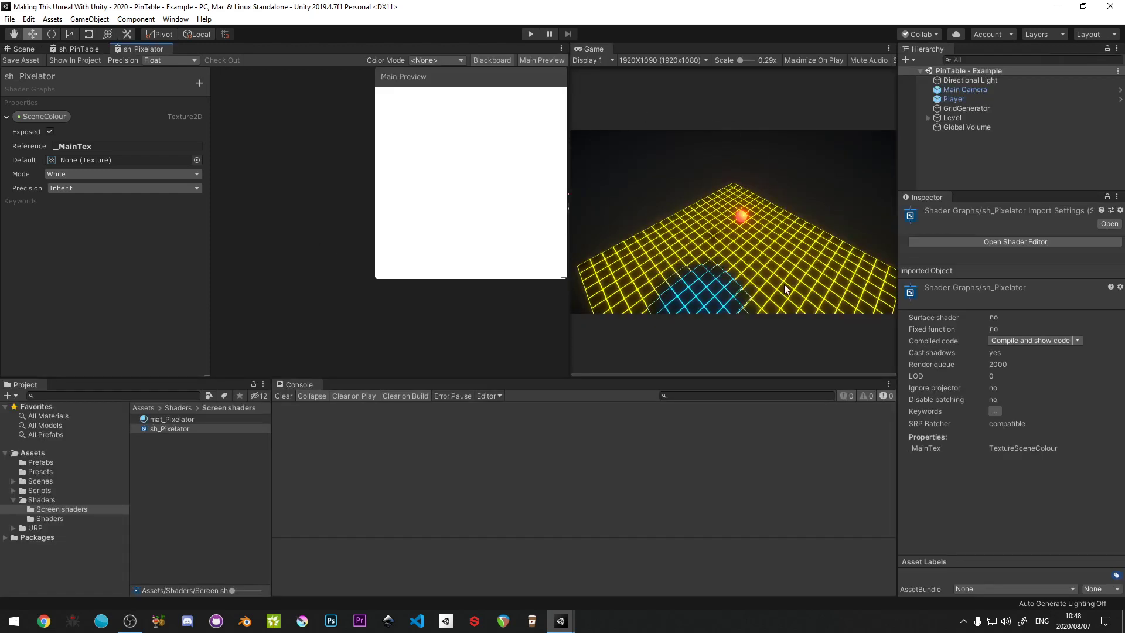
pyautogui.hotkey('shift', 'space')
# Add a Vector1 property named PixelateAmount with a default value of 128.
pyautogui.moveTo(489, 229); pyautogui.dragTo(615, 234, button='middle')
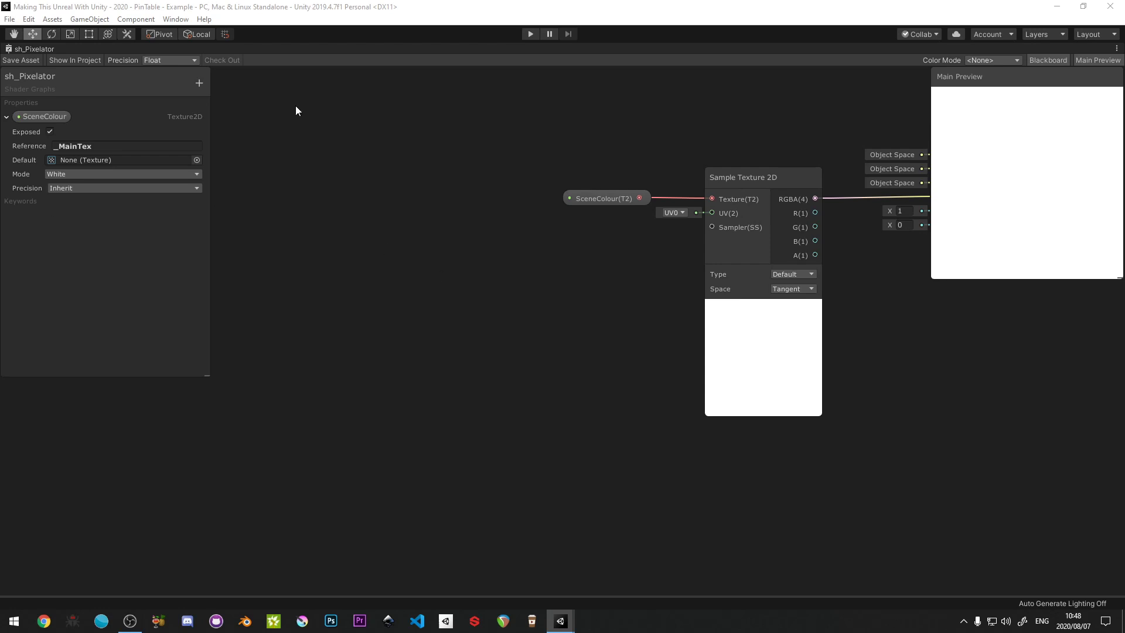
pyautogui.click(199, 83)
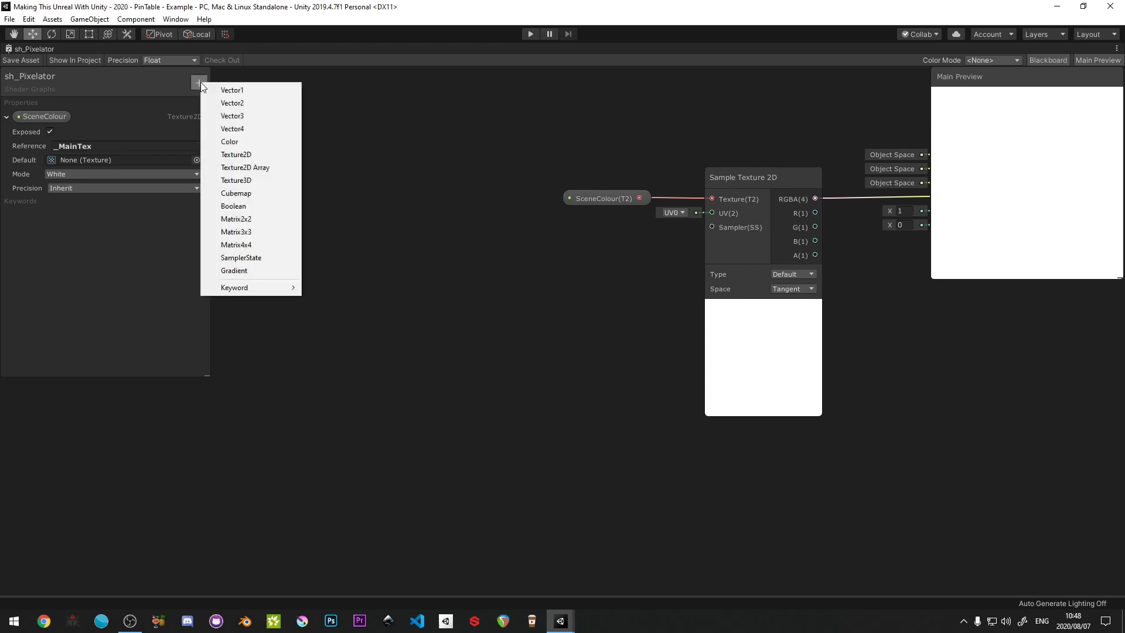
pyautogui.click(234, 91)
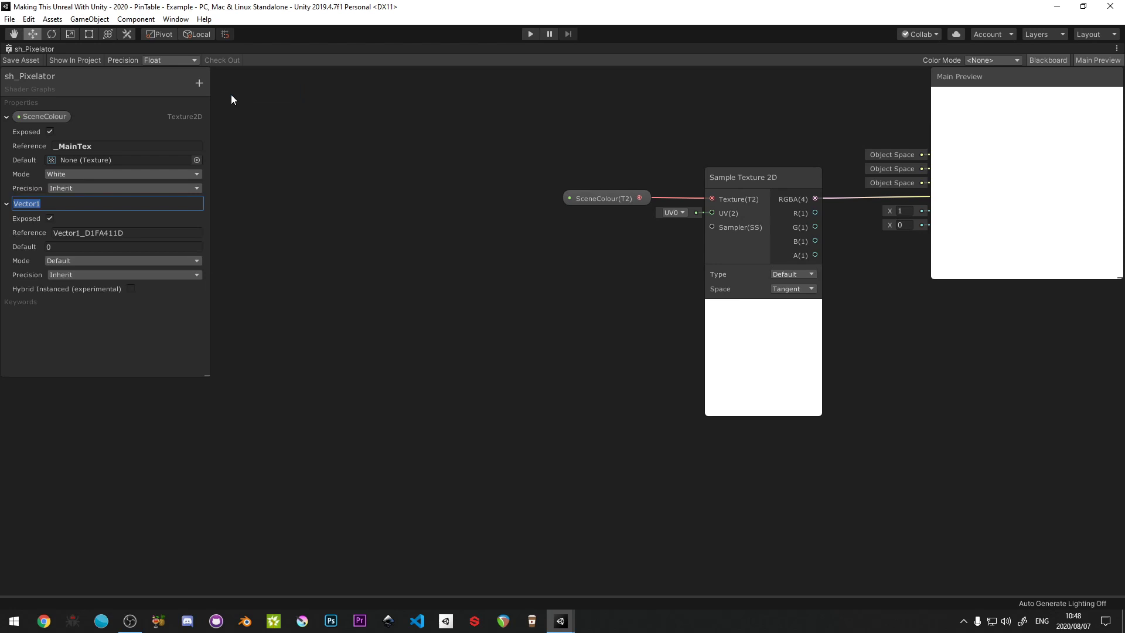
pyautogui.write('PixelateAmount')
pyautogui.press('Return')
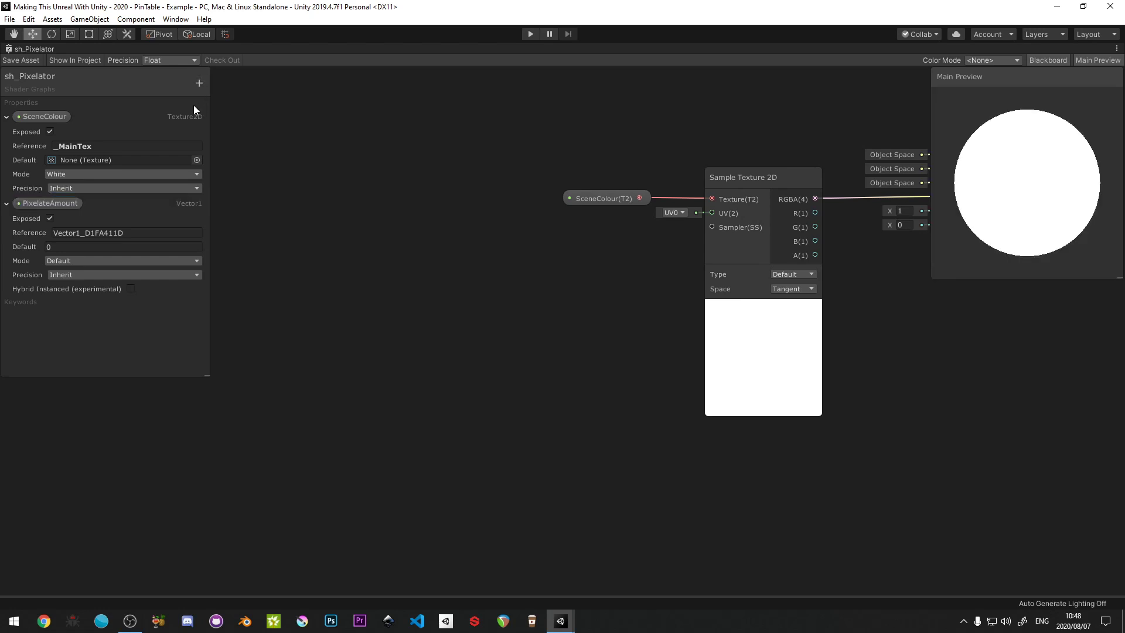
pyautogui.click(58, 246)
pyautogui.write('128')
pyautogui.press('Return')
# Add a Screen Position node in the empty graph area well before the SceneColour node.
pyautogui.moveTo(452, 382); pyautogui.dragTo(547, 386, button='middle')
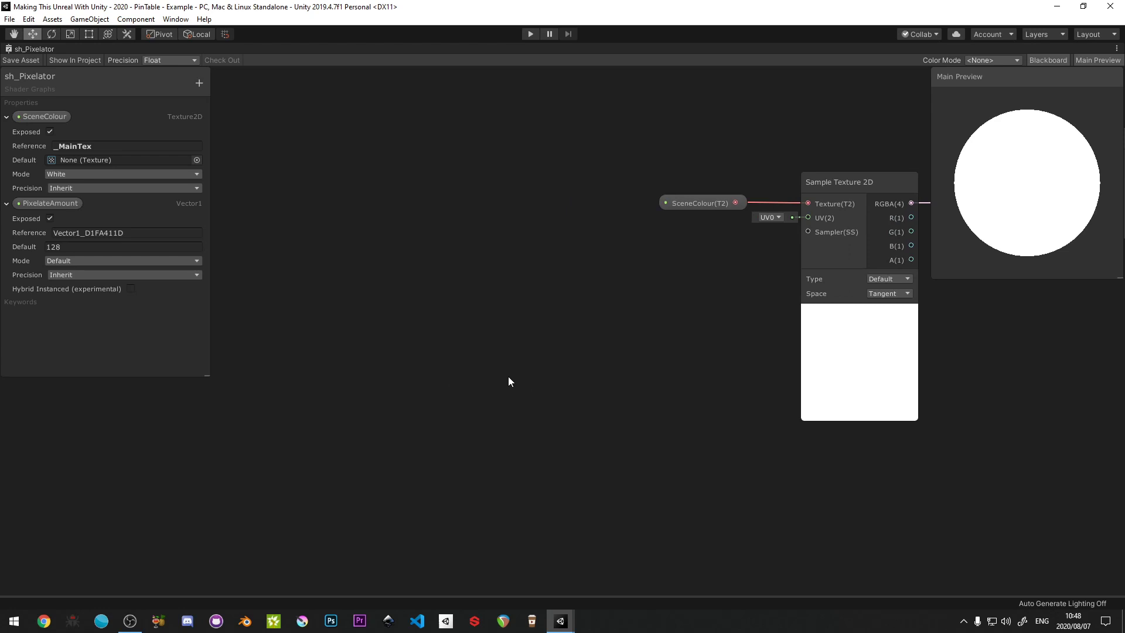
pyautogui.moveTo(388, 268); pyautogui.dragTo(454, 338, button='middle')
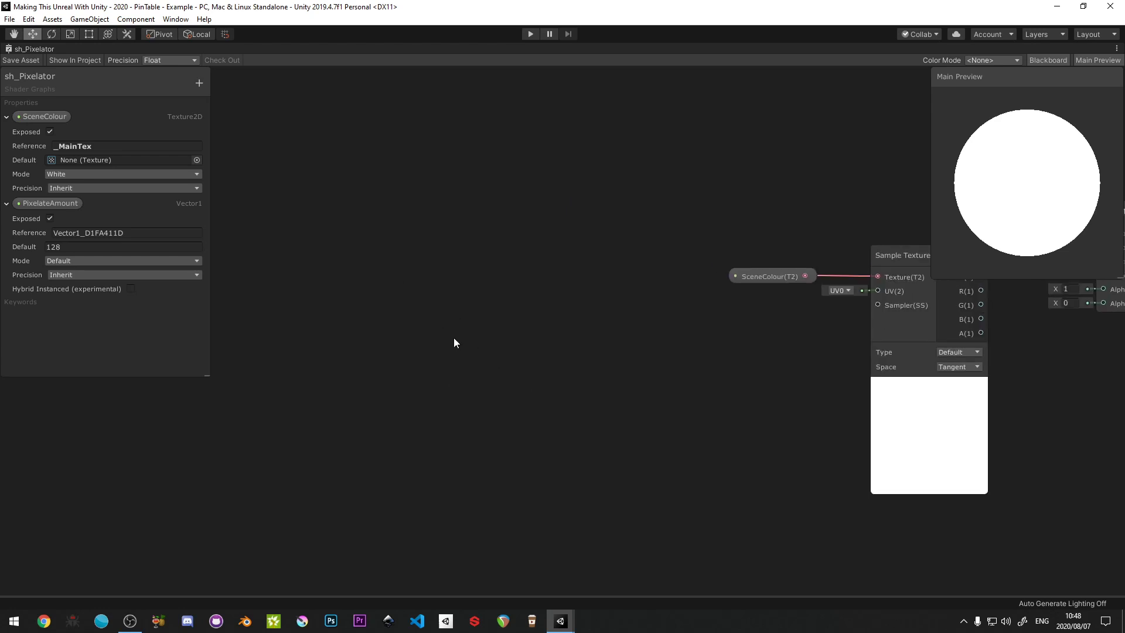
pyautogui.moveTo(371, 244); pyautogui.dragTo(392, 227, button='middle')
pyautogui.rightClick(320, 198)
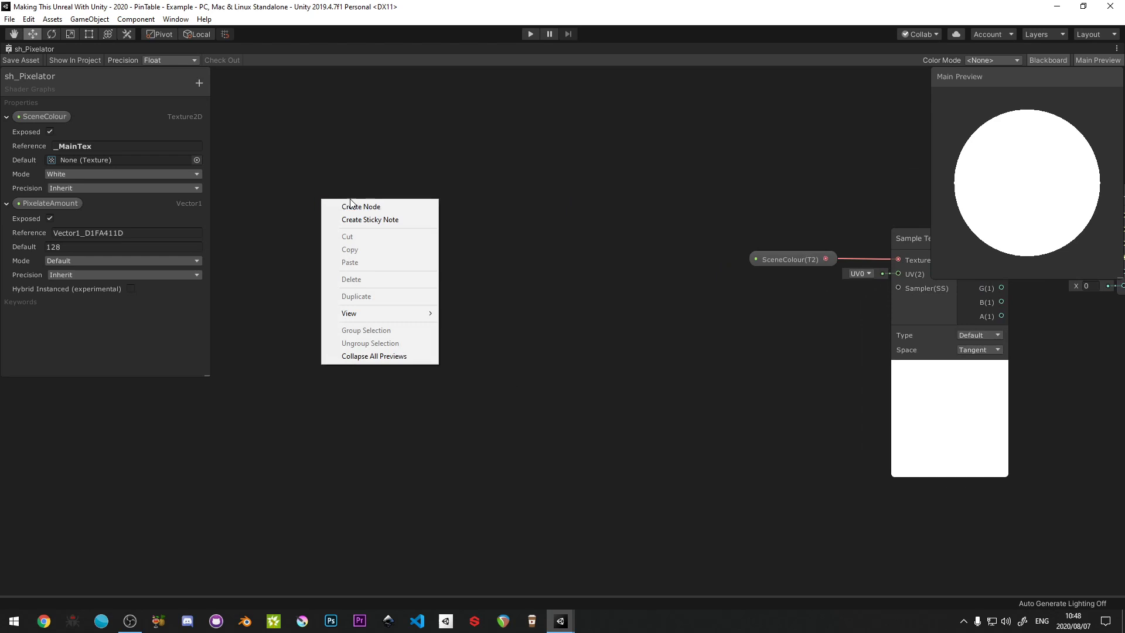
pyautogui.click(350, 204)
pyautogui.write('S')
pyautogui.press('BackSpace')
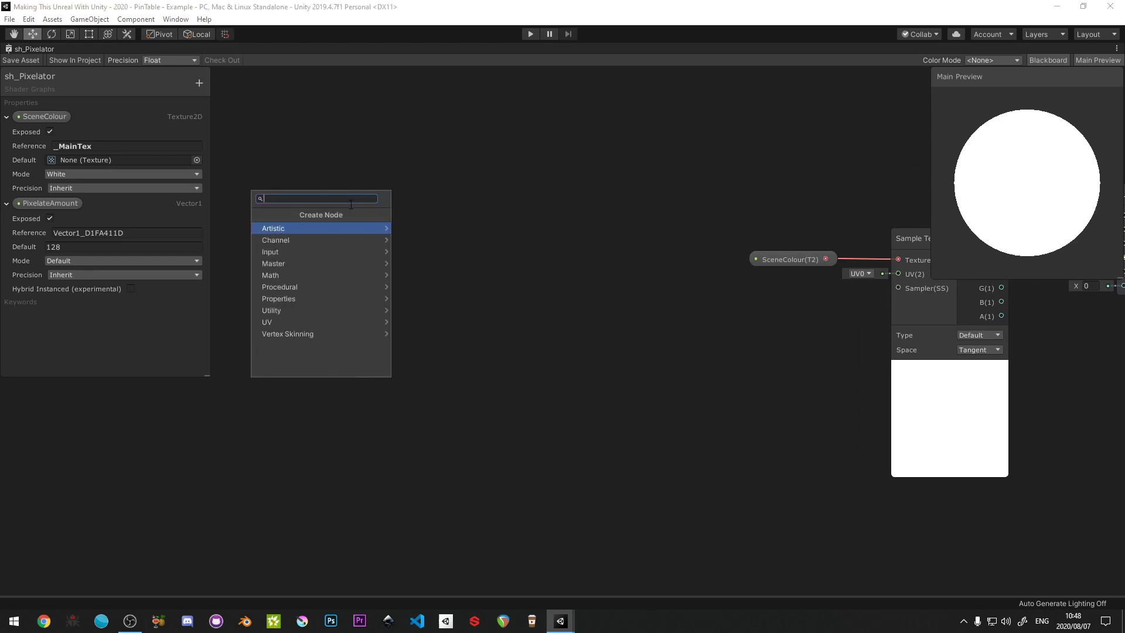
pyautogui.write('Screen')
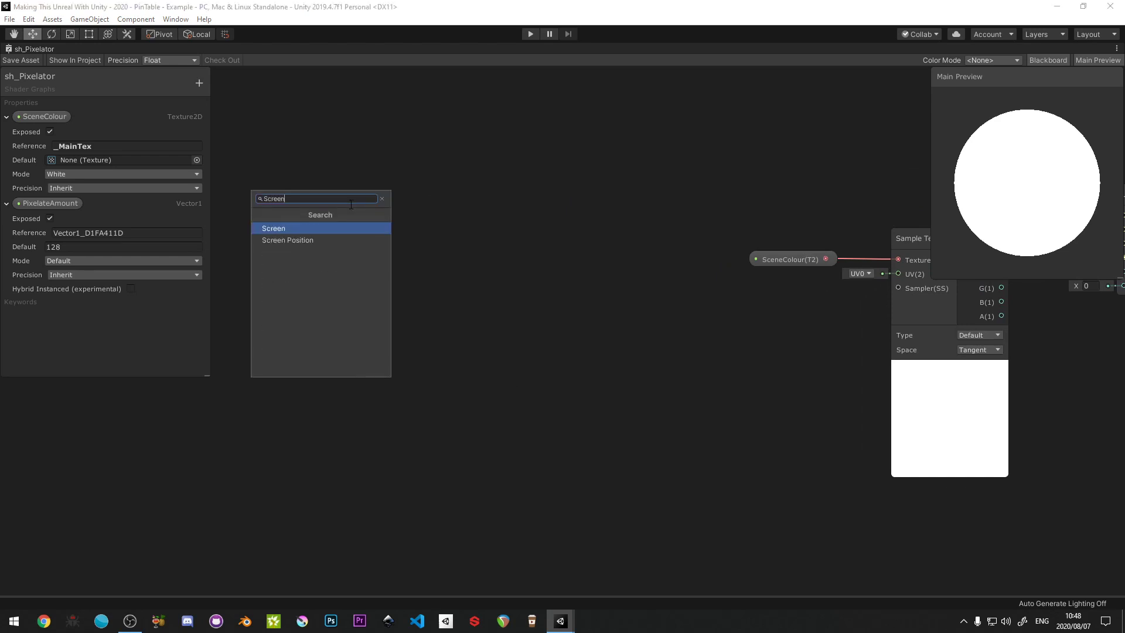
pyautogui.click(268, 240)
pyautogui.moveTo(398, 219); pyautogui.dragTo(313, 190)
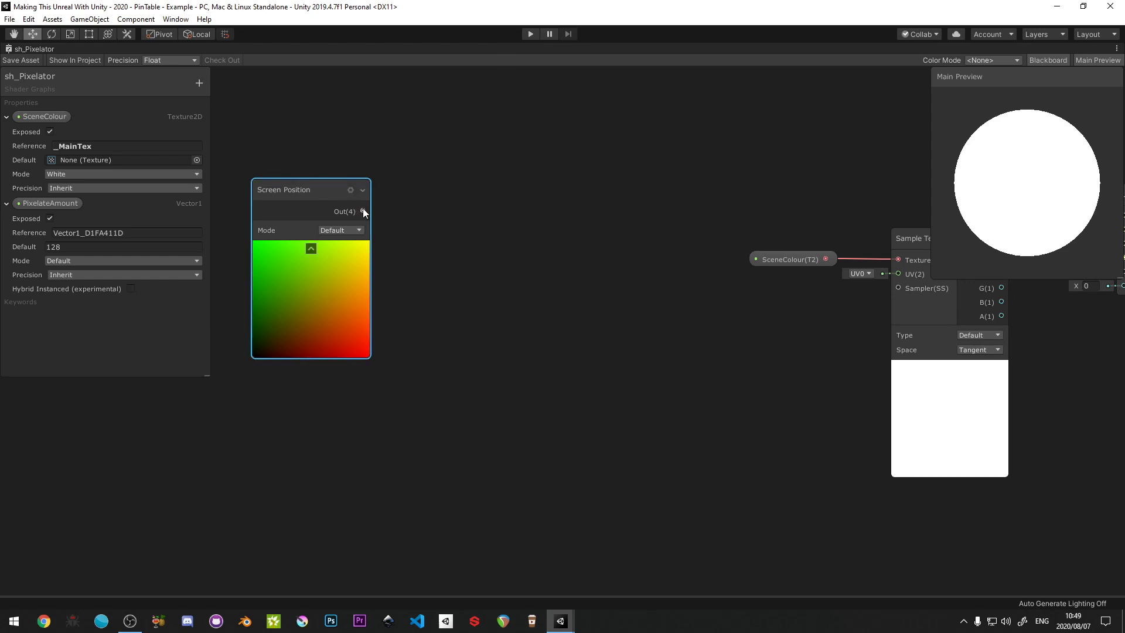
# Add a Split node fed by the Screen Position output and line it up beside that node.
pyautogui.moveTo(362, 211); pyautogui.dragTo(433, 209)
pyautogui.write('split')
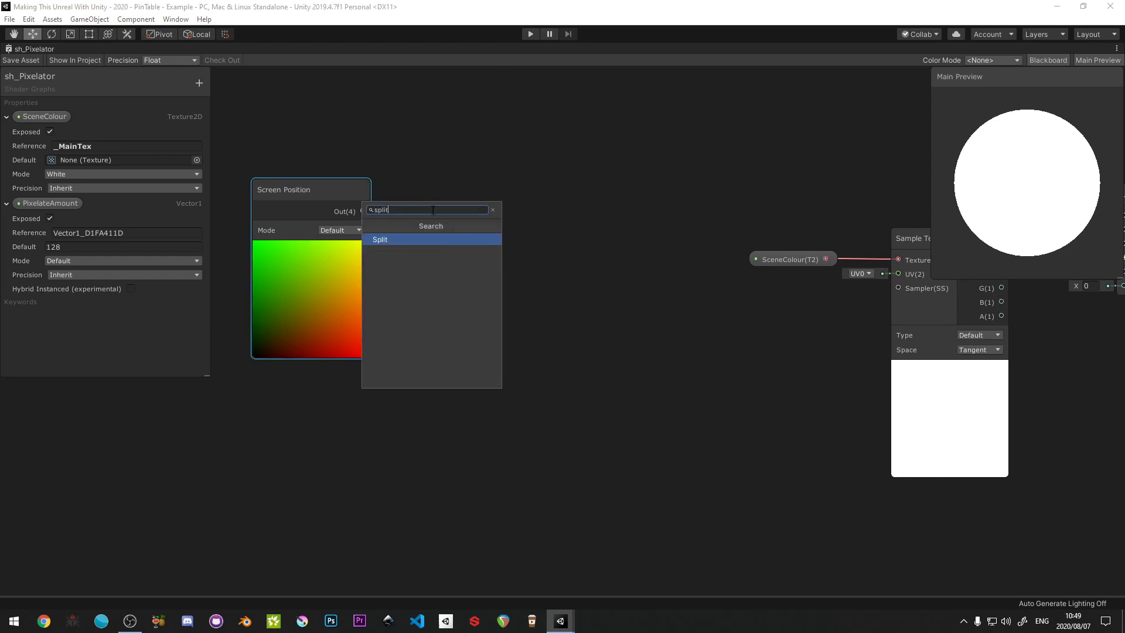
pyautogui.click(433, 241)
pyautogui.moveTo(442, 204); pyautogui.dragTo(424, 194)
# Add a Combine node after Split, connecting Split's R and G outputs to Combine's R and G inputs.
pyautogui.moveTo(283, 161); pyautogui.dragTo(475, 205)
pyautogui.write('combine')
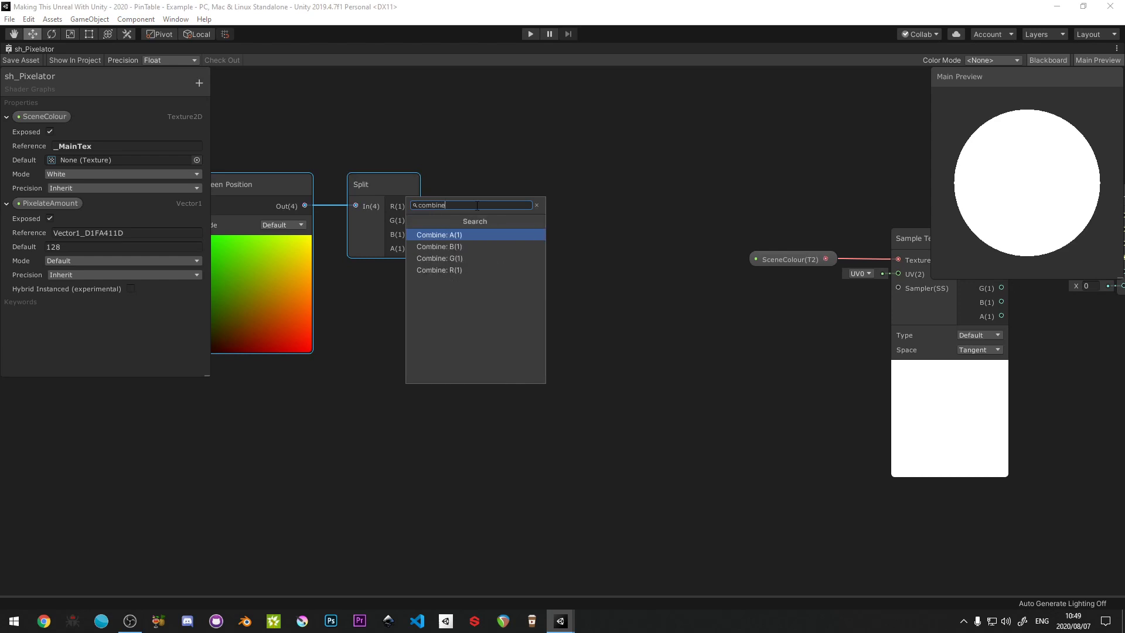
pyautogui.click(445, 270)
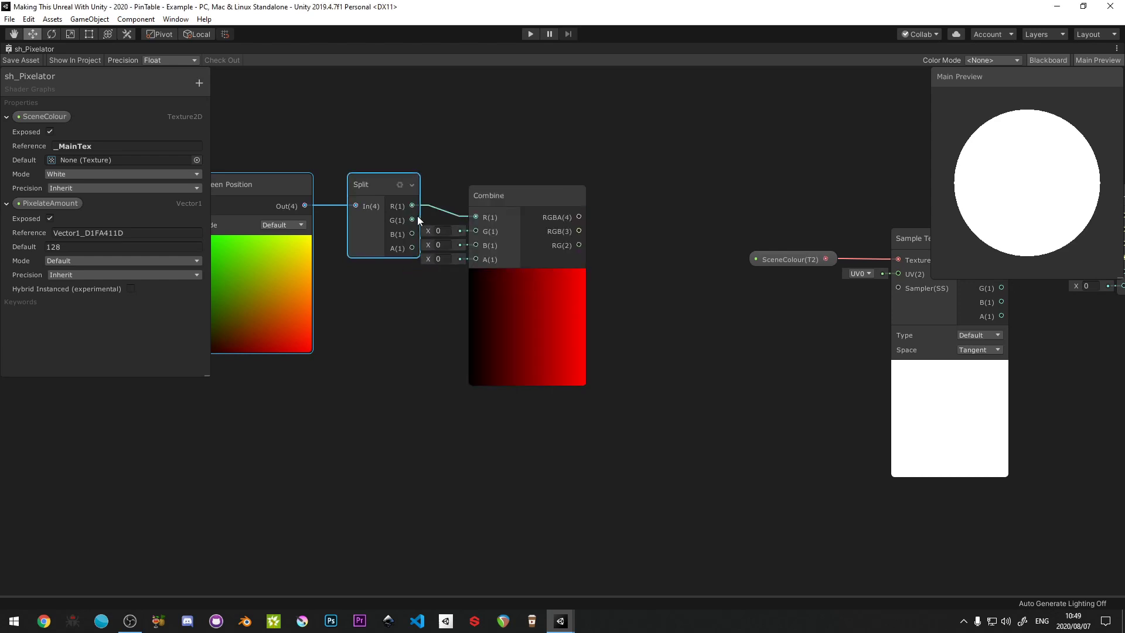
pyautogui.moveTo(413, 219); pyautogui.dragTo(476, 230)
pyautogui.moveTo(525, 198); pyautogui.dragTo(530, 190)
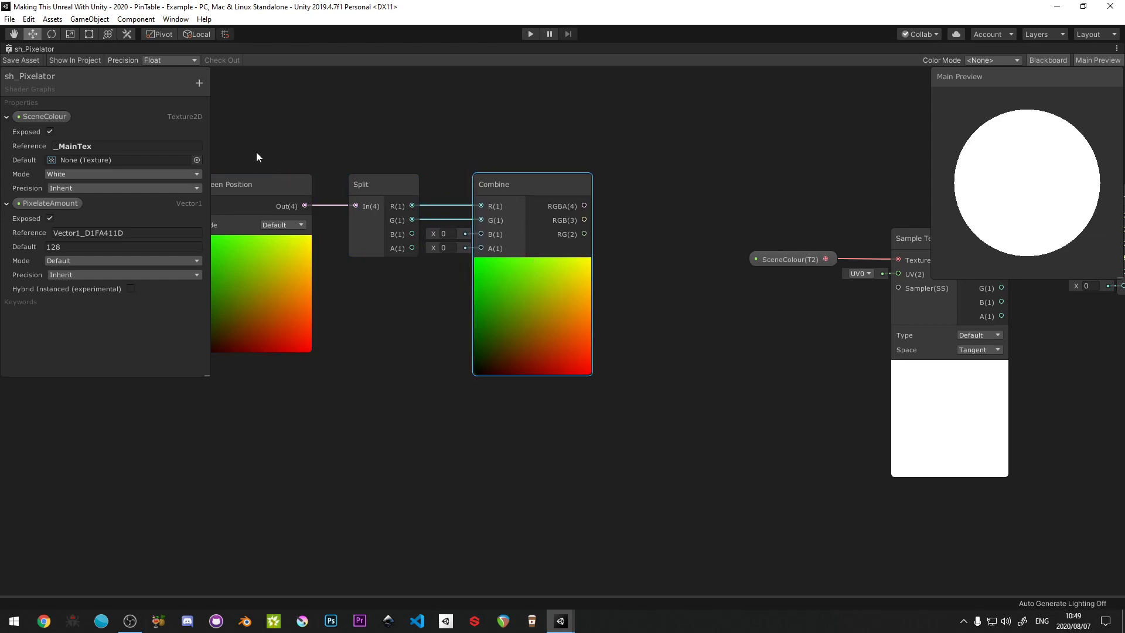
# Shift the existing chain back and add a Multiply node with Combine's RG output connected to its A input.
pyautogui.moveTo(256, 153); pyautogui.dragTo(549, 275)
pyautogui.moveTo(537, 199); pyautogui.dragTo(370, 192)
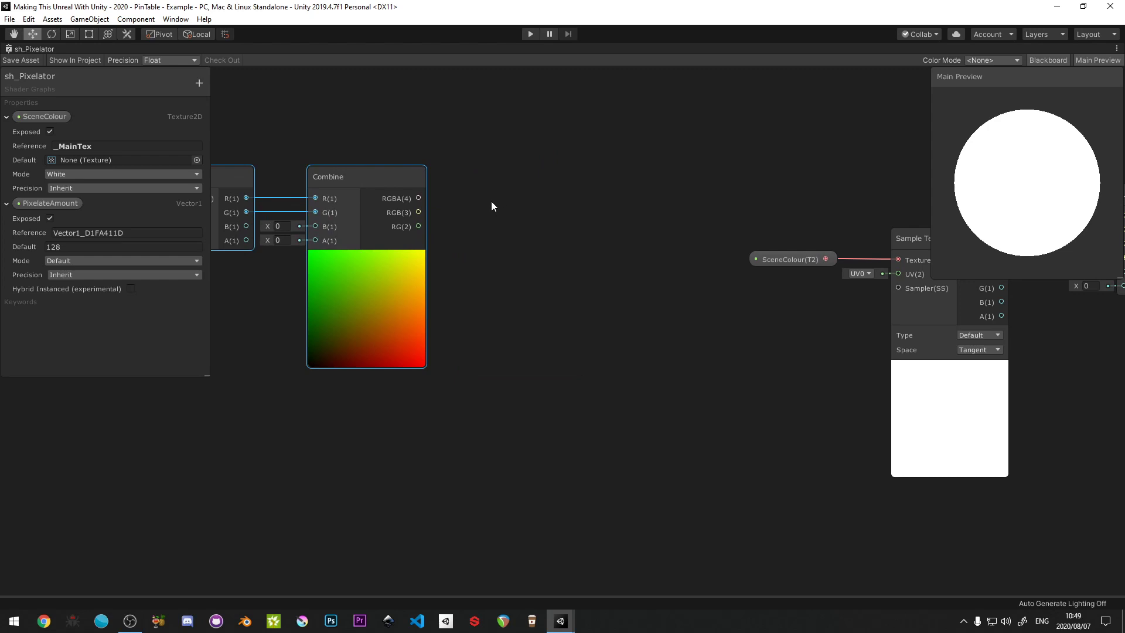
pyautogui.moveTo(419, 226); pyautogui.dragTo(540, 226)
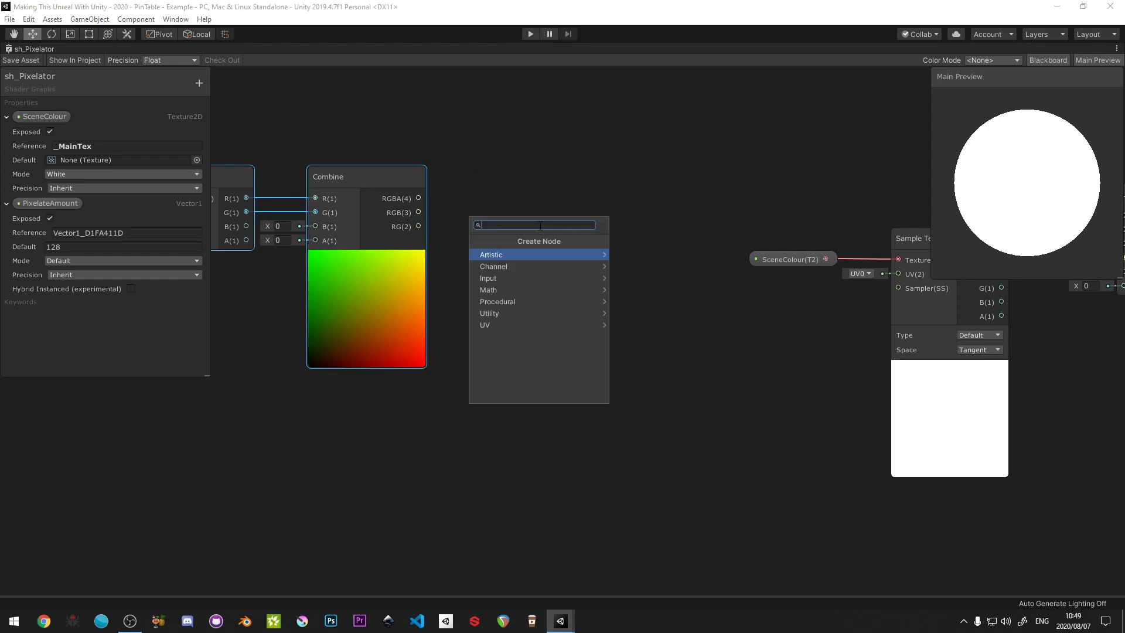
pyautogui.write('mul')
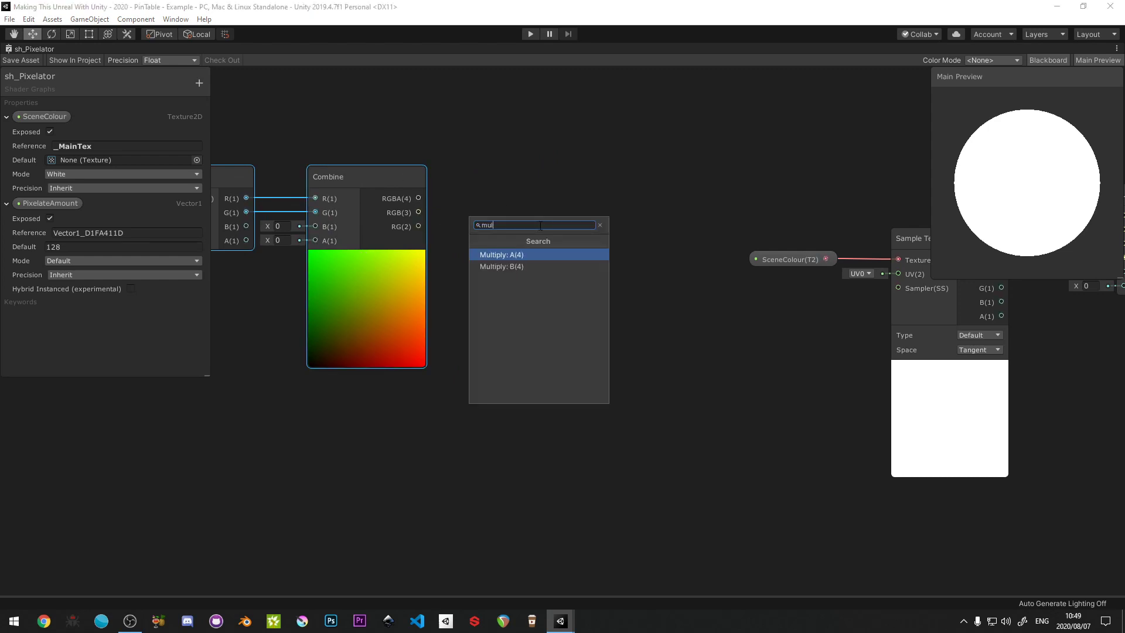
pyautogui.click(530, 254)
pyautogui.moveTo(554, 219); pyautogui.dragTo(540, 206)
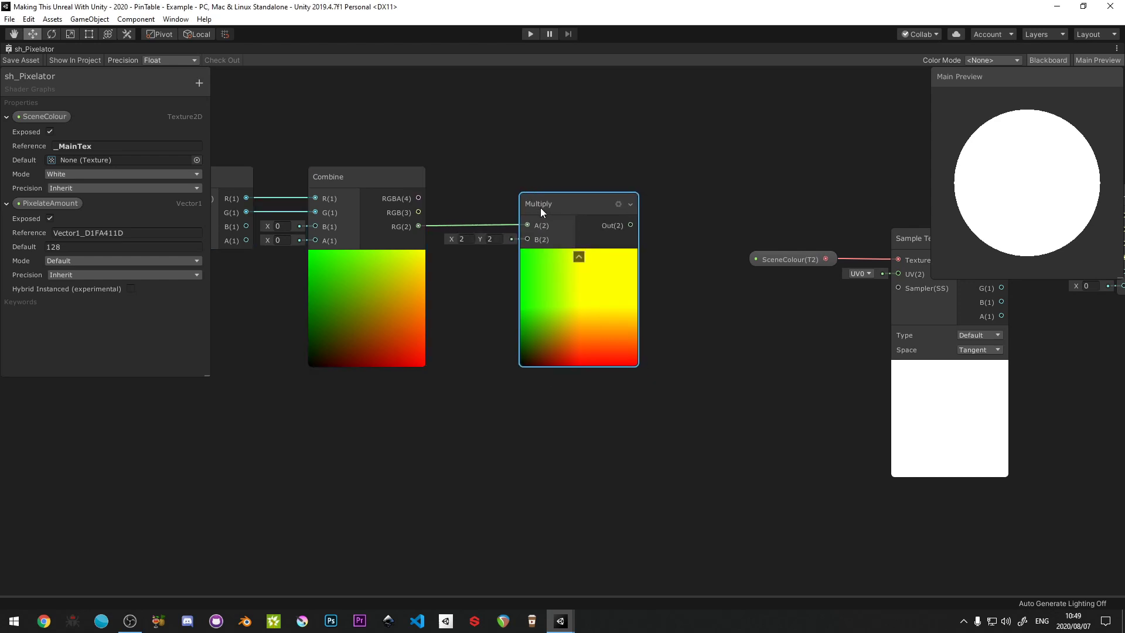
# Place the PixelateAmount property below the Combine node and connect it to a new Floor node.
pyautogui.moveTo(442, 316); pyautogui.dragTo(478, 308, button='middle')
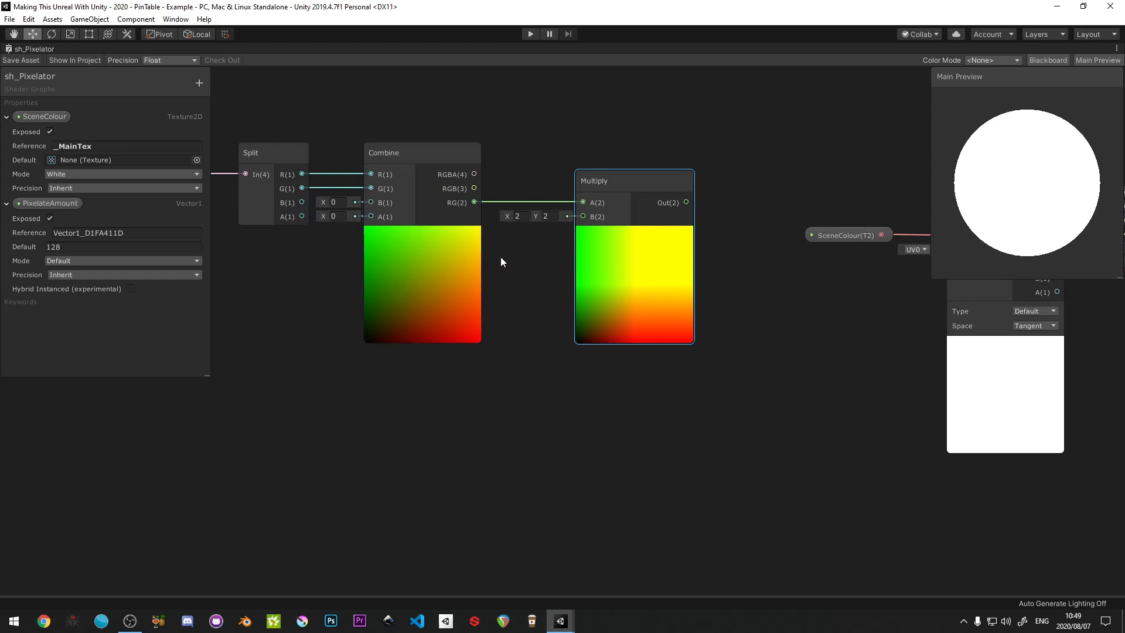
pyautogui.moveTo(36, 206); pyautogui.dragTo(366, 352)
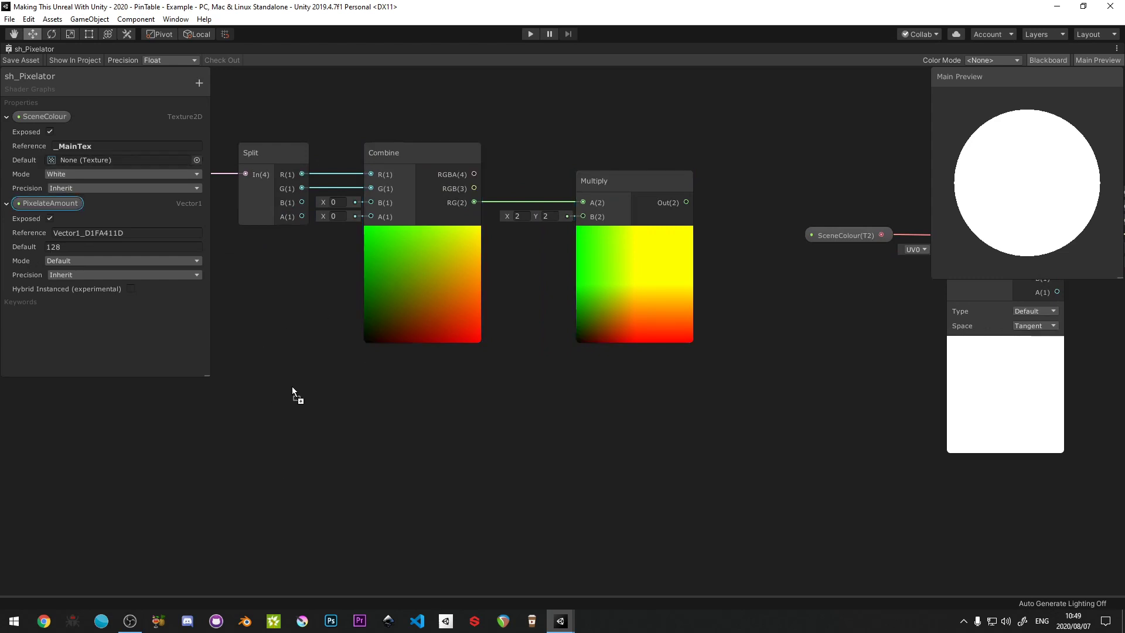
pyautogui.moveTo(291, 391)
pyautogui.mouseDown()
pyautogui.moveTo(341, 406)
pyautogui.moveTo(331, 416)
pyautogui.moveTo(303, 399)
pyautogui.mouseUp()
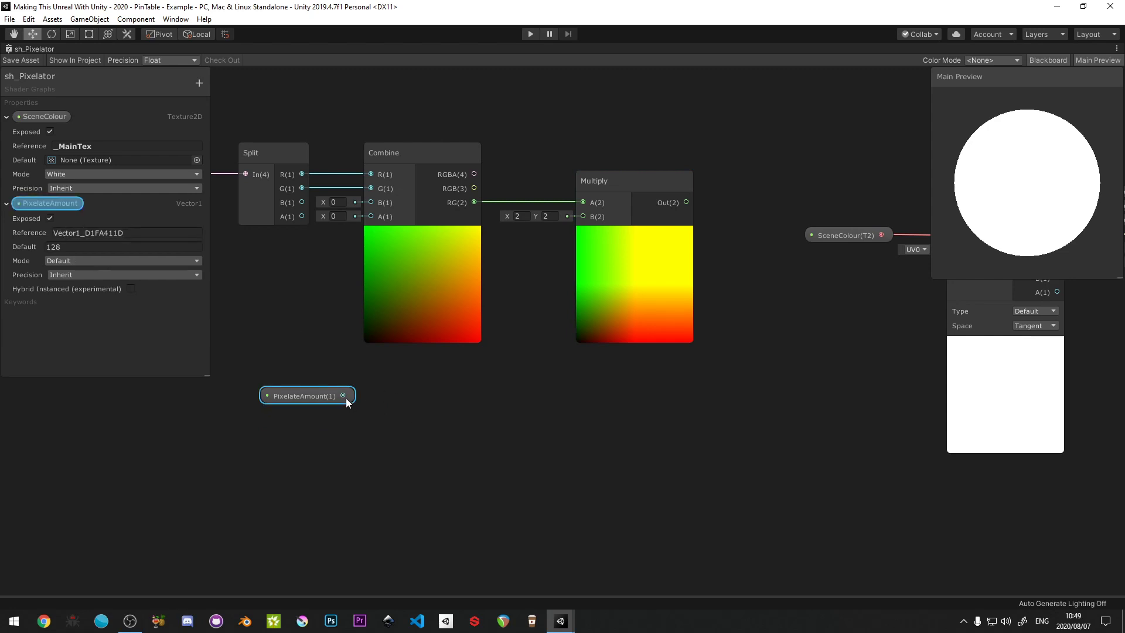
pyautogui.moveTo(345, 397); pyautogui.dragTo(373, 396)
pyautogui.write('floor')
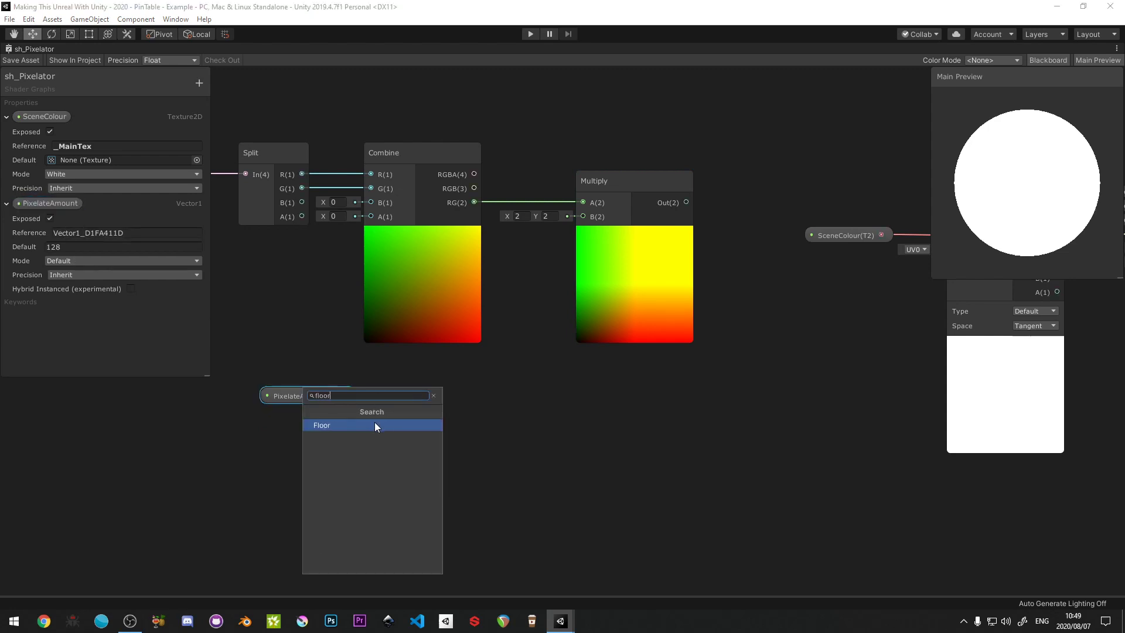
pyautogui.click(374, 424)
pyautogui.moveTo(394, 392); pyautogui.dragTo(404, 381)
# Reposition the PixelateAmount and Floor nodes beneath Combine, leaving more space between the two.
pyautogui.moveTo(305, 355); pyautogui.dragTo(414, 439)
pyautogui.moveTo(425, 377); pyautogui.dragTo(412, 389)
pyautogui.click(351, 366)
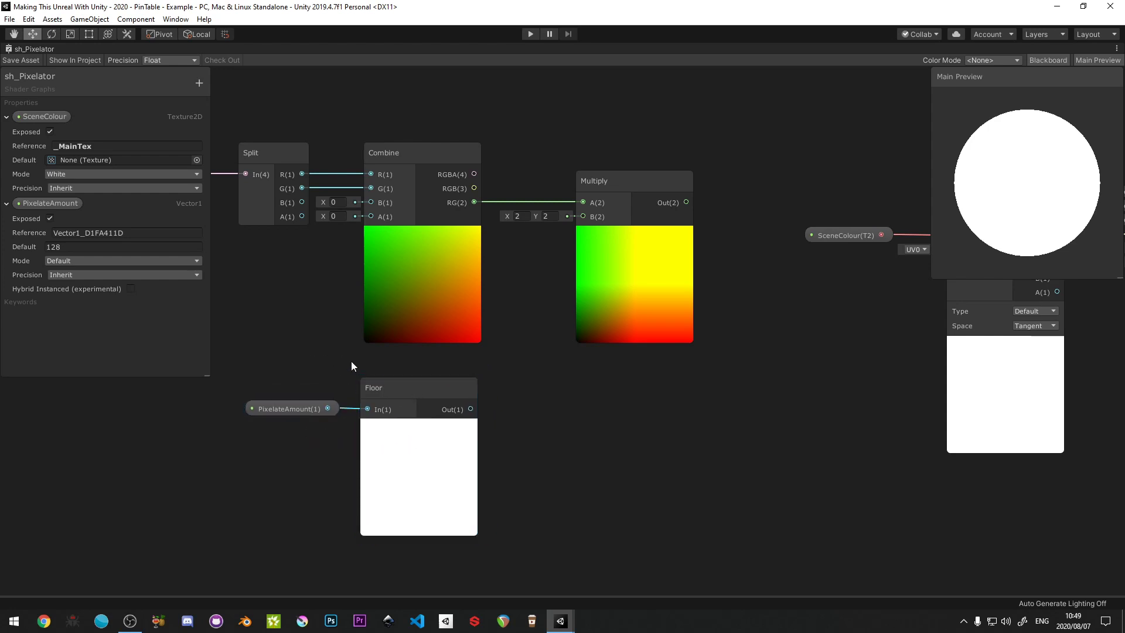
pyautogui.moveTo(308, 415); pyautogui.dragTo(295, 404)
pyautogui.click(354, 371)
pyautogui.click(306, 411)
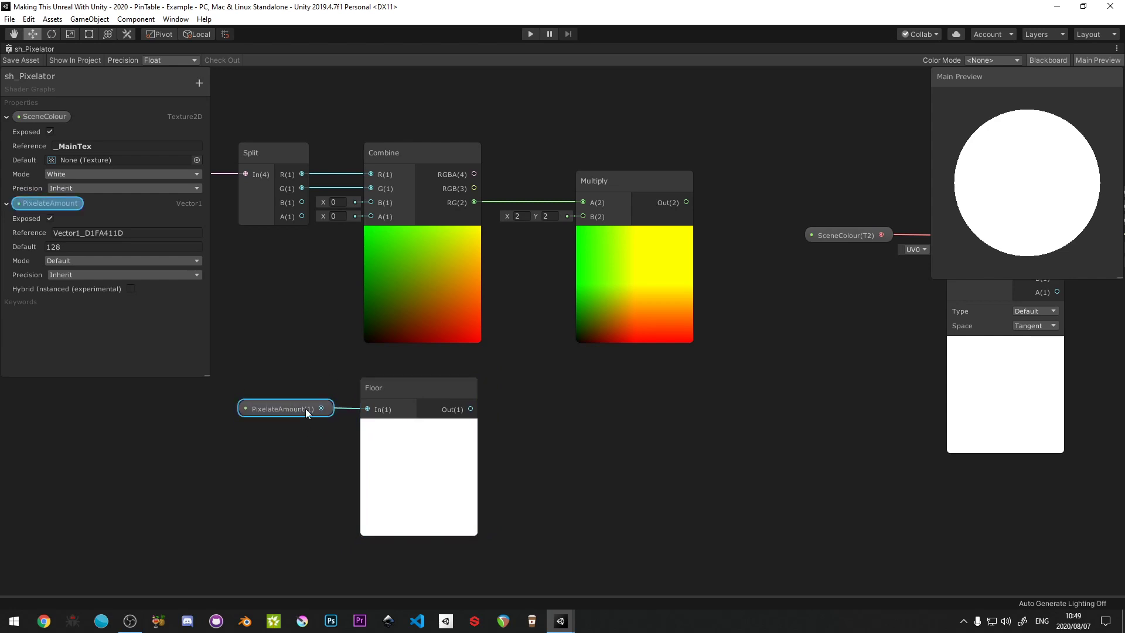
pyautogui.click(394, 381)
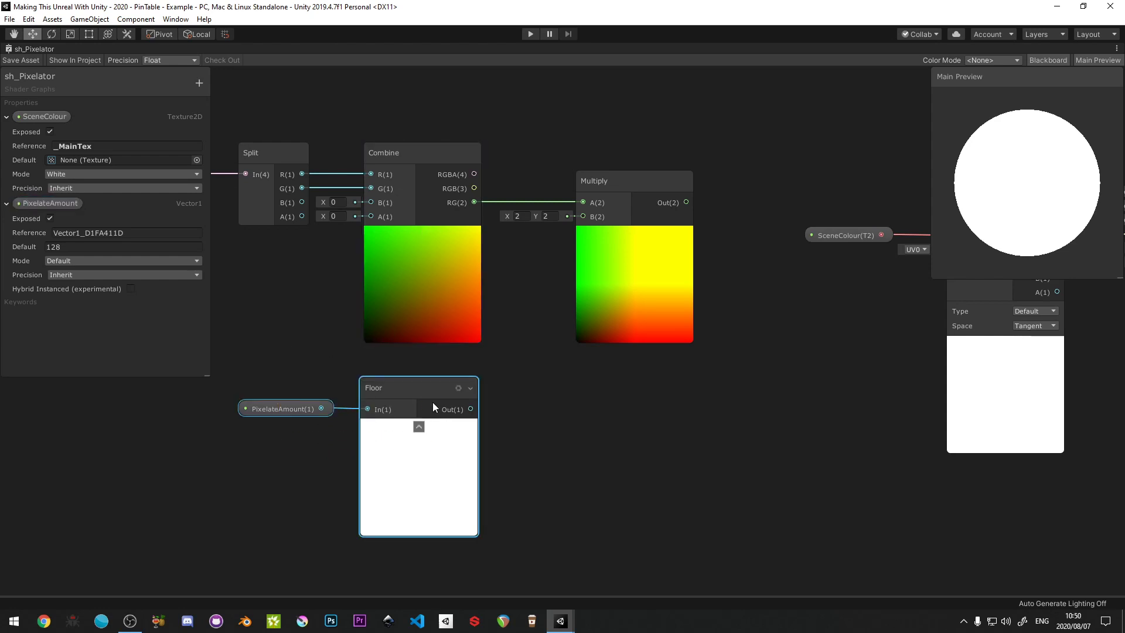
# Connect the Floor output to Multiply's B input and align the PixelateAmount and Floor pair under Combine.
pyautogui.moveTo(427, 391); pyautogui.dragTo(583, 217)
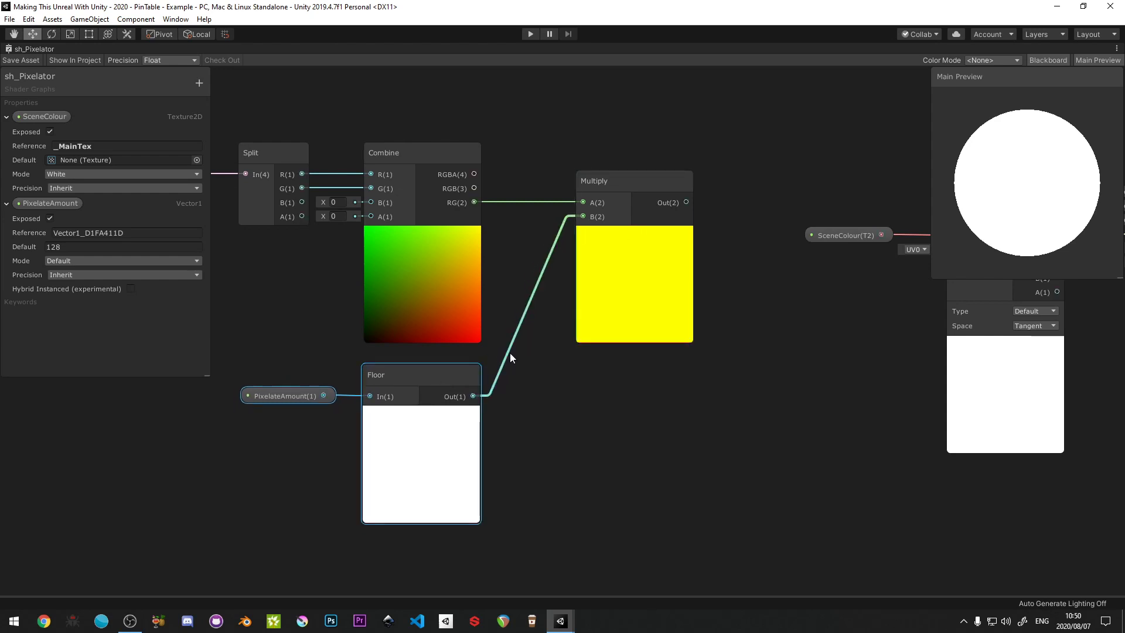
pyautogui.click(543, 417)
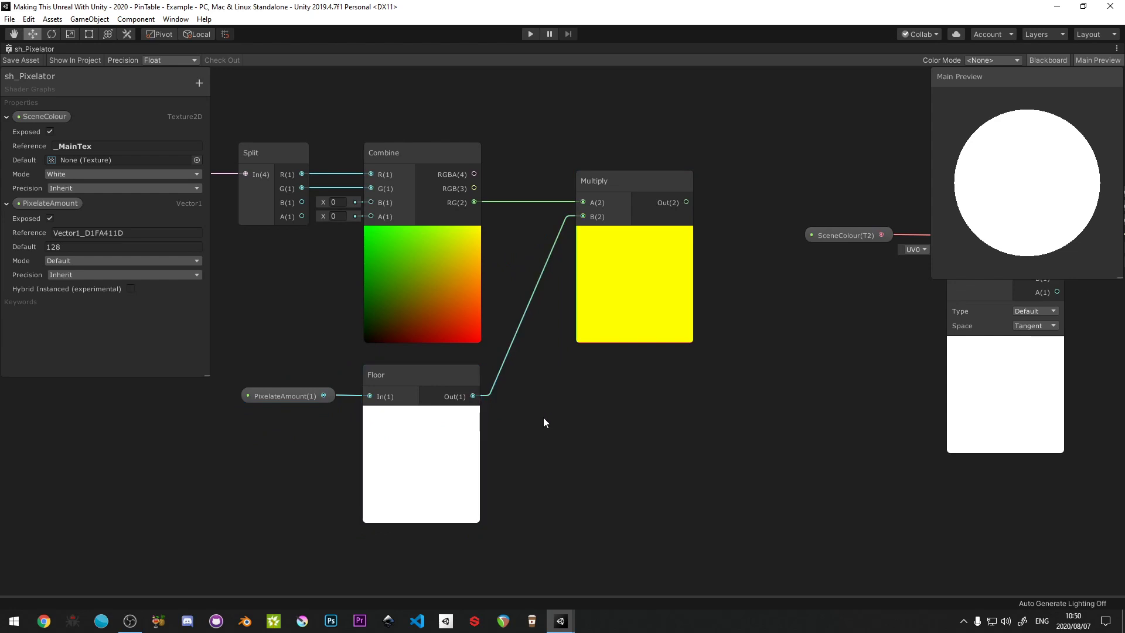
pyautogui.moveTo(271, 360); pyautogui.dragTo(418, 365)
pyautogui.keyDown('shift'); pyautogui.click(449, 204); pyautogui.keyUp('shift')
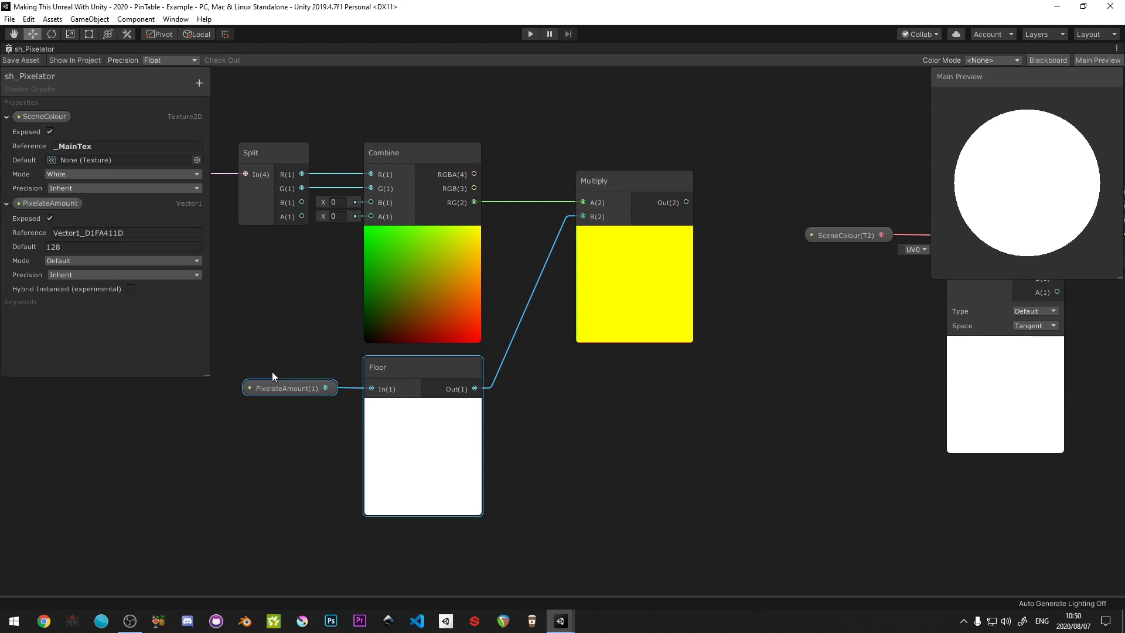
# Move the whole chain from Screen Position to Multiply farther away from the SceneColour node to free up space.
pyautogui.scroll(-3, 504, 387)
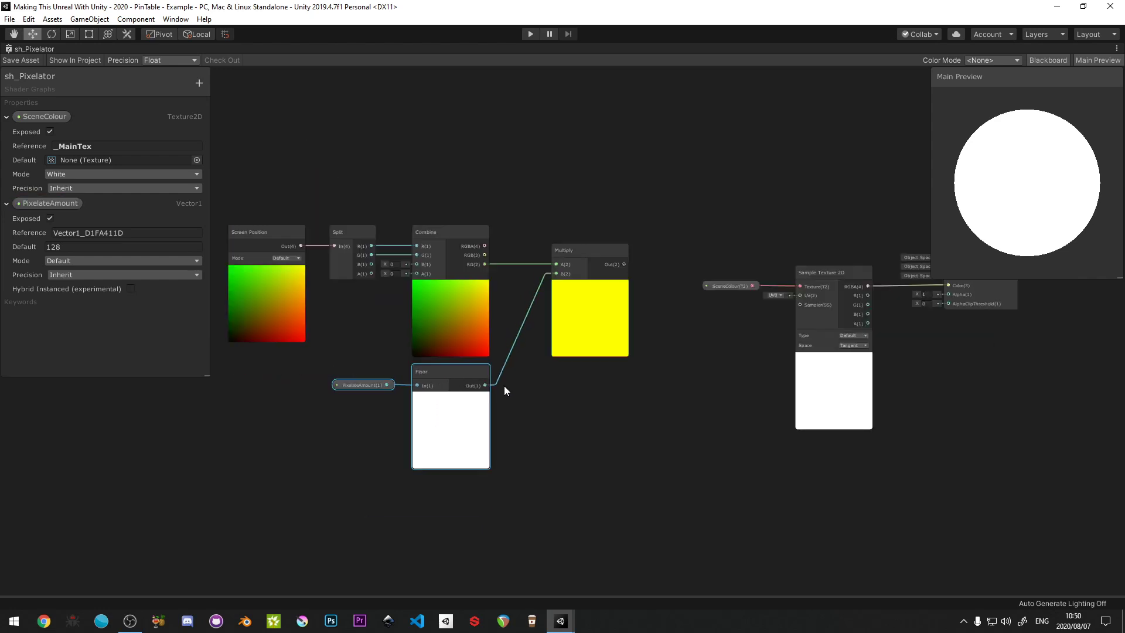
pyautogui.scroll(3, 536, 363)
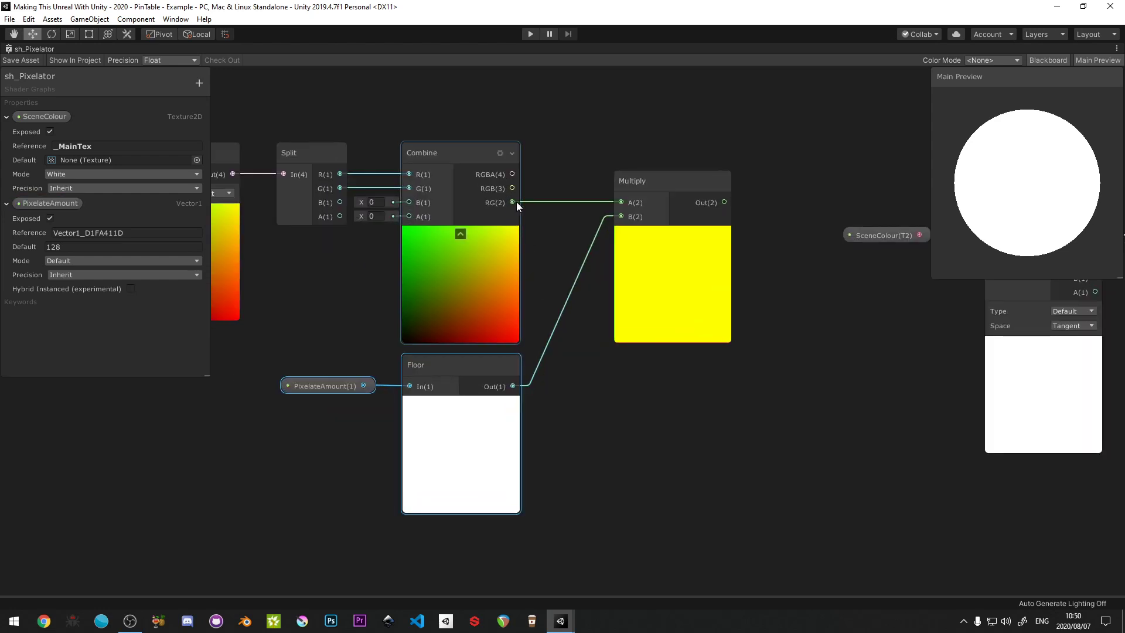
pyautogui.moveTo(511, 201)
pyautogui.mouseDown()
pyautogui.moveTo(594, 197)
pyautogui.moveTo(512, 193)
pyautogui.mouseUp()
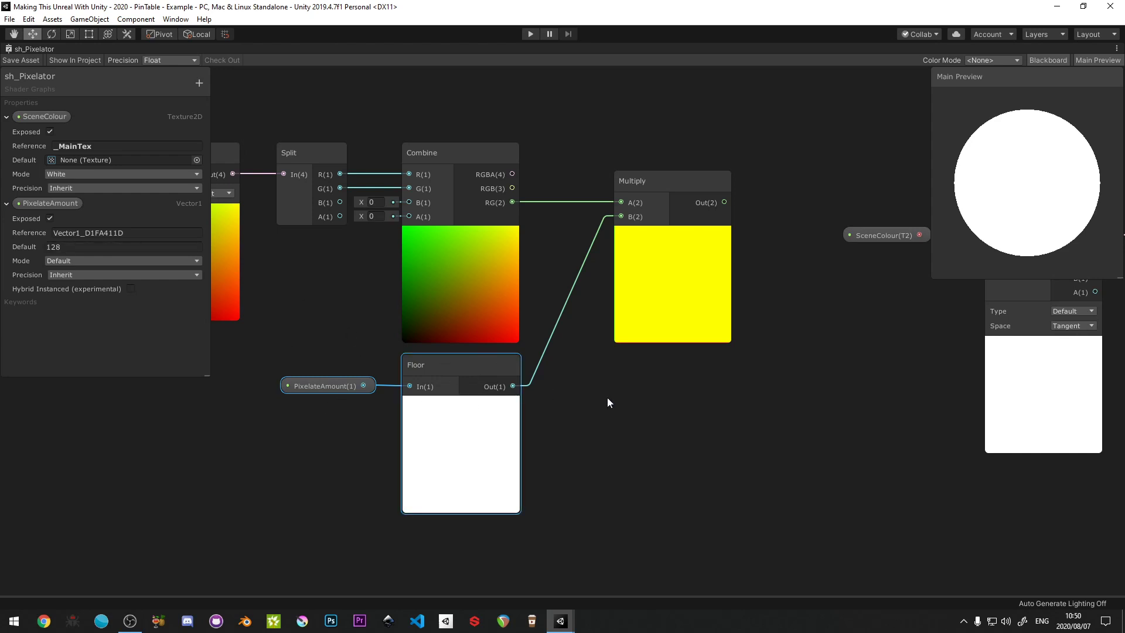
pyautogui.moveTo(608, 397); pyautogui.dragTo(522, 372, button='middle')
pyautogui.scroll(-3, 523, 371)
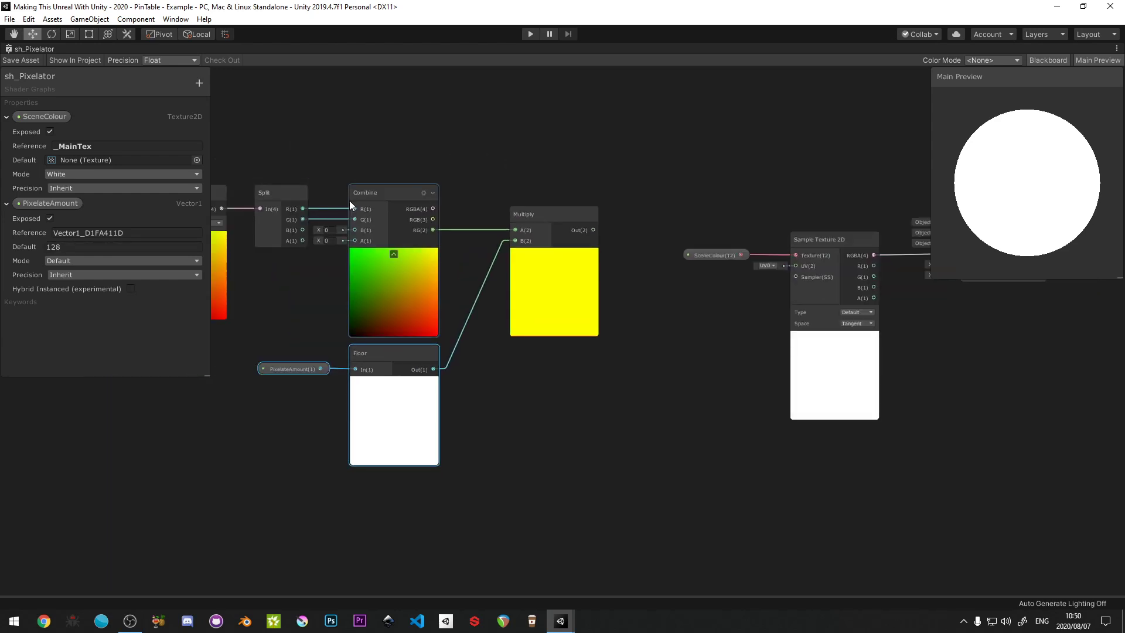
pyautogui.moveTo(247, 168); pyautogui.dragTo(432, 187, button='middle')
pyautogui.moveTo(289, 158); pyautogui.dragTo(748, 503)
pyautogui.moveTo(720, 227); pyautogui.dragTo(461, 217)
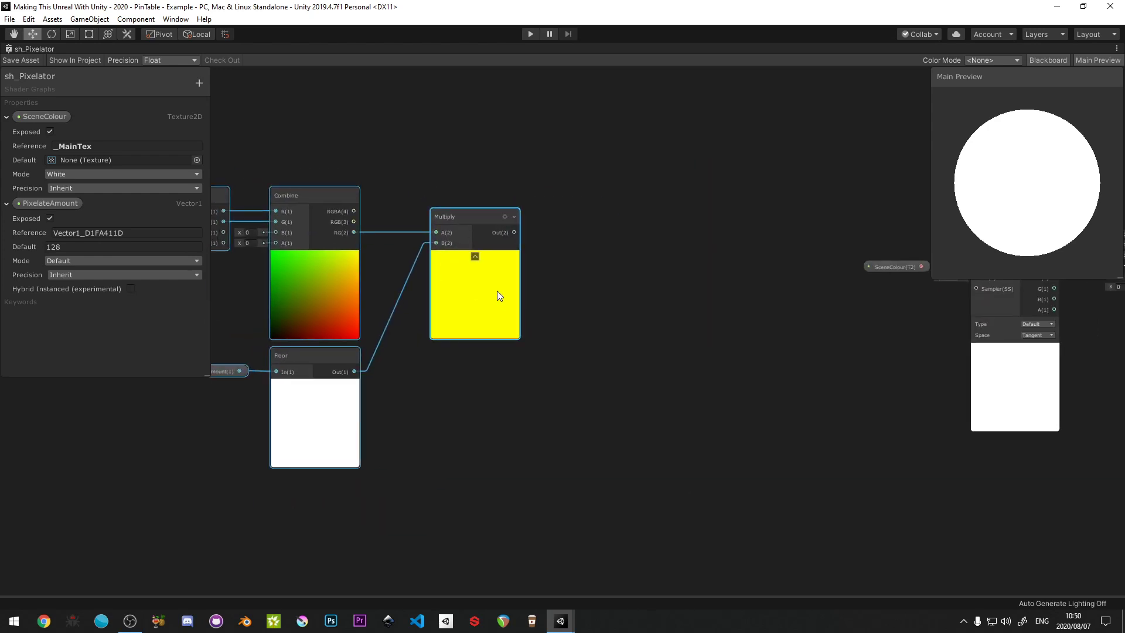
pyautogui.click(588, 401)
# Duplicate the Floor node, place the copy after Multiply, and connect Multiply's output to its input.
pyautogui.scroll(2, 468, 367)
pyautogui.click(287, 354)
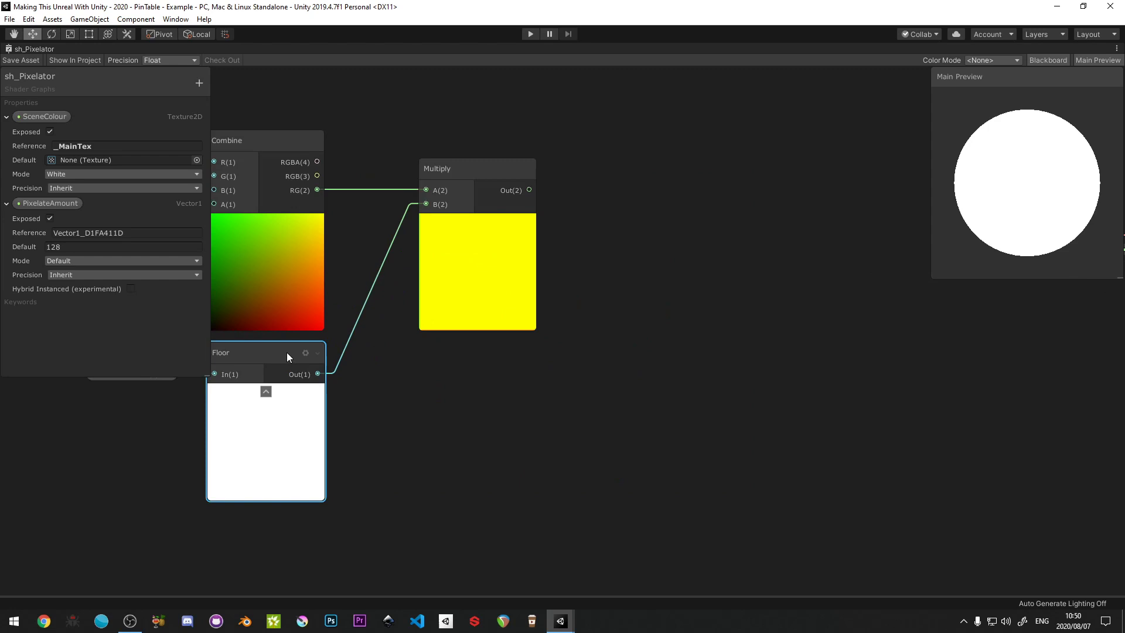
pyautogui.hotkey('ctrl', 'd')
pyautogui.moveTo(287, 359); pyautogui.dragTo(648, 170)
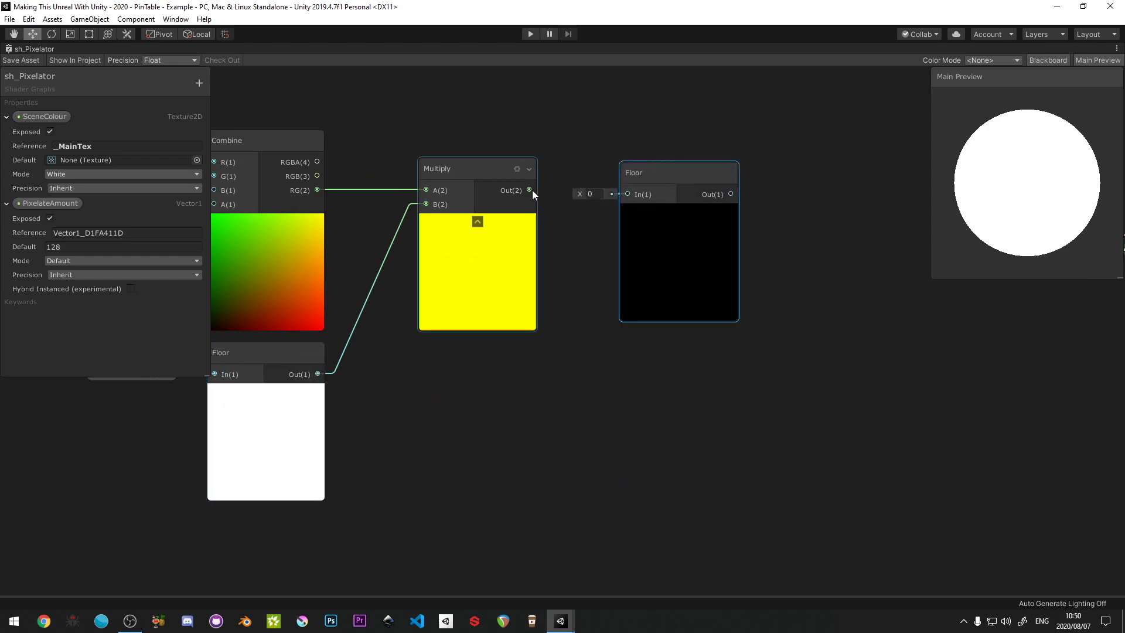
pyautogui.moveTo(530, 189); pyautogui.dragTo(624, 175)
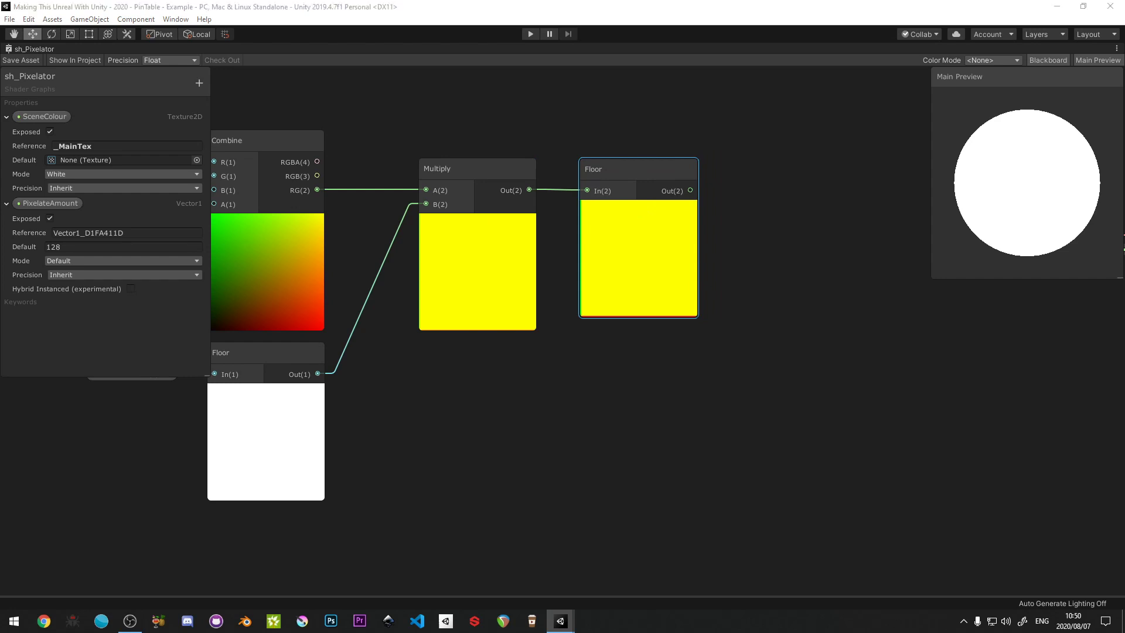
pyautogui.moveTo(633, 175); pyautogui.dragTo(625, 174)
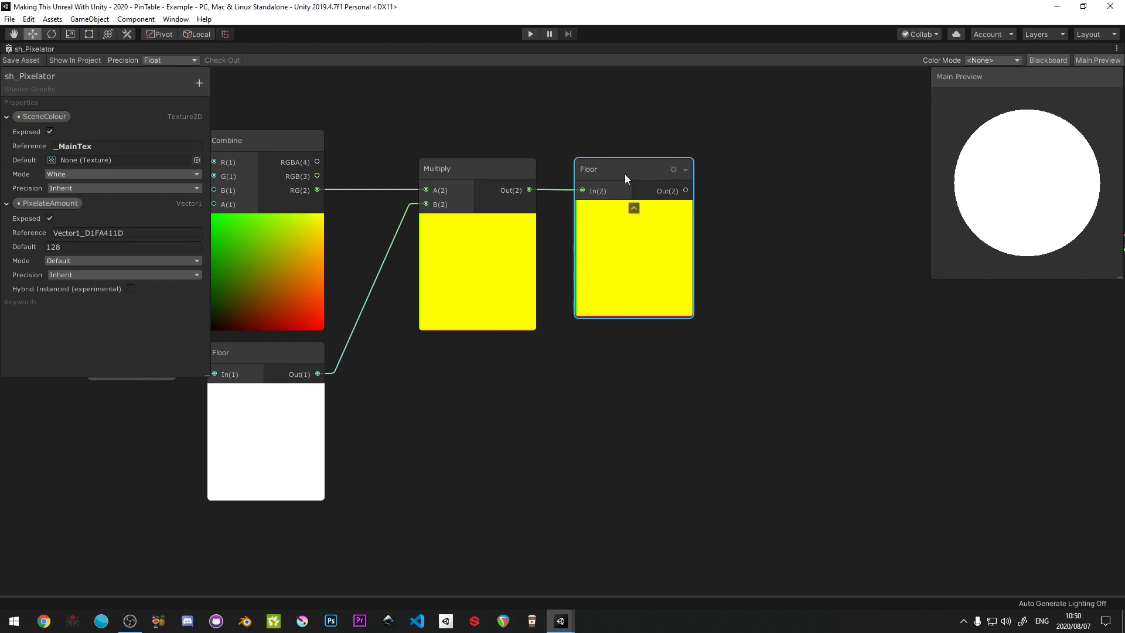
# Move the Multiply node and the second Floor node together closer to the Combine node.
pyautogui.moveTo(475, 137); pyautogui.dragTo(697, 248)
pyautogui.moveTo(505, 175); pyautogui.dragTo(478, 175)
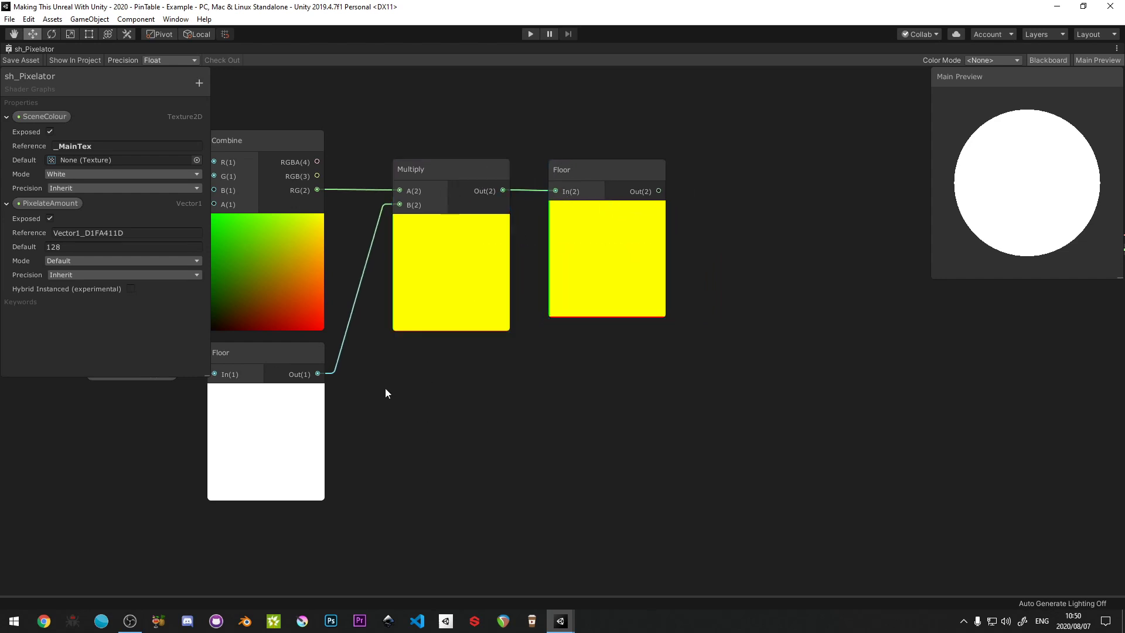
pyautogui.click(299, 232)
pyautogui.moveTo(298, 232); pyautogui.dragTo(430, 227, button='middle')
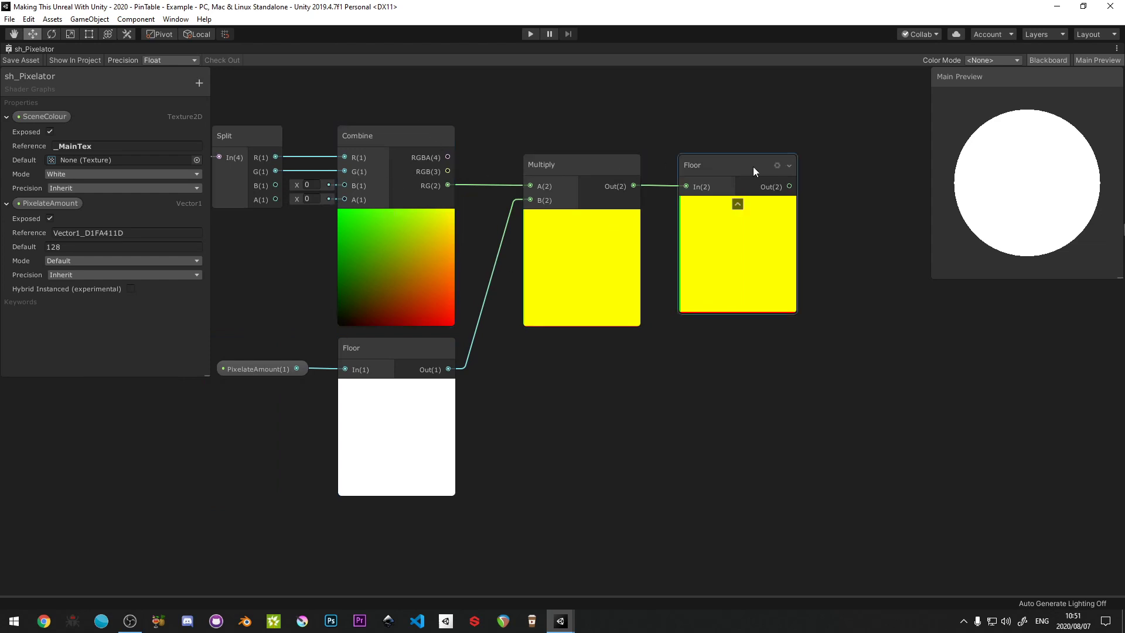
pyautogui.click(658, 449)
# Add a Divide node with the second Floor's output as A and the PixelateAmount Floor's output as B.
pyautogui.moveTo(743, 247); pyautogui.dragTo(635, 206, button='middle')
pyautogui.moveTo(672, 156); pyautogui.dragTo(756, 280)
pyautogui.write('divide')
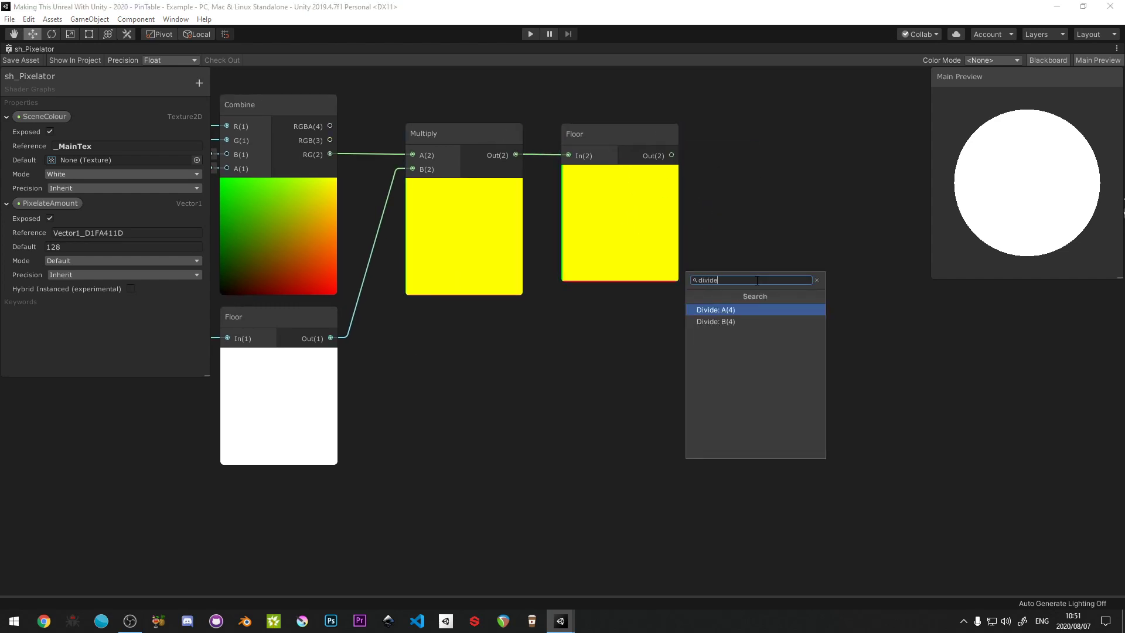
pyautogui.click(756, 309)
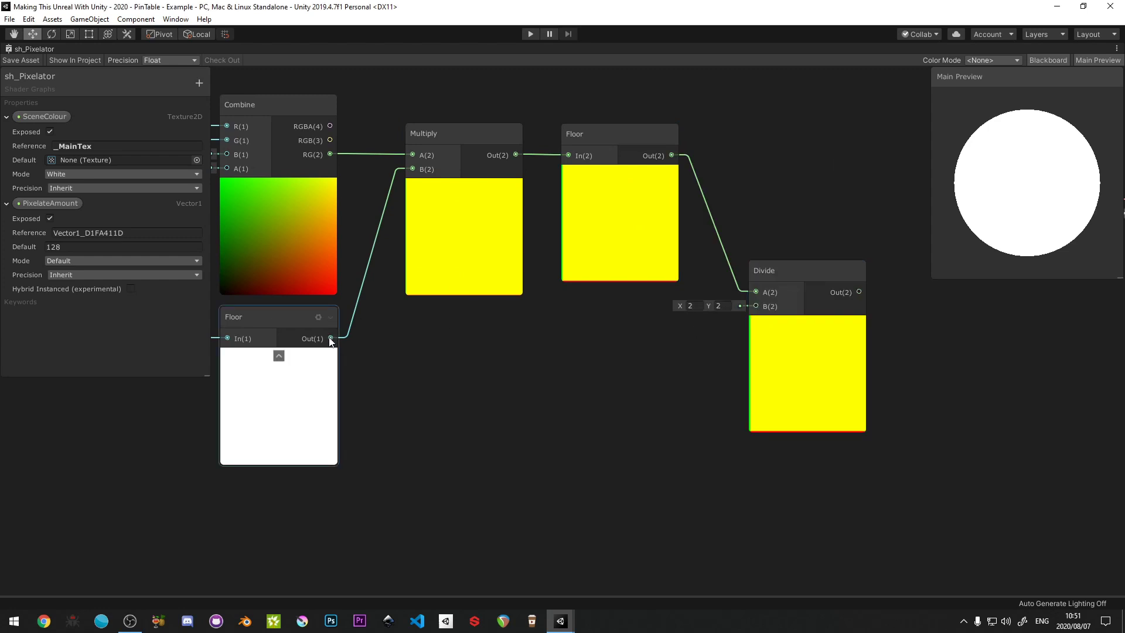
pyautogui.moveTo(331, 339); pyautogui.dragTo(756, 306)
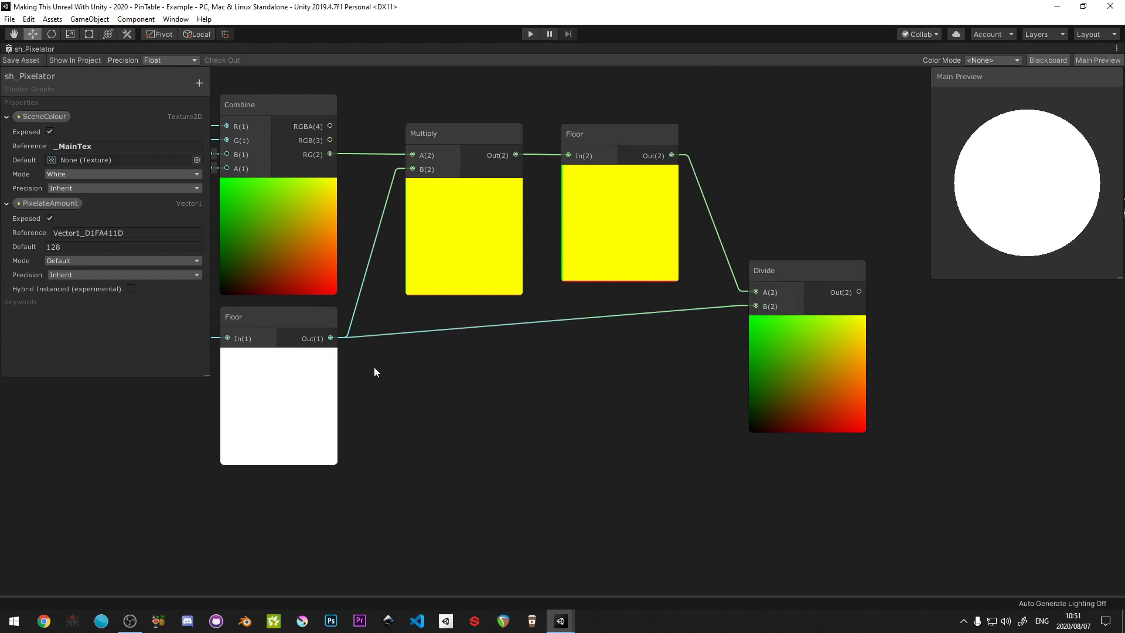
pyautogui.moveTo(803, 275); pyautogui.dragTo(812, 300)
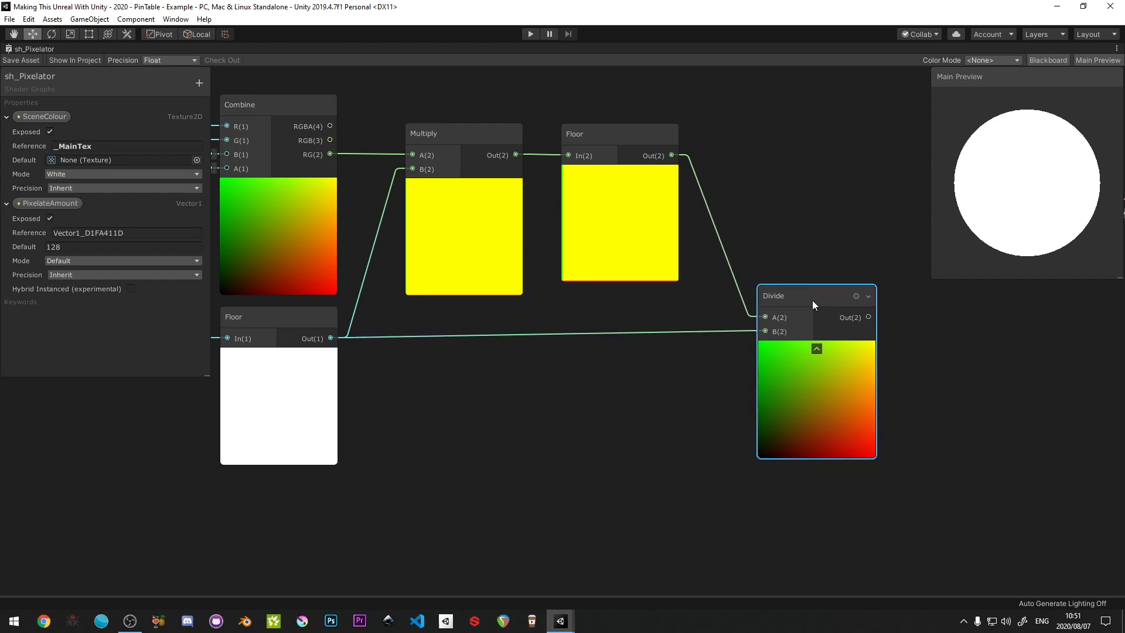
# Group all nodes from Screen Position through Divide and title the group Pixels.
pyautogui.scroll(-4, 431, 304)
pyautogui.moveTo(429, 305); pyautogui.dragTo(496, 302, button='middle')
pyautogui.scroll(-2, 405, 291)
pyautogui.moveTo(268, 167); pyautogui.dragTo(694, 393)
pyautogui.rightClick(661, 294)
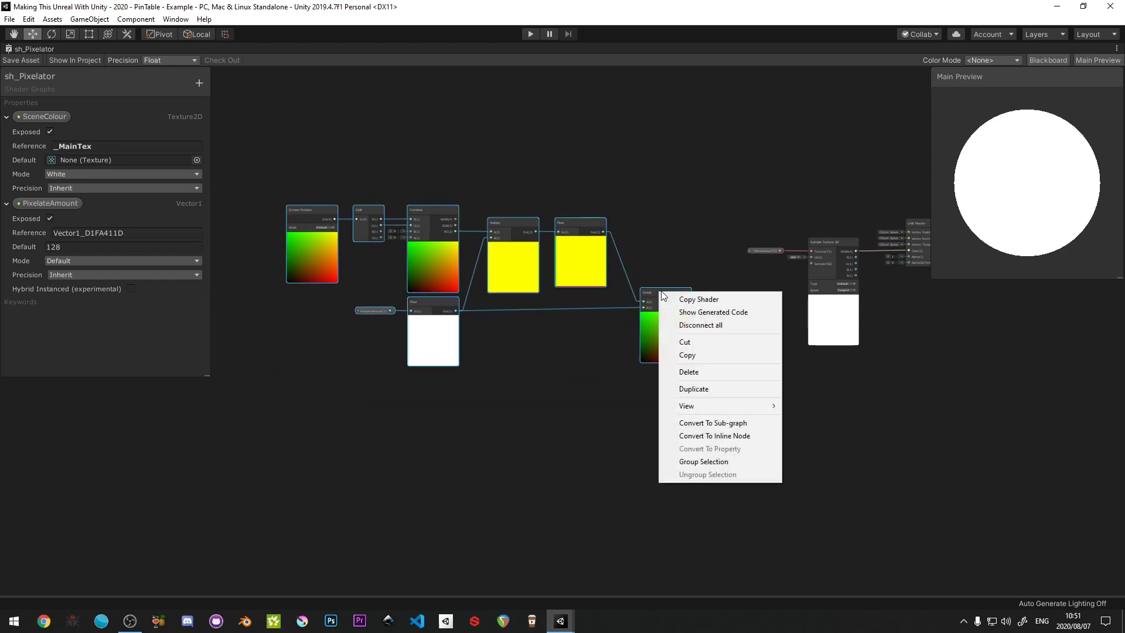
pyautogui.click(698, 462)
pyautogui.write('Pixels')
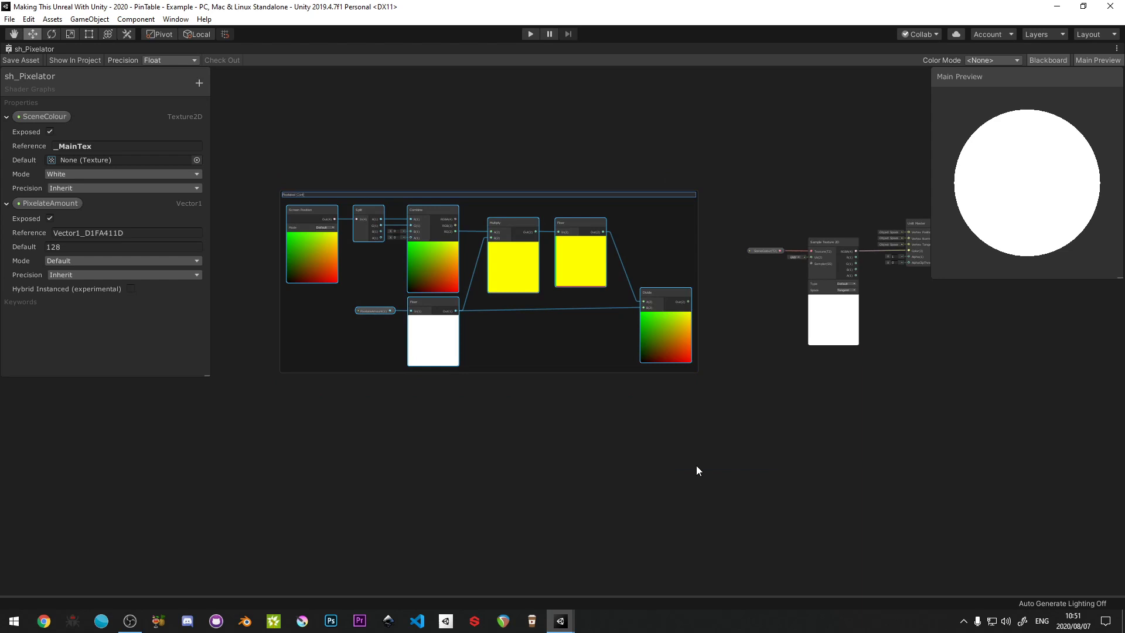
# Confirm the first group's title as Pixelated Controls and group the SceneColour and Sample Texture 2D nodes under the title DO NOT TOUCH.
pyautogui.press('Return')
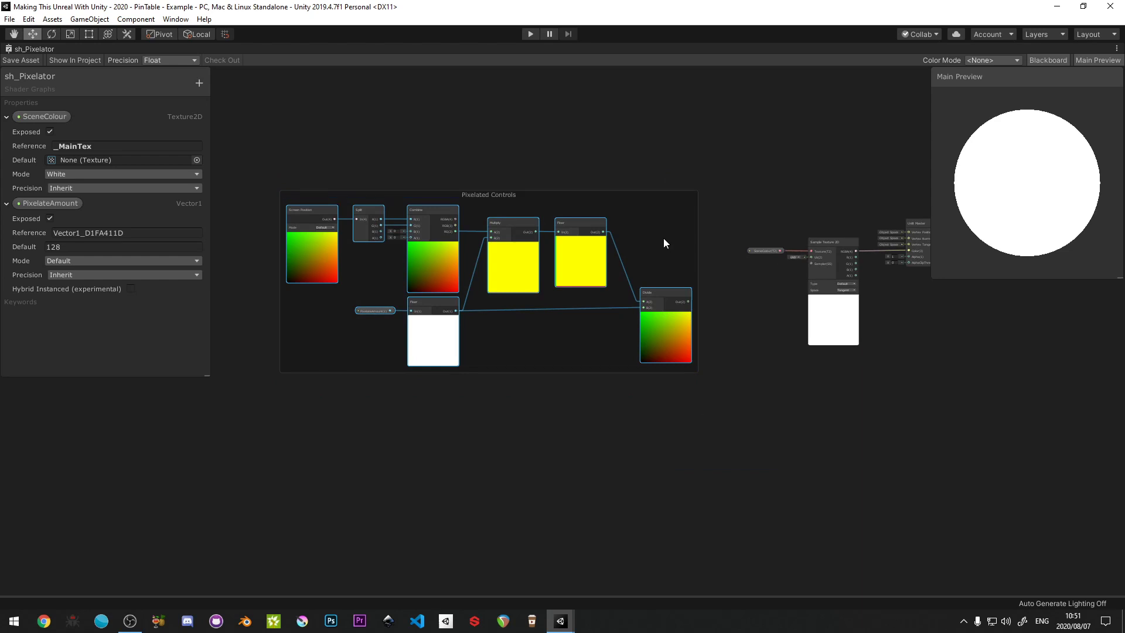
pyautogui.moveTo(751, 242); pyautogui.dragTo(560, 239, button='middle')
pyautogui.moveTo(548, 199); pyautogui.dragTo(638, 265)
pyautogui.rightClick(638, 239)
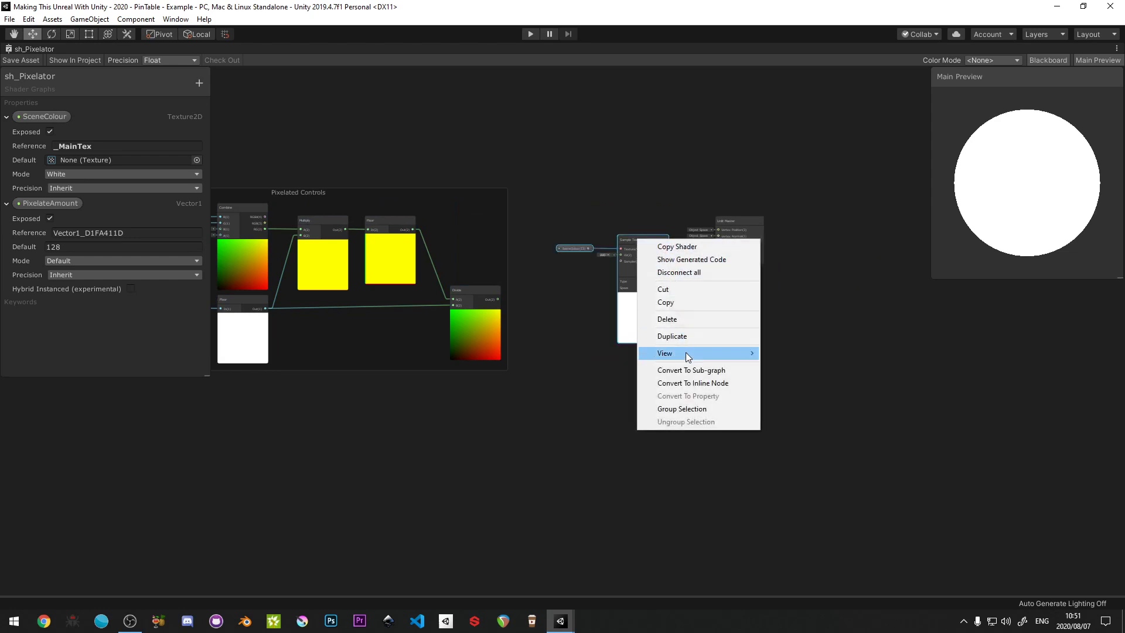
pyautogui.click(683, 409)
pyautogui.write('Pix')
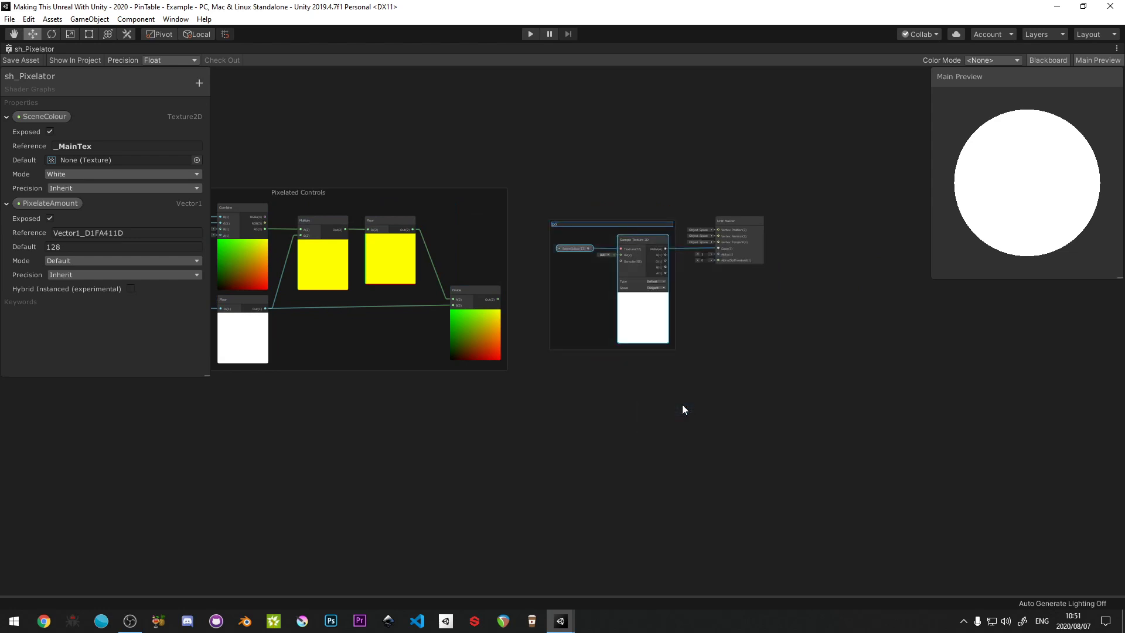
pyautogui.write('NOT TOUCH')
pyautogui.press('Return')
# Connect Divide's output to Sample Texture 2D's UV input and move the Pixelated Controls group beside the DO NOT TOUCH group.
pyautogui.scroll(2, 539, 263)
pyautogui.scroll(2, 539, 263)
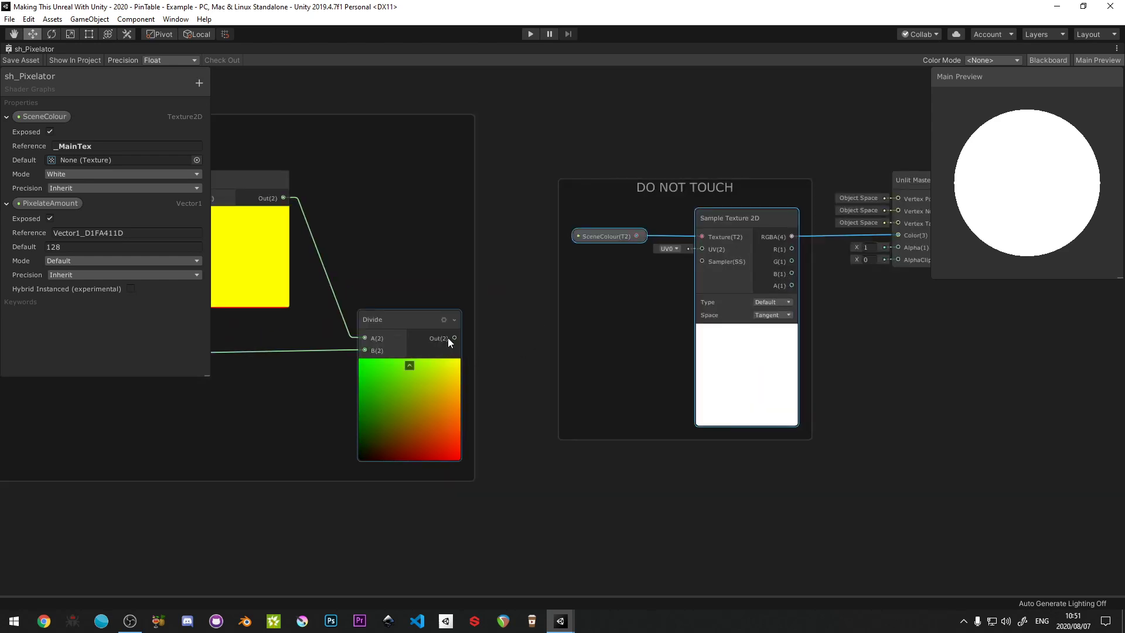
pyautogui.moveTo(455, 339); pyautogui.dragTo(702, 249)
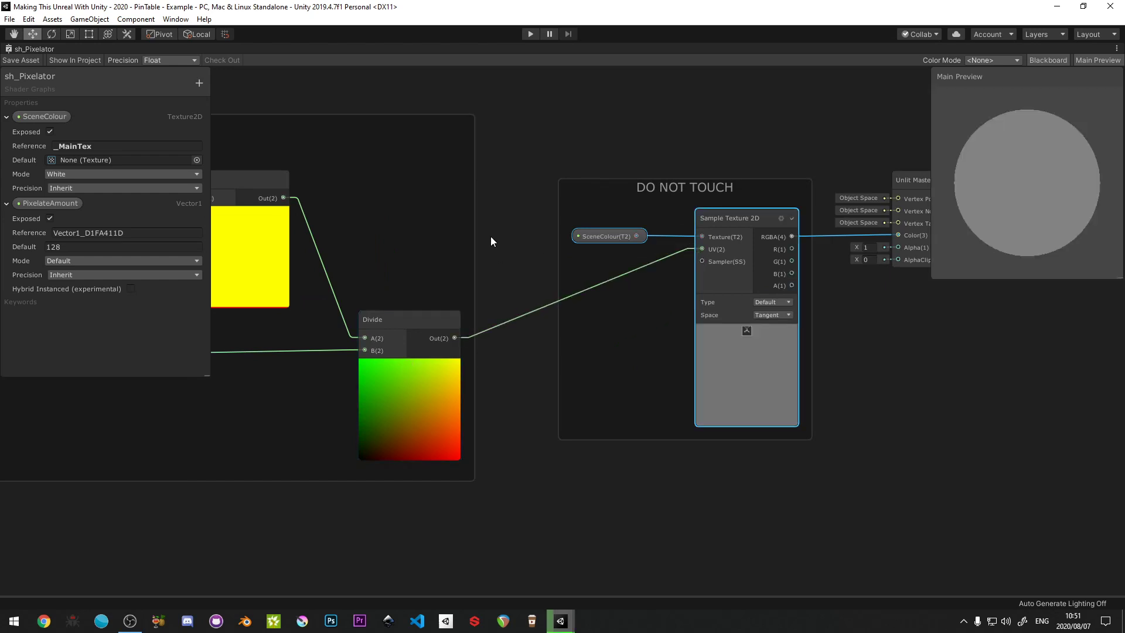
pyautogui.scroll(-2, 490, 237)
pyautogui.moveTo(454, 169); pyautogui.dragTo(498, 146)
pyautogui.click(636, 189)
pyautogui.moveTo(637, 189); pyautogui.dragTo(584, 188, button='middle')
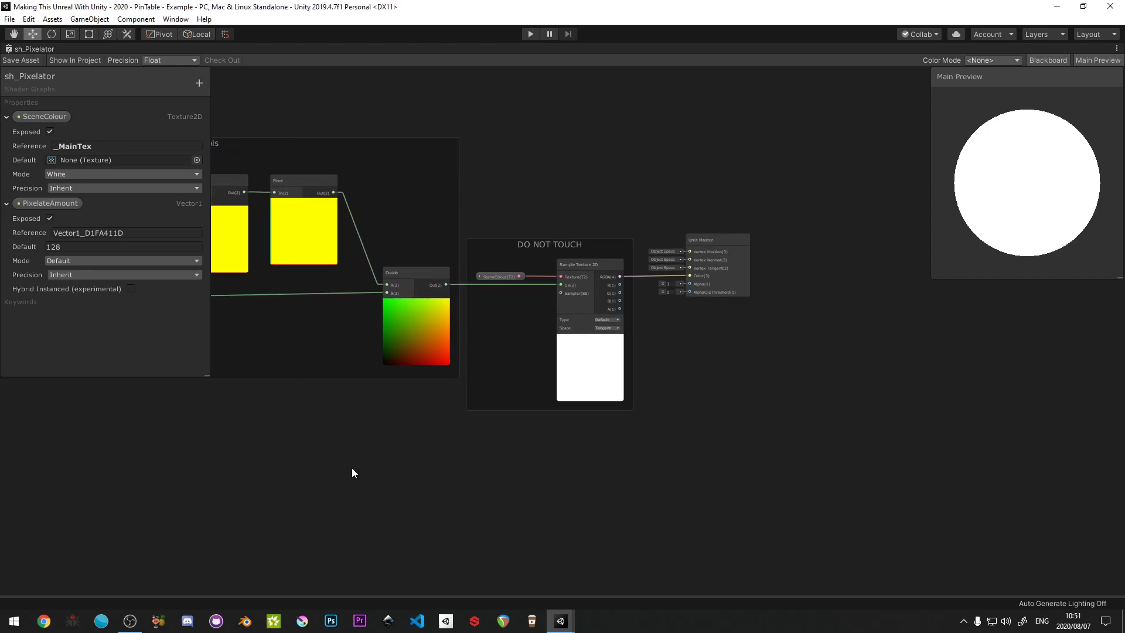
# Restore the full editor layout and set PixelateAmount on the mat_Pixelator material to 256.
pyautogui.hotkey('shift', 'space')
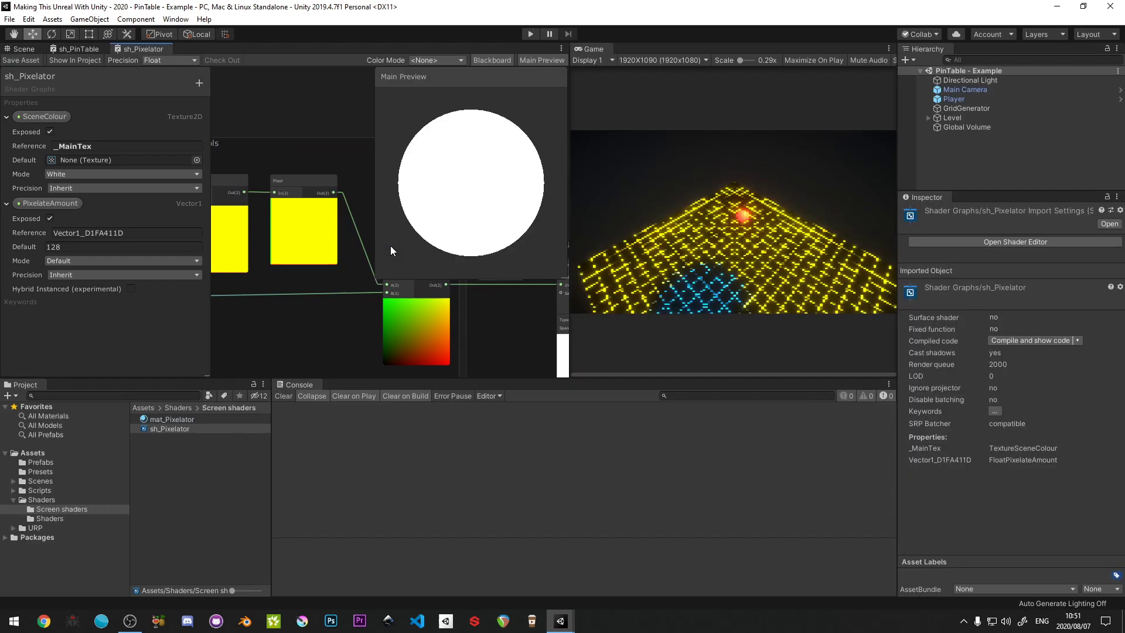
pyautogui.click(181, 417)
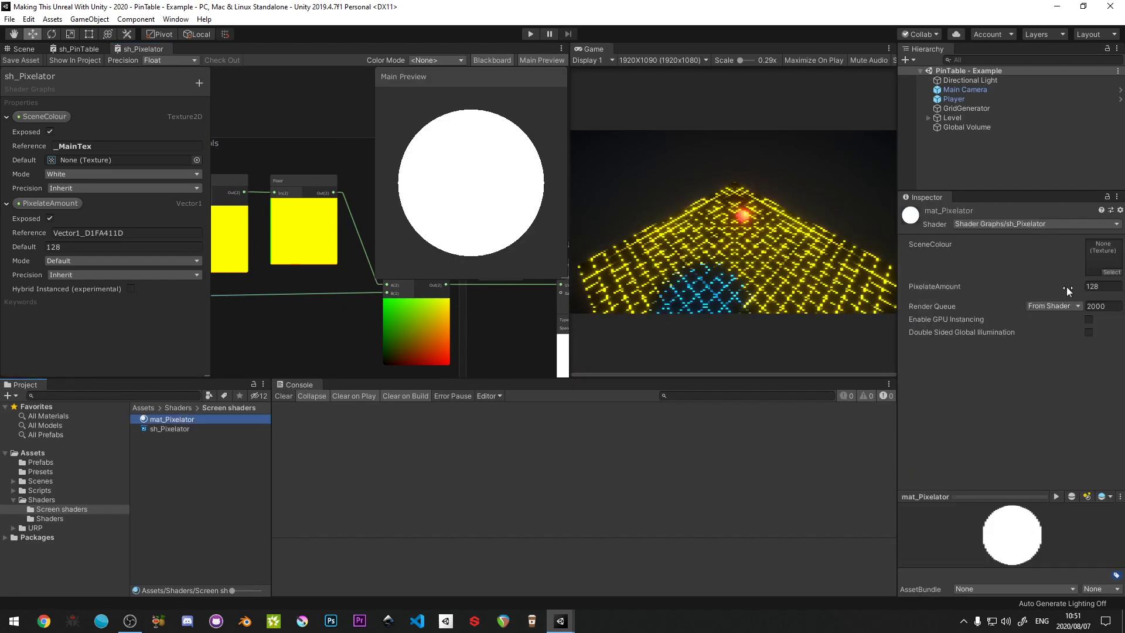
pyautogui.moveTo(1067, 287); pyautogui.dragTo(870, 361)
pyautogui.write('256')
pyautogui.press('Tab')
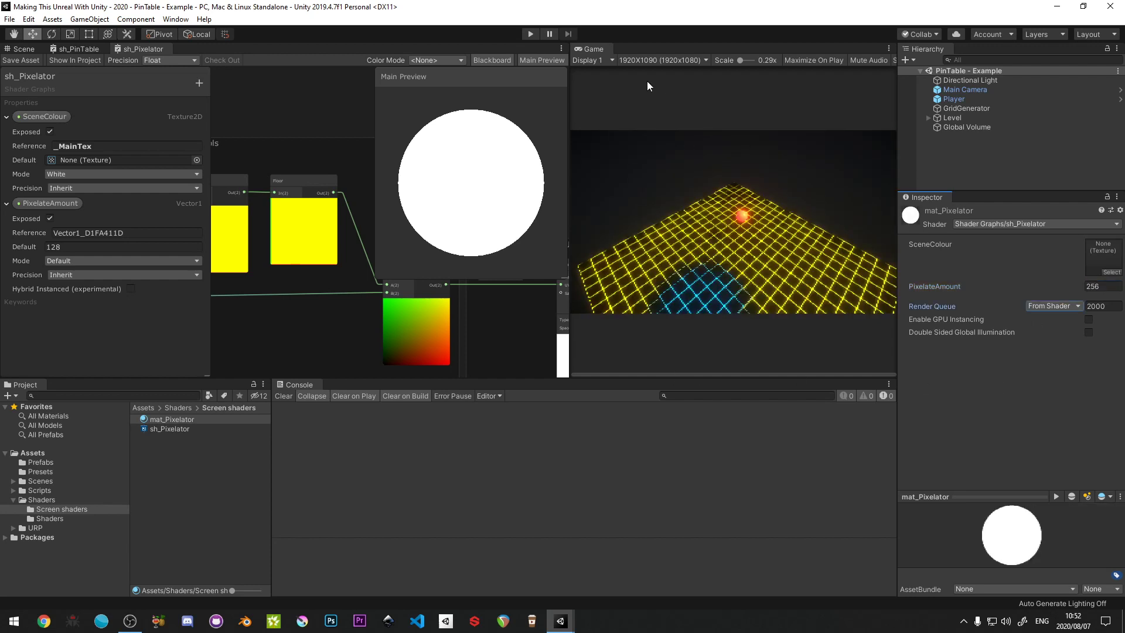
# Run the game in Play mode with the statistics overlay shown, and stop it after checking the pixelated rendering.
pyautogui.click(527, 36)
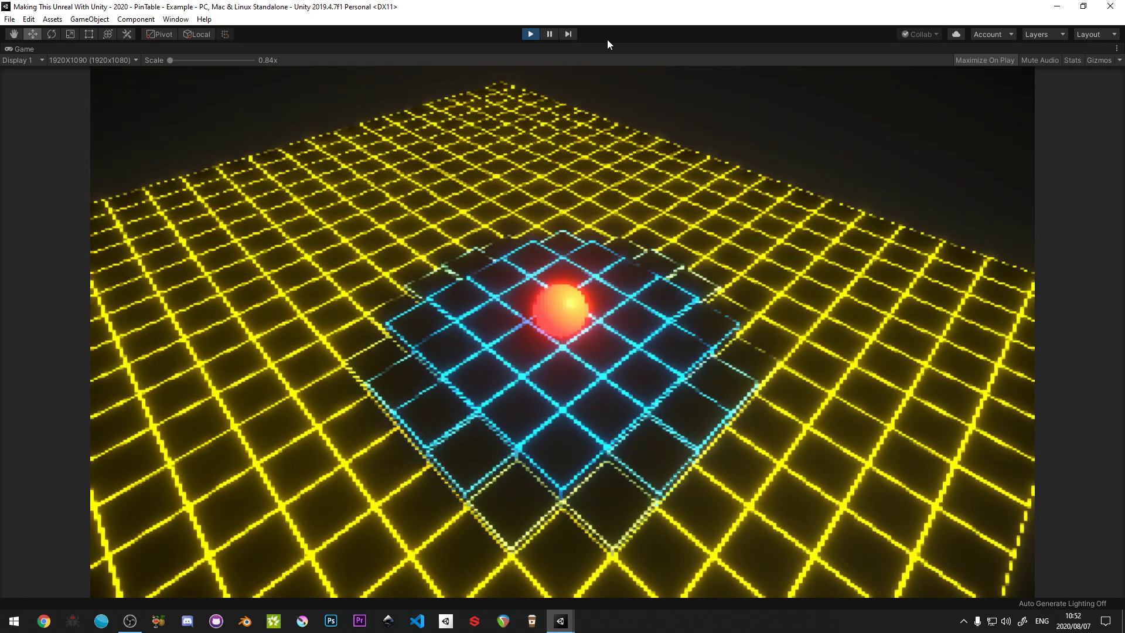
pyautogui.click(1072, 60)
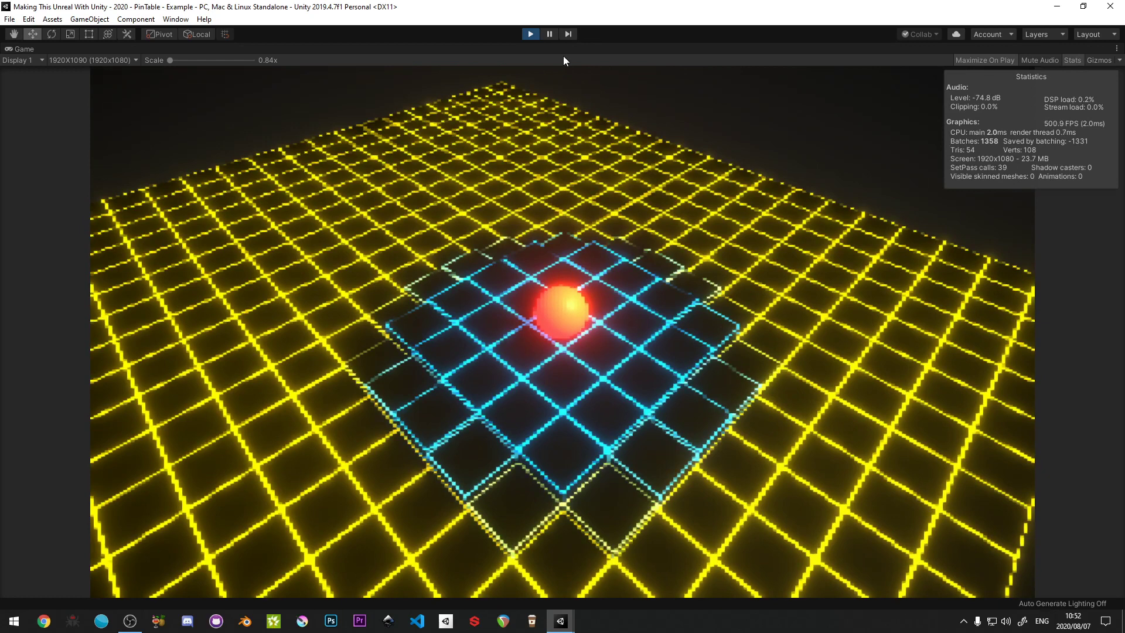
pyautogui.click(531, 35)
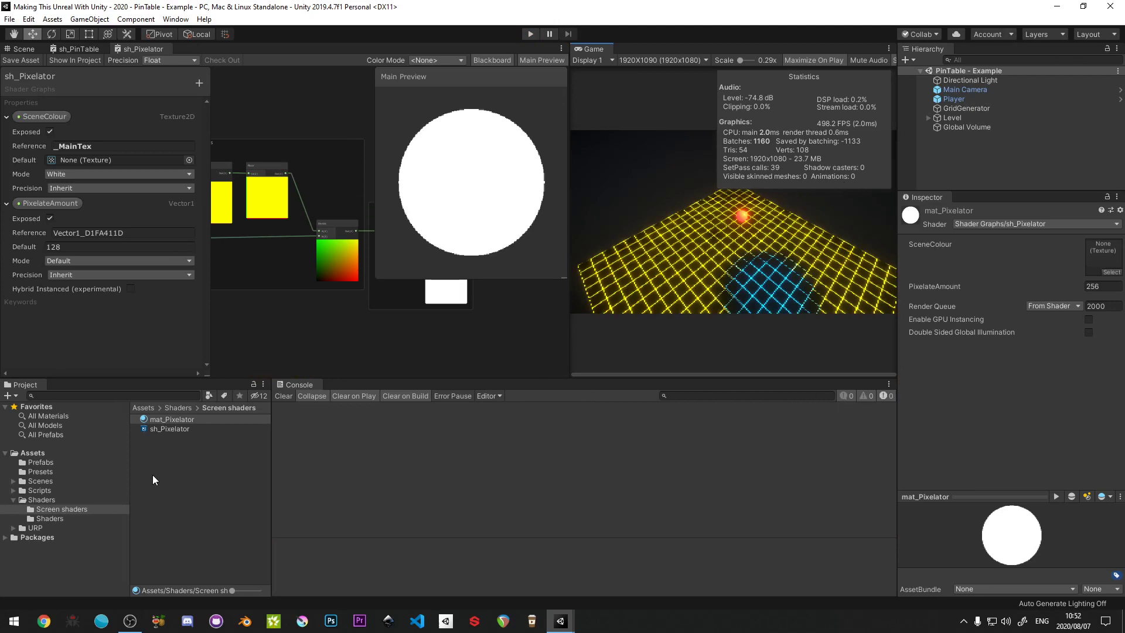
# Toggle the Pixelator feature off and back on in the URP folder's UniversalRenderPipelineAsset_Renderer to compare the rendering statistics.
pyautogui.click(13, 500)
pyautogui.click(45, 472)
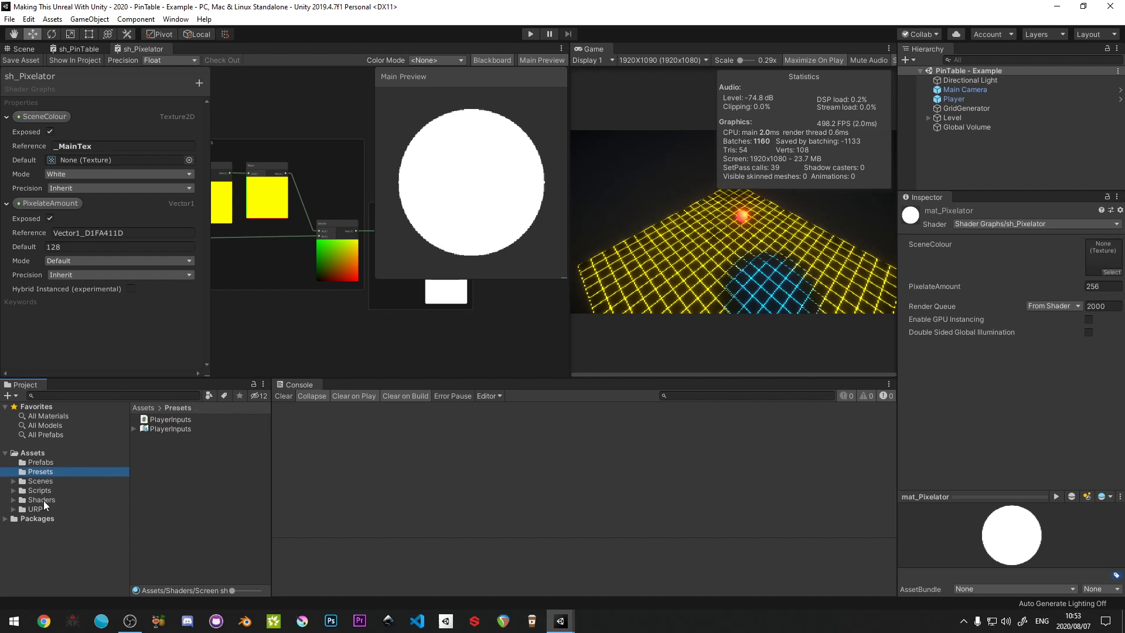
pyautogui.click(40, 509)
pyautogui.doubleClick(173, 417)
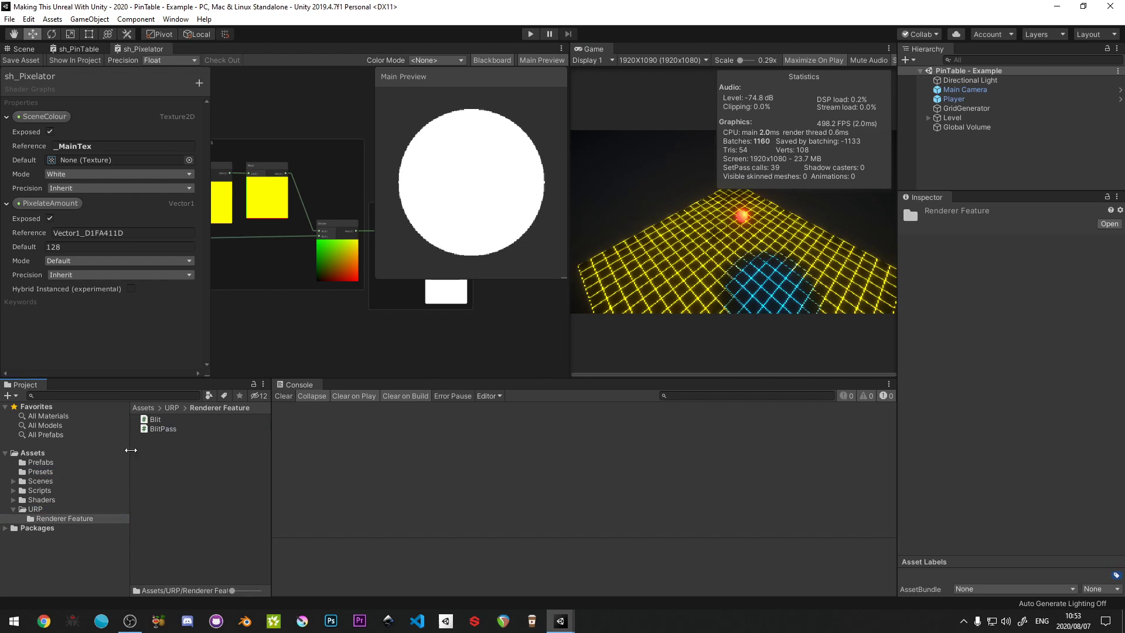
pyautogui.click(42, 509)
pyautogui.click(196, 439)
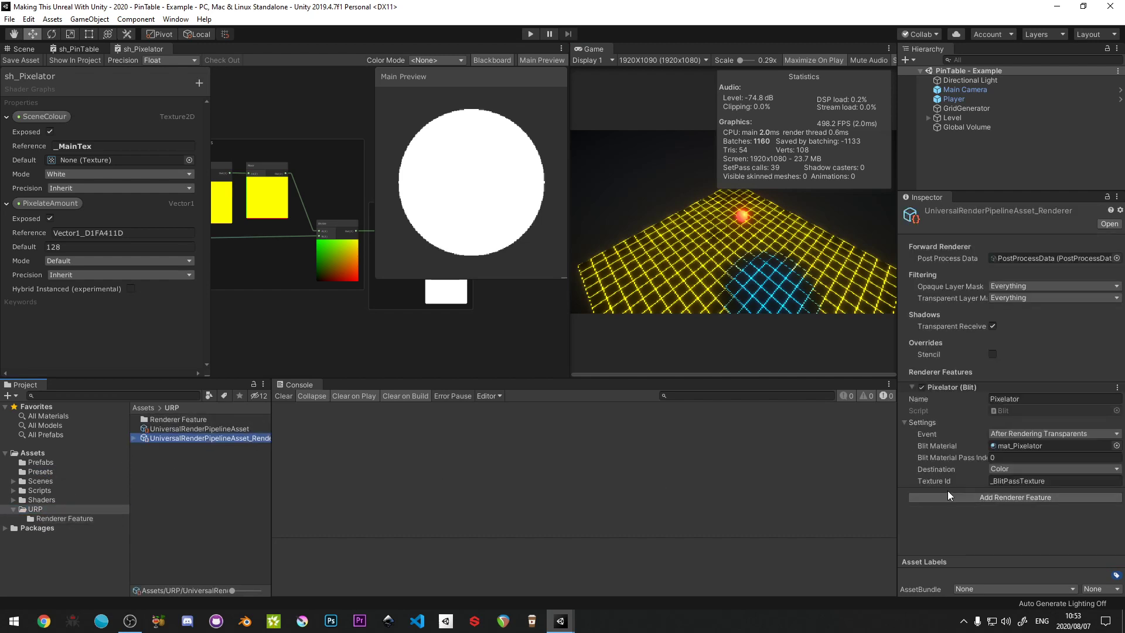
pyautogui.click(922, 386)
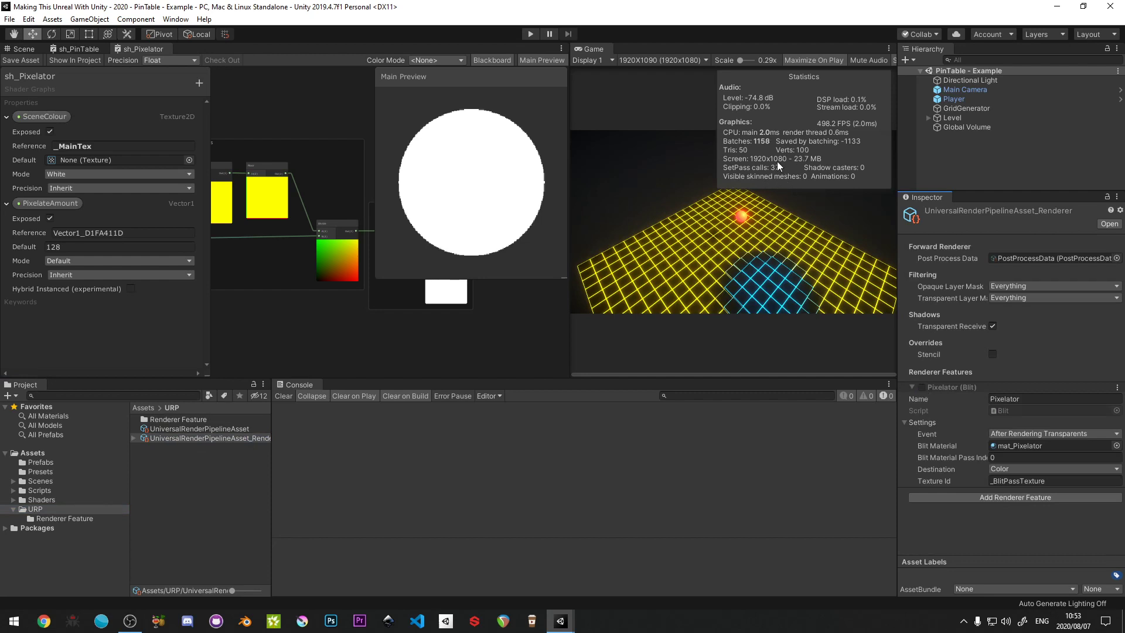
pyautogui.click(921, 386)
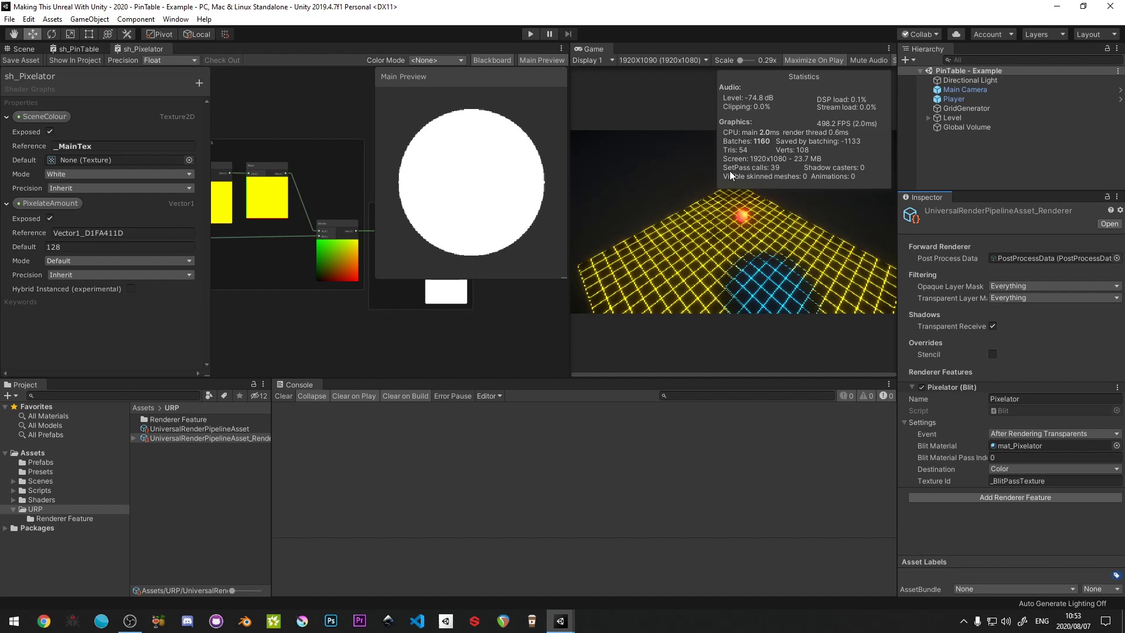
# Deactivate and reactivate the Level object to compare its effect on batches and SetPass calls.
pyautogui.click(941, 119)
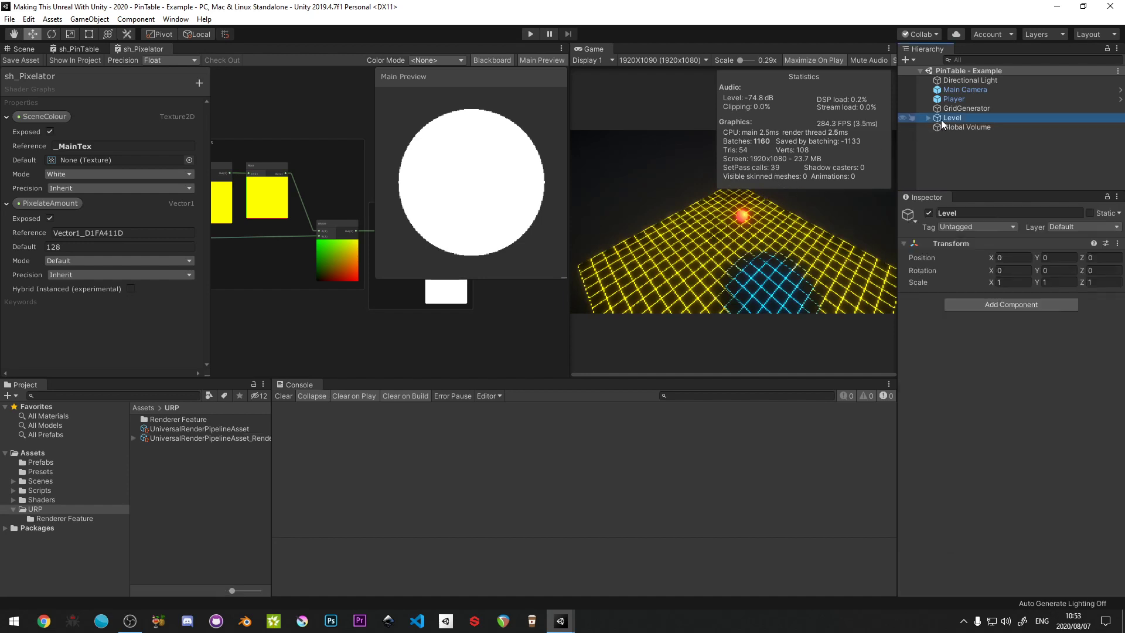
pyautogui.click(929, 212)
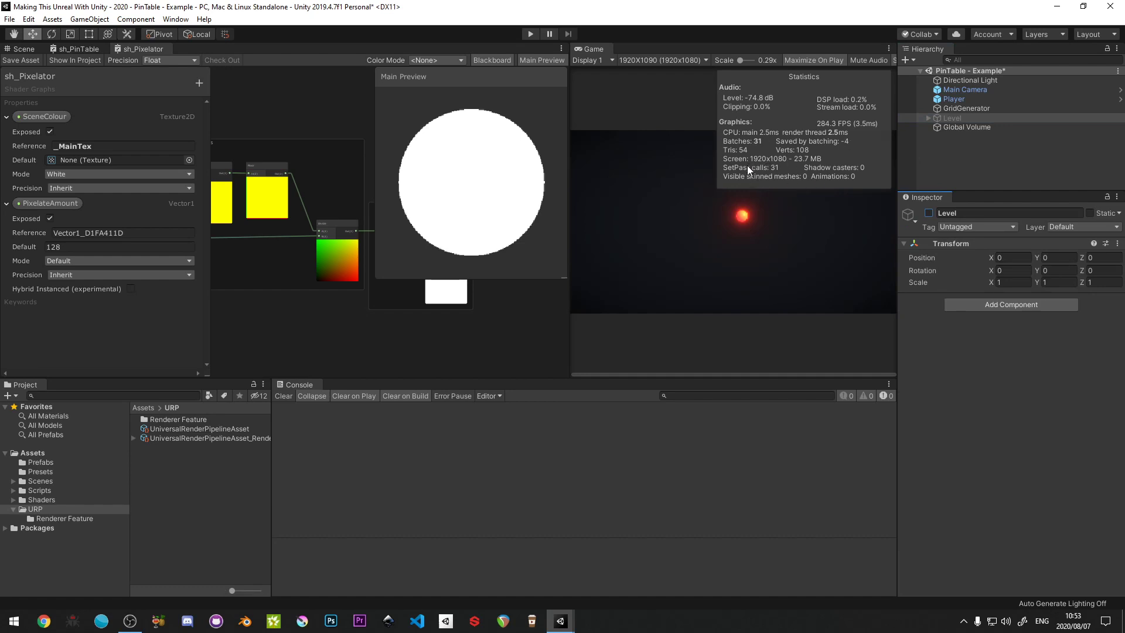
pyautogui.click(928, 213)
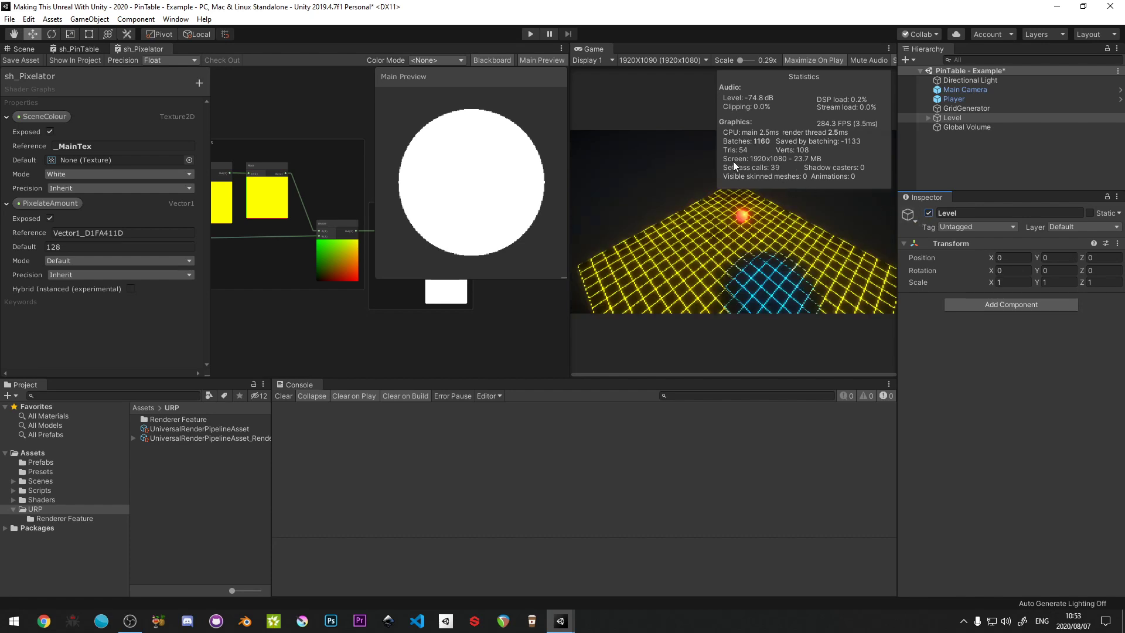
pyautogui.click(967, 159)
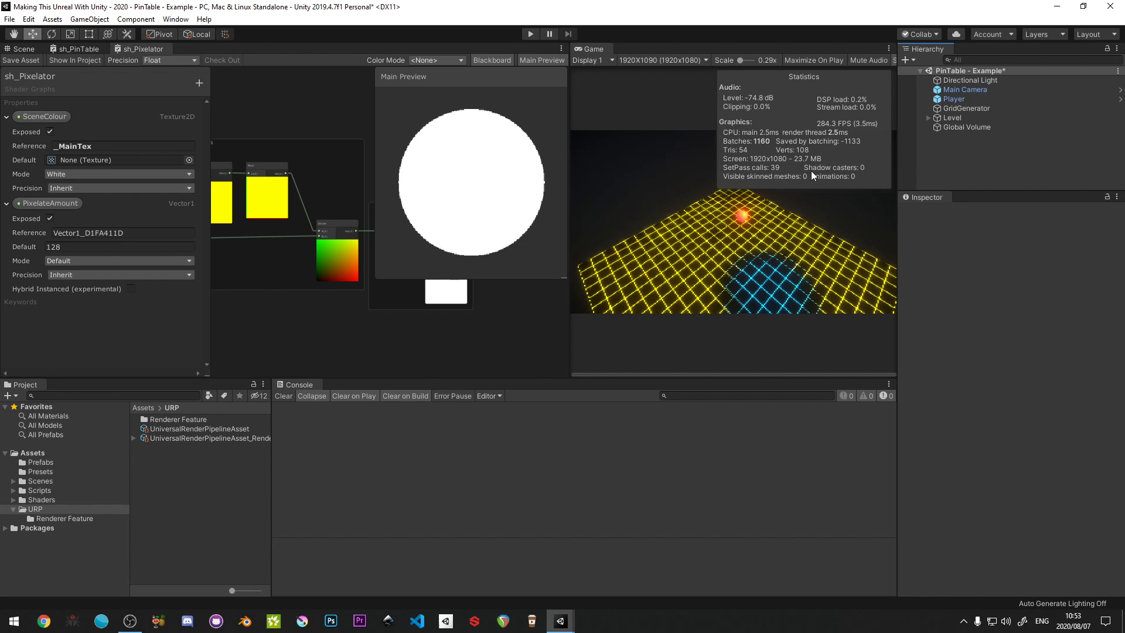
# Inspect the Directional Light's shadow settings and save the scene.
pyautogui.click(961, 80)
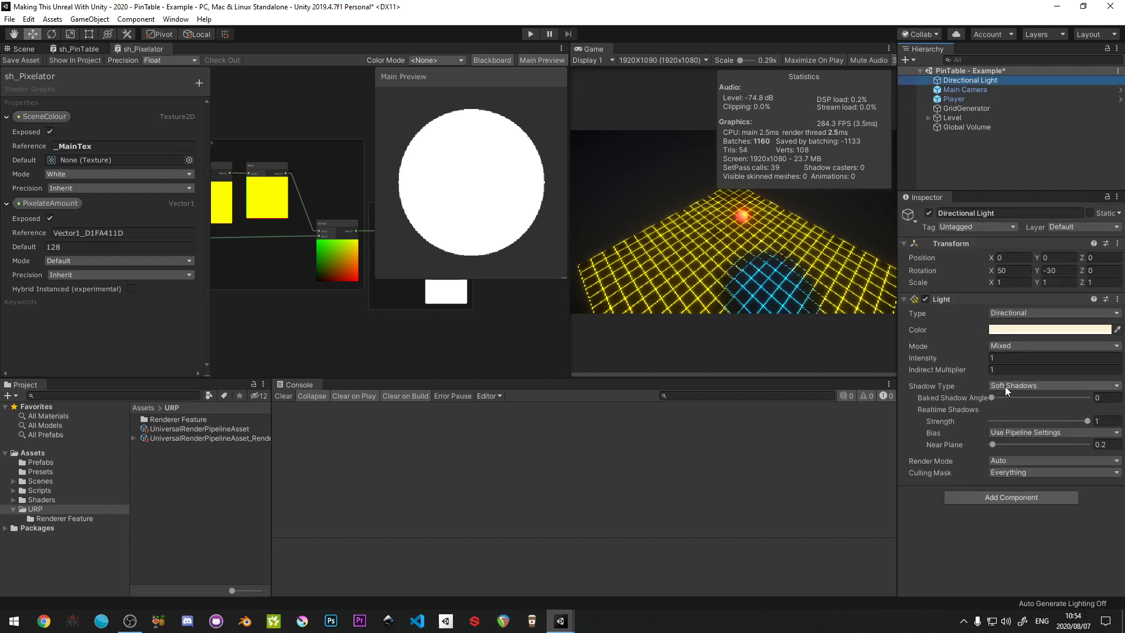
pyautogui.click(919, 161)
pyautogui.hotkey('ctrl', 's')
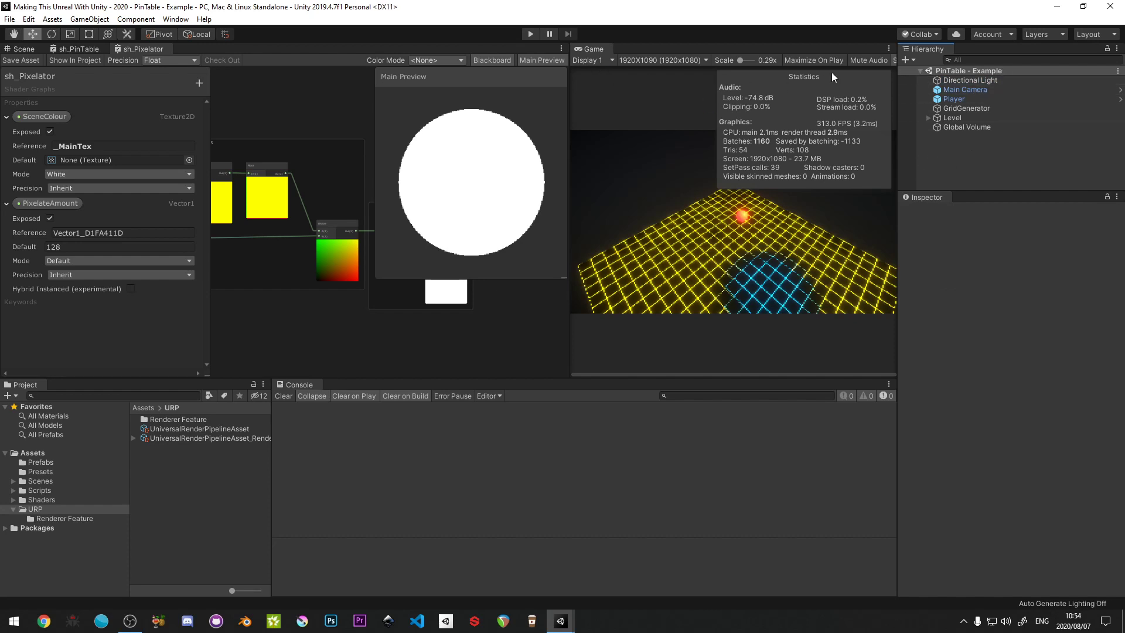
# Widen the Game view and turn off its Maximize On Play and Stats options.
pyautogui.click(828, 60)
pyautogui.moveTo(569, 115); pyautogui.dragTo(498, 116)
pyautogui.click(842, 60)
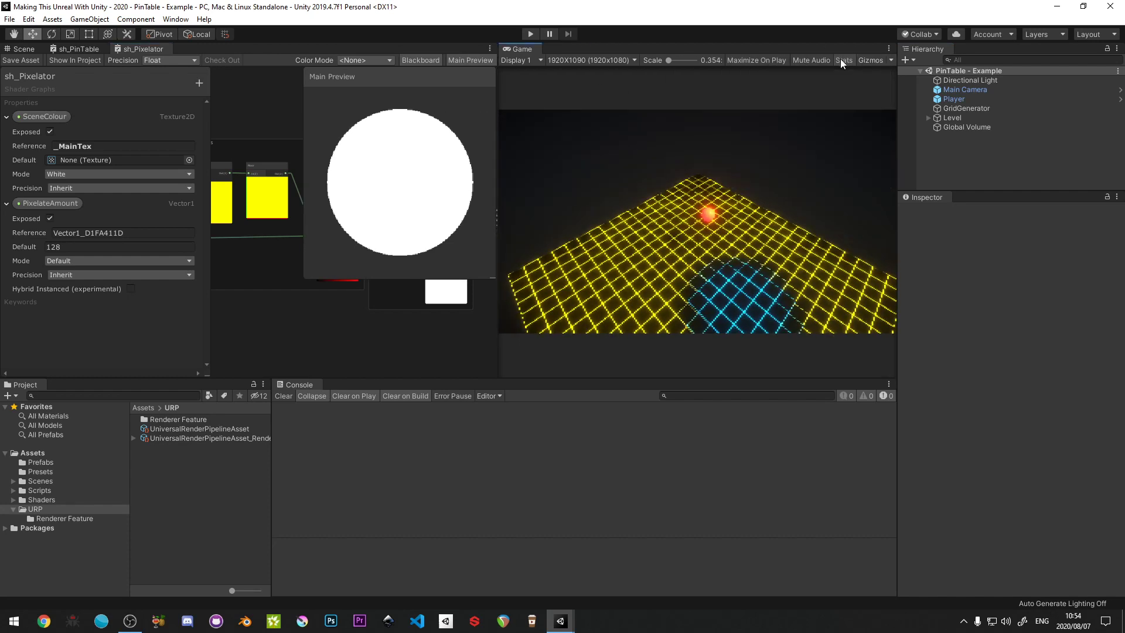
pyautogui.click(960, 165)
# Review the complete sh_Pixelator node chain in a maximized view, from Screen Position through Sample Texture 2D to Unlit Master.
pyautogui.hotkey('shift', 'space')
pyautogui.moveTo(297, 316); pyautogui.dragTo(388, 215, button='middle')
pyautogui.scroll(4, 376, 238)
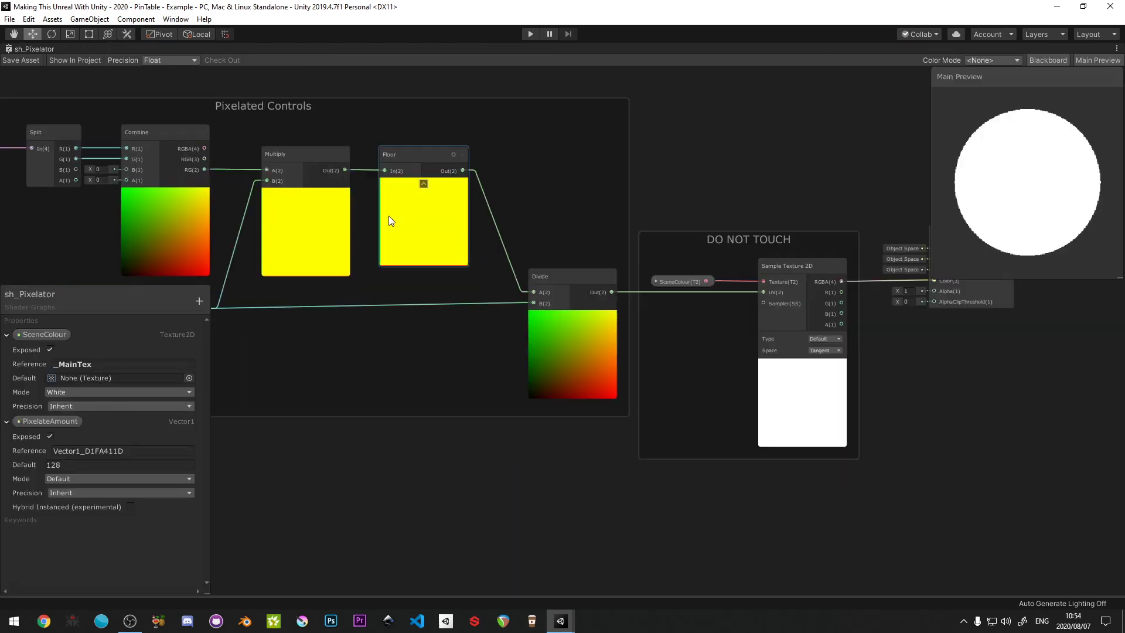
pyautogui.scroll(1, 520, 149)
pyautogui.scroll(-2, 497, 155)
pyautogui.moveTo(186, 150); pyautogui.dragTo(509, 227, button='middle')
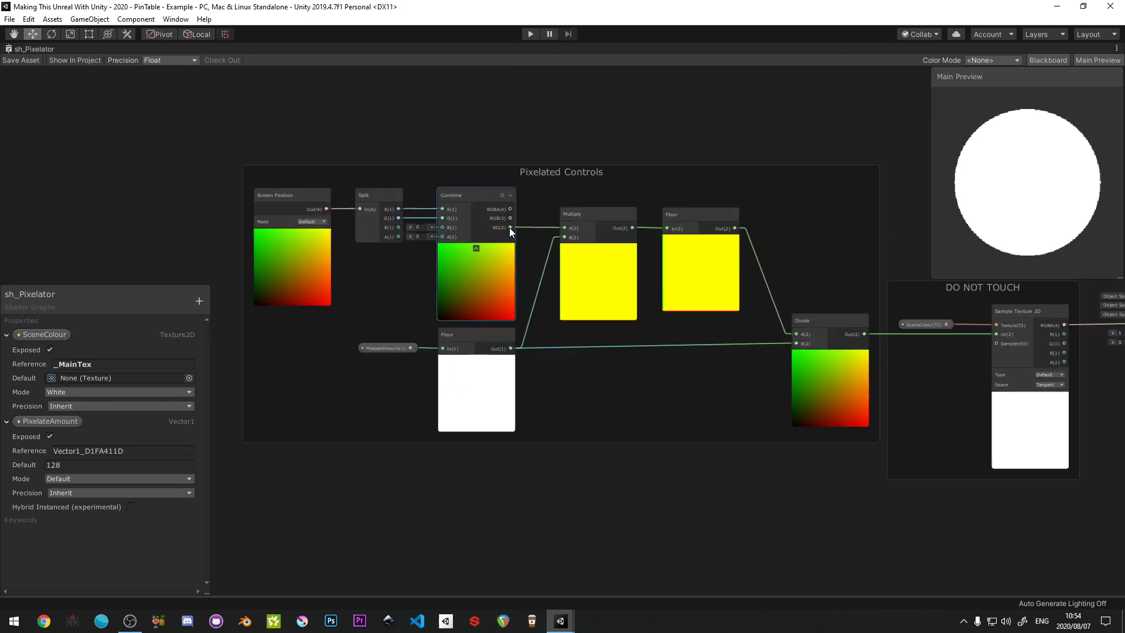
pyautogui.scroll(1, 509, 228)
pyautogui.moveTo(653, 209); pyautogui.dragTo(256, 195, button='middle')
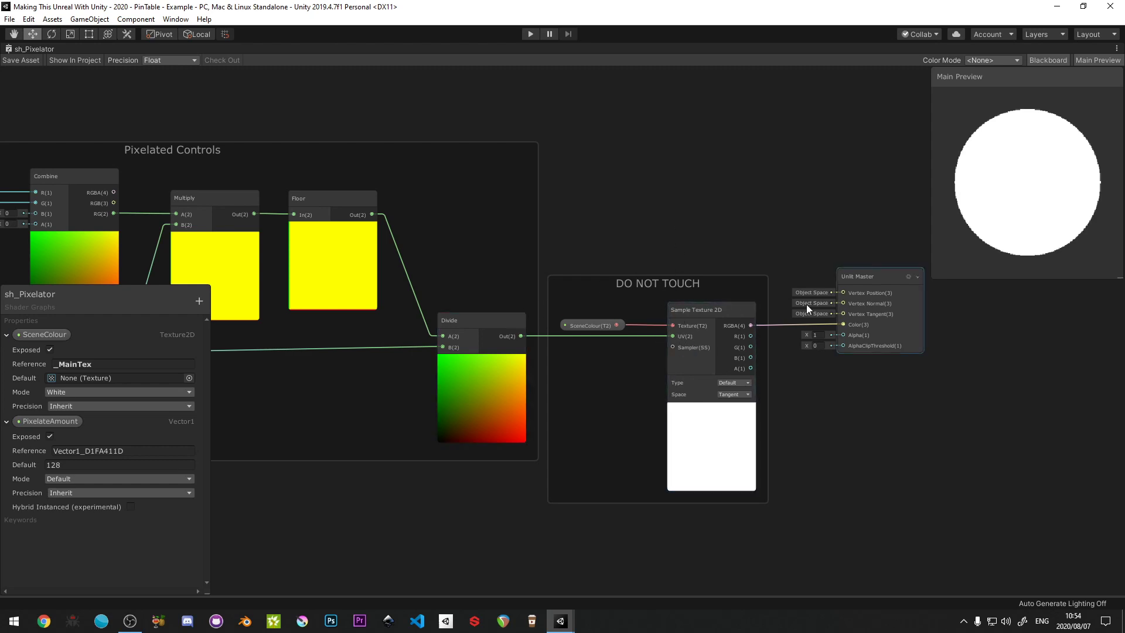
pyautogui.scroll(-3, 710, 170)
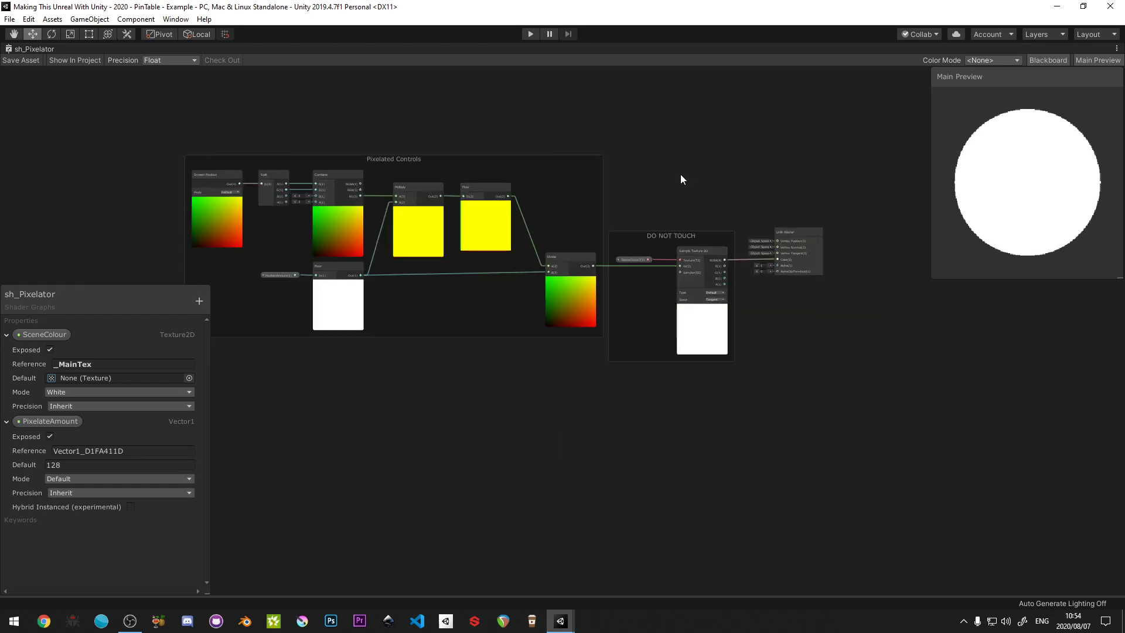
pyautogui.press('a')
pyautogui.hotkey('shift', 'space')
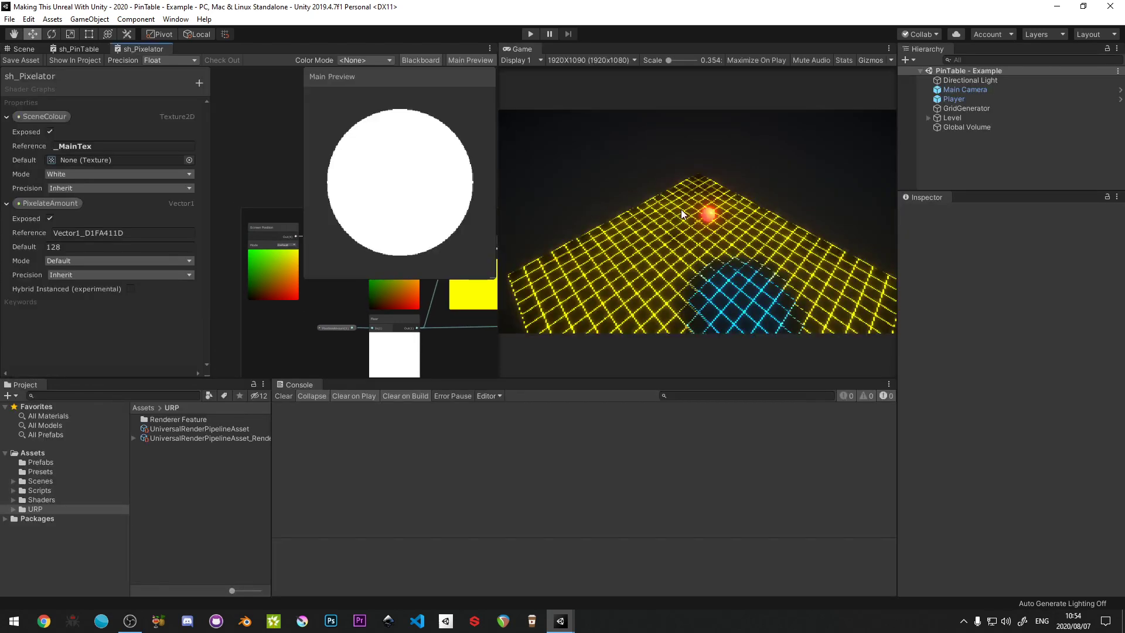
# Save the PinTable - Example scene.
pyautogui.click(9, 18)
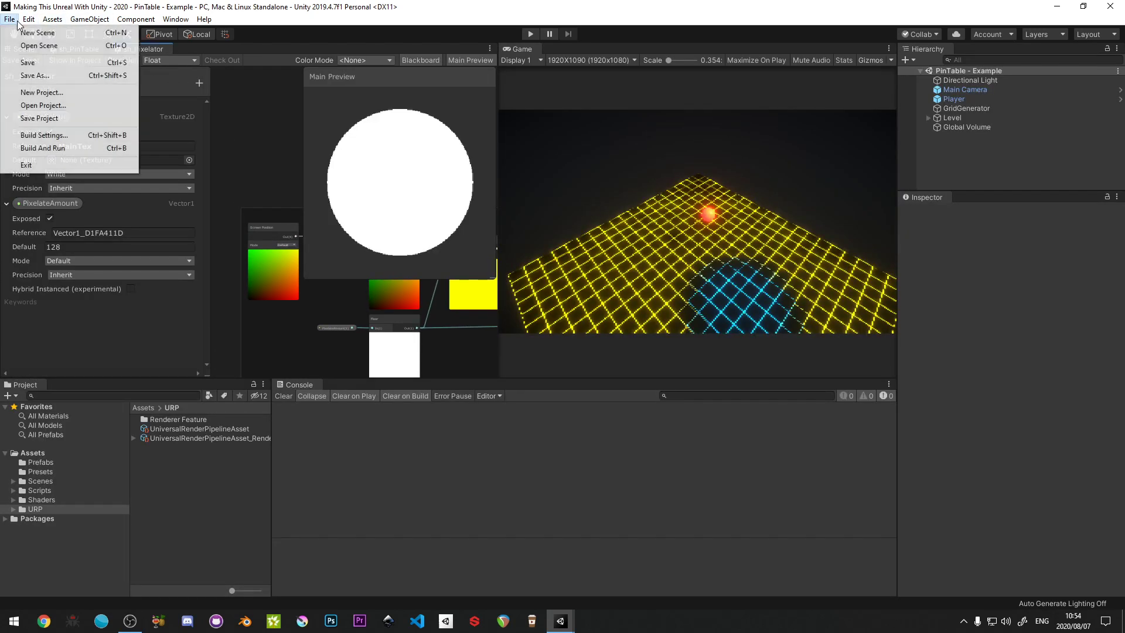
pyautogui.click(28, 62)
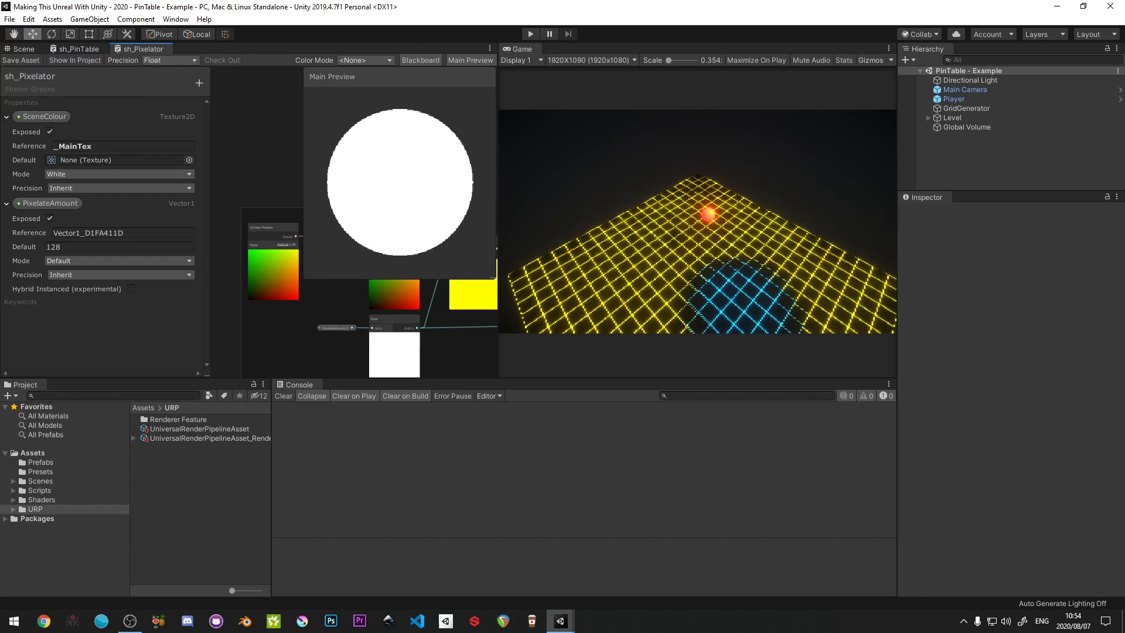
pyautogui.click(561, 621)
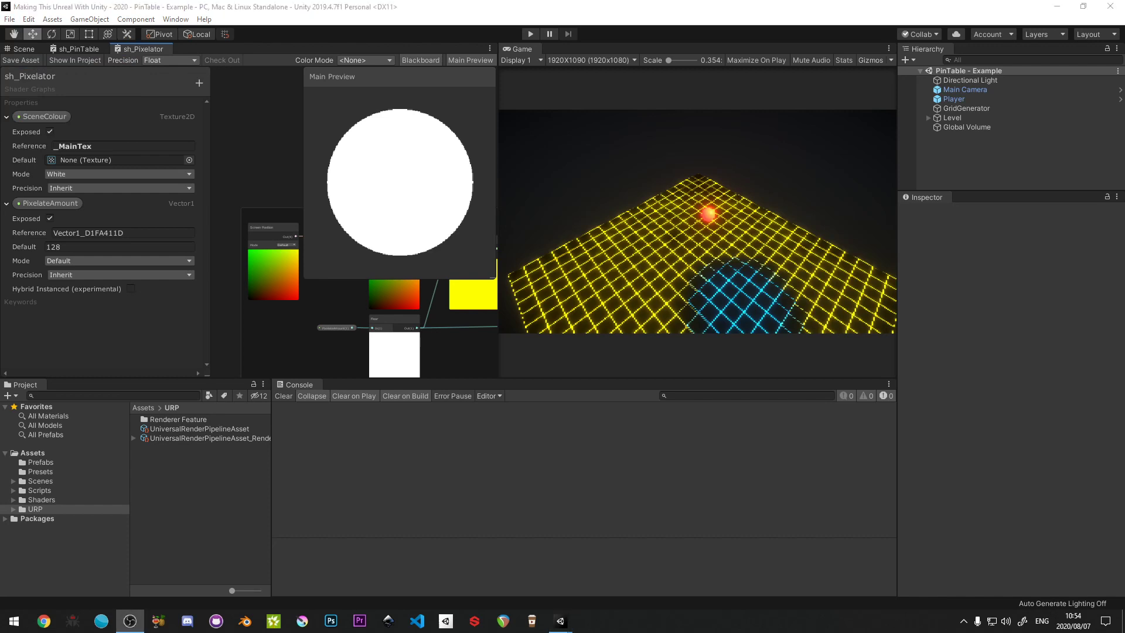